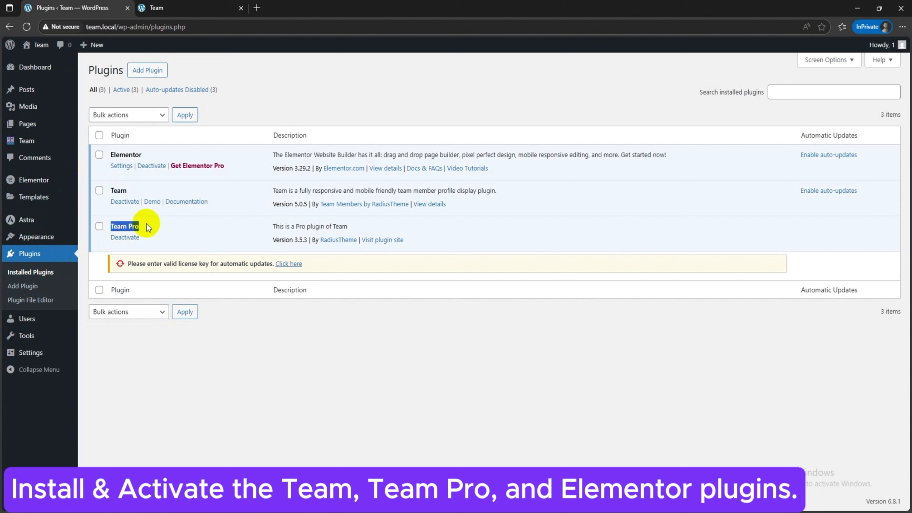
Step: Create a Team builder template titled All Team Members, set it as the active template and publish it
left_click(208, 382)
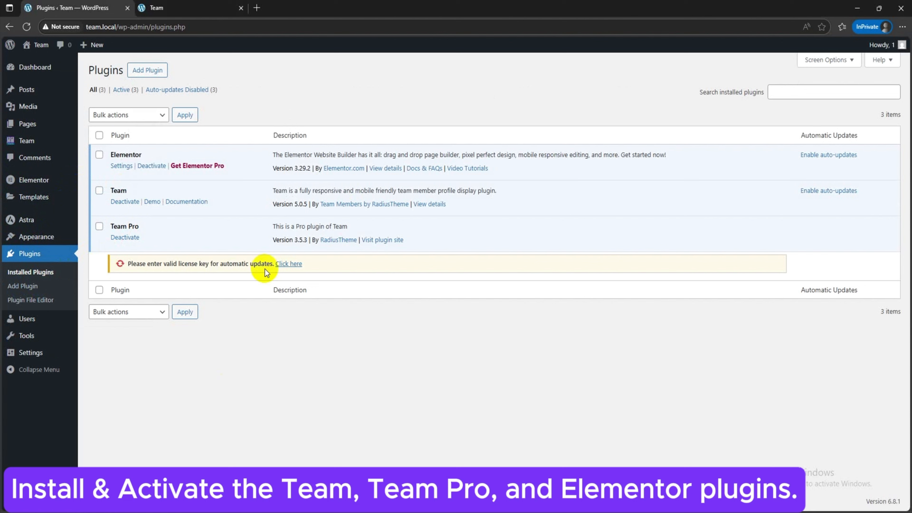
mouse_move(34, 138)
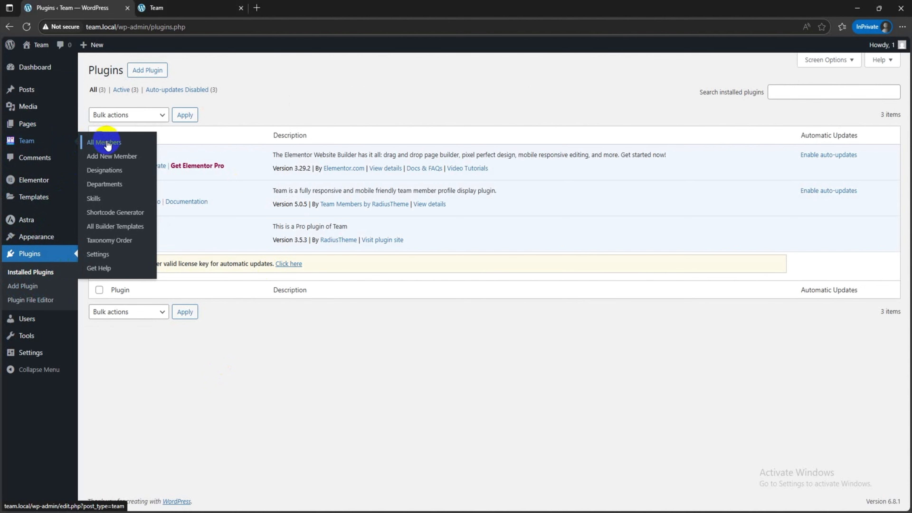
left_click(118, 227)
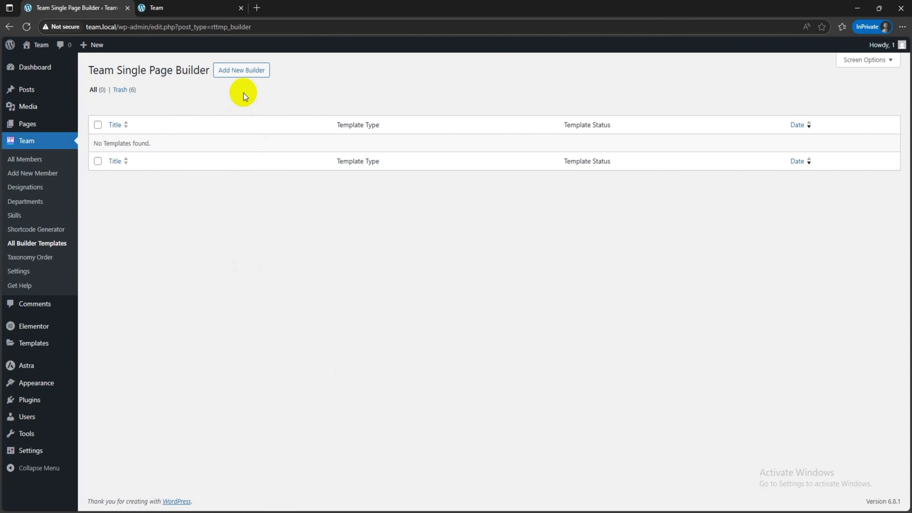
left_click(239, 73)
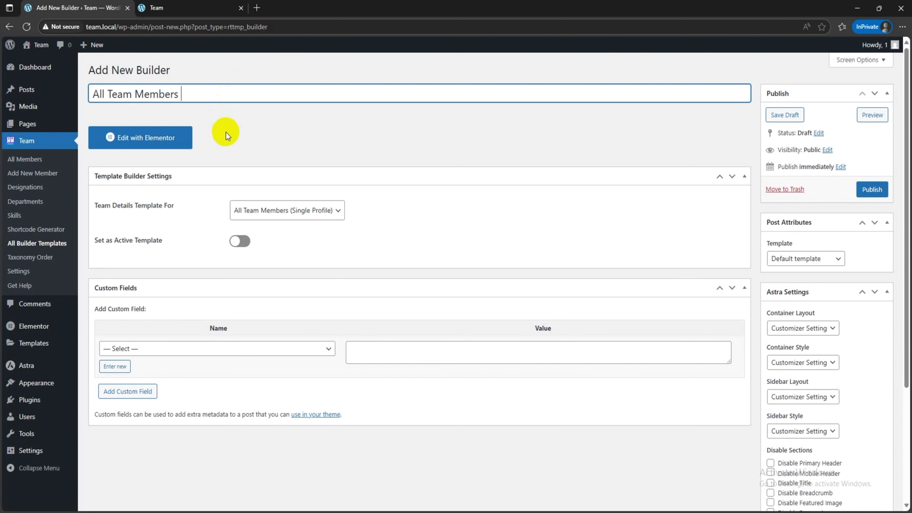
left_click(238, 241)
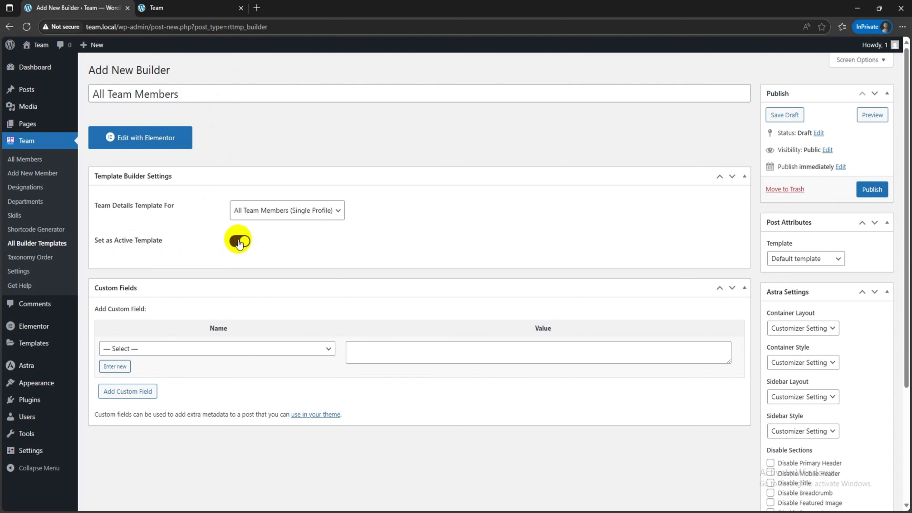
left_click(875, 192)
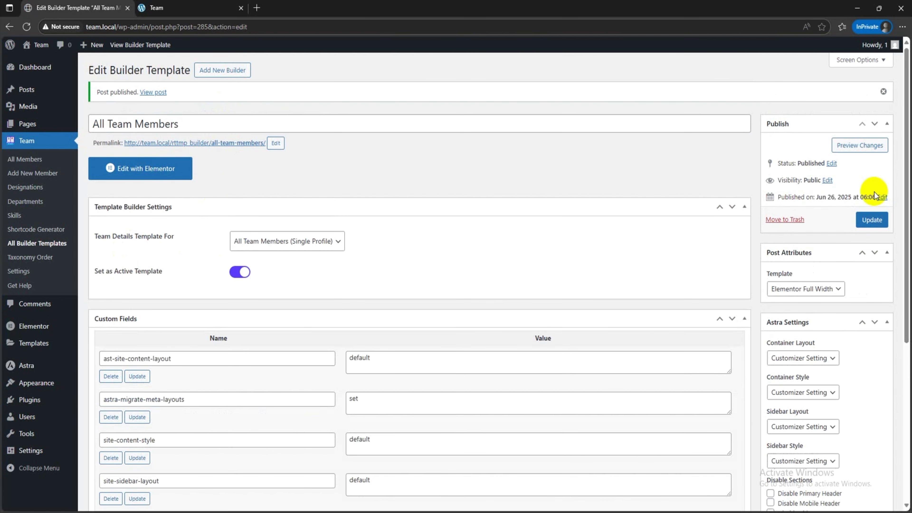
Step: Open the template for editing with Elementor and add a two-column container with a narrow first column and a wide second one
left_click(178, 174)
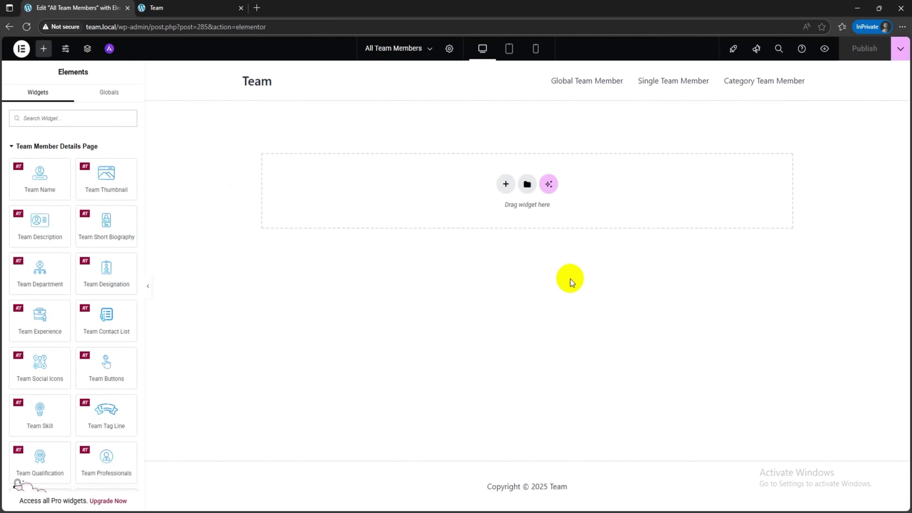
left_click(506, 184)
left_click(502, 208)
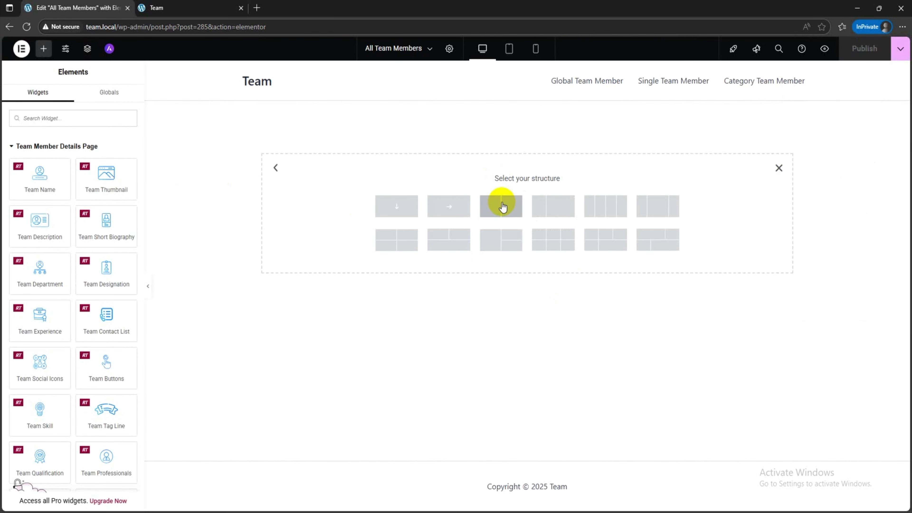
left_click(551, 206)
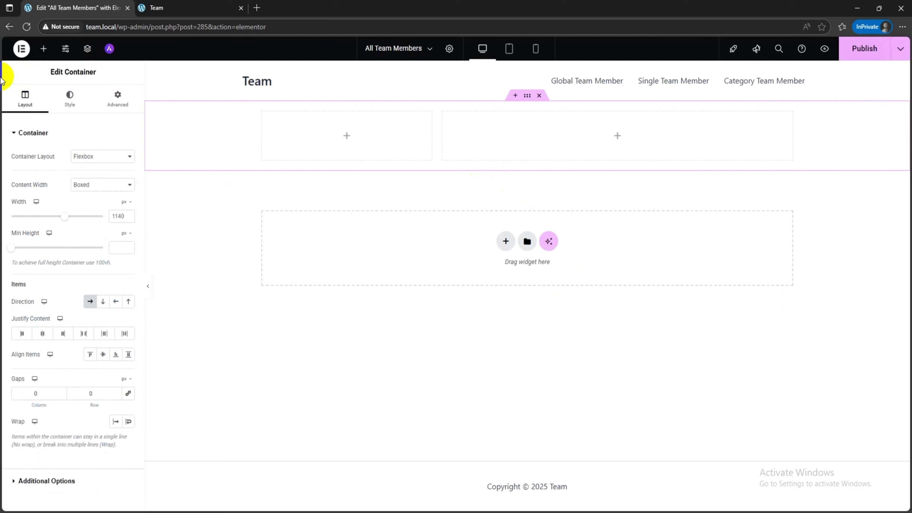
Step: Place the Team Thumbnail widget in the narrow column and set its border radius to 20 px on all corners
left_click(45, 54)
left_click_drag(108, 186, 351, 153)
left_click(27, 283)
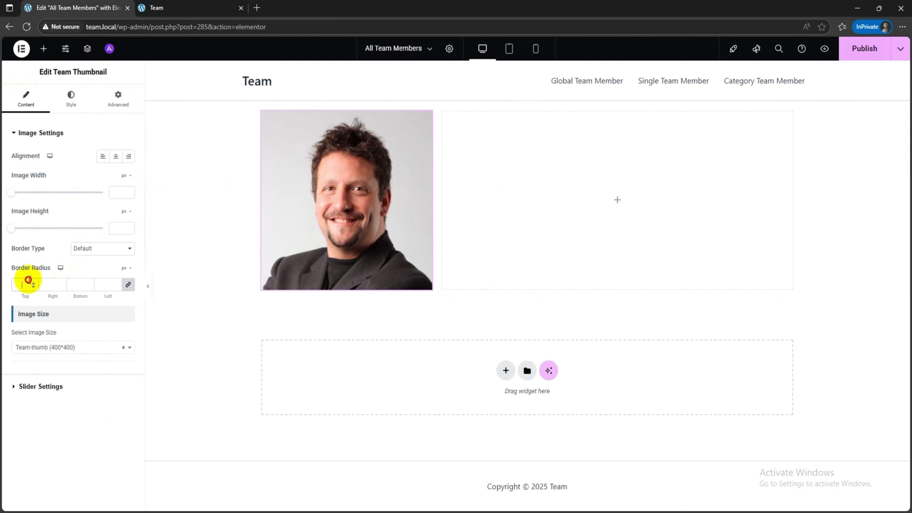
Step: Give the team thumbnail a solid border 1 px wide on all sides in dark gray
left_click(89, 249)
left_click(90, 286)
left_click(22, 284)
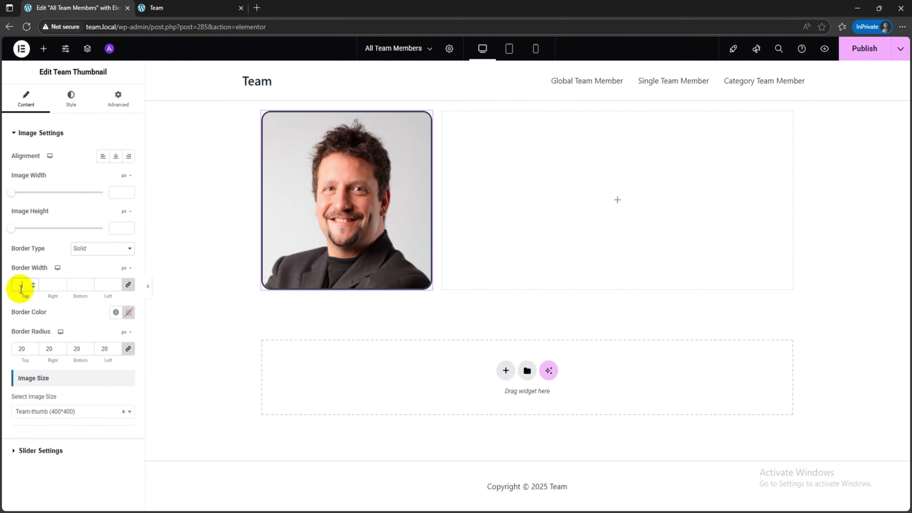
type("1")
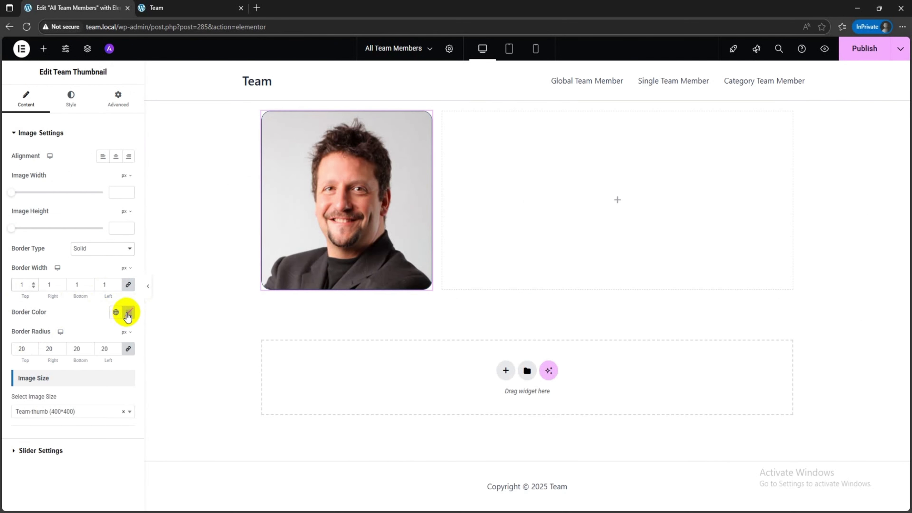
left_click(128, 311)
left_click(82, 366)
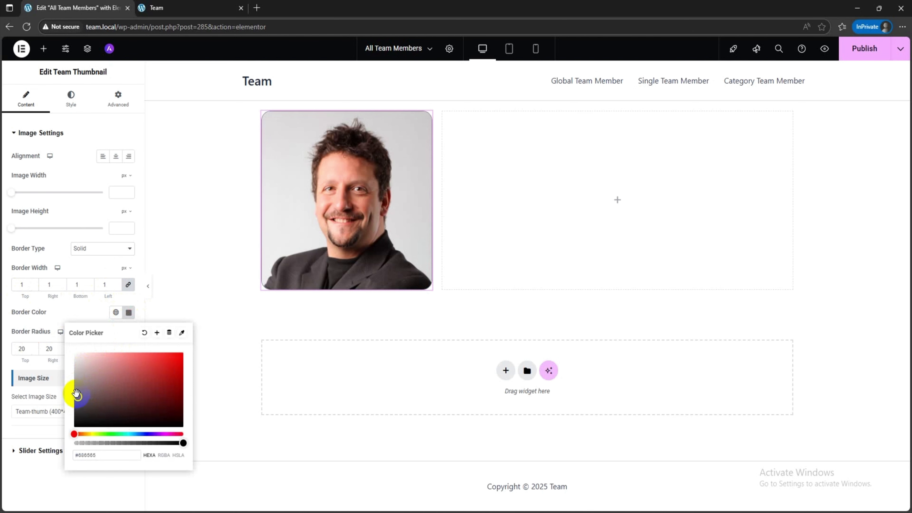
left_click(413, 285)
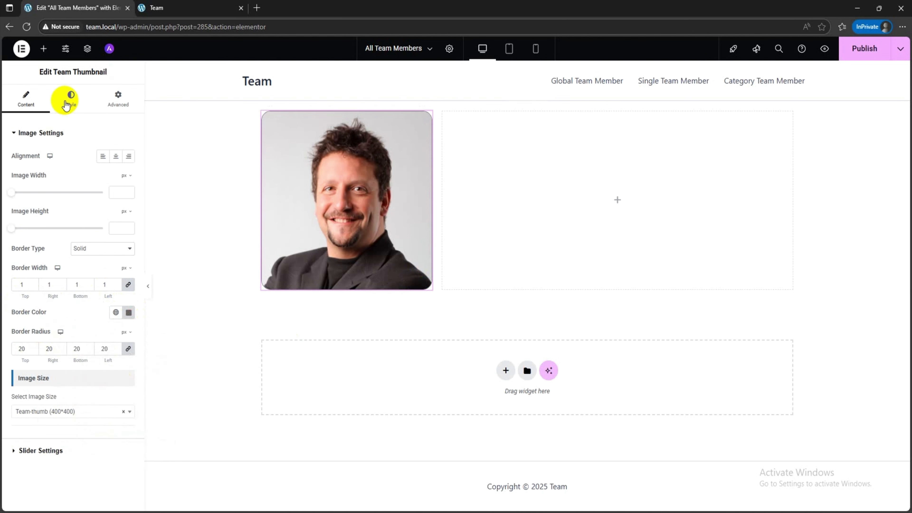
Step: Place the Team Name widget in the wide column beside the thumbnail
left_click(43, 49)
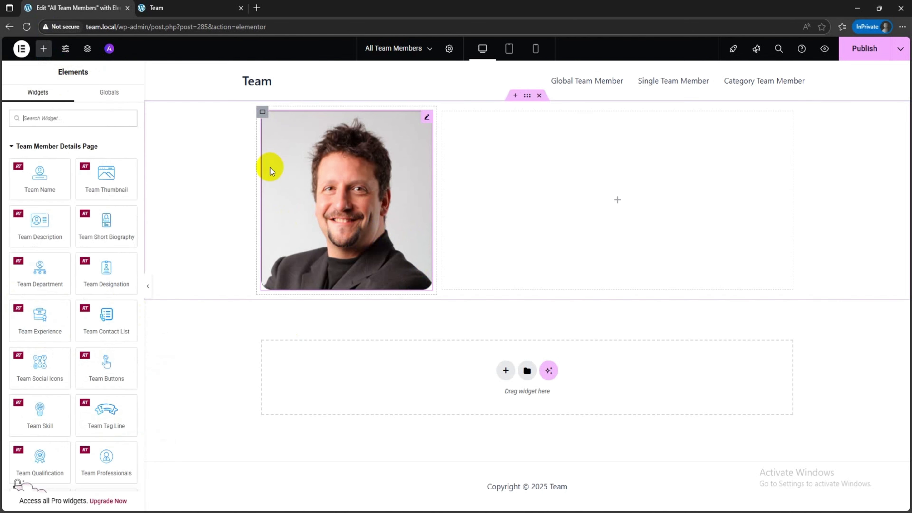
left_click_drag(44, 184, 635, 223)
left_click(49, 165)
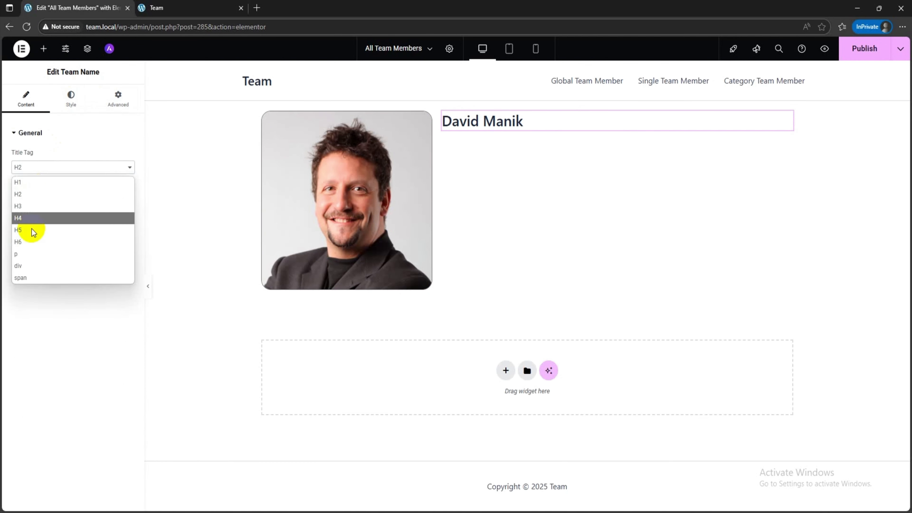
Step: Set the team name's typography to a size of 30 px and a weight of 700 (Bold)
left_click(70, 98)
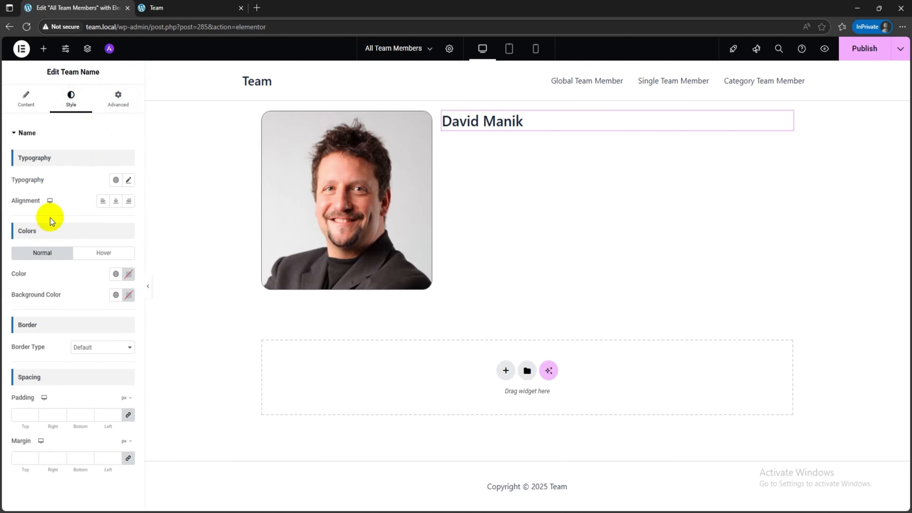
left_click(128, 180)
left_click(115, 261)
type("30")
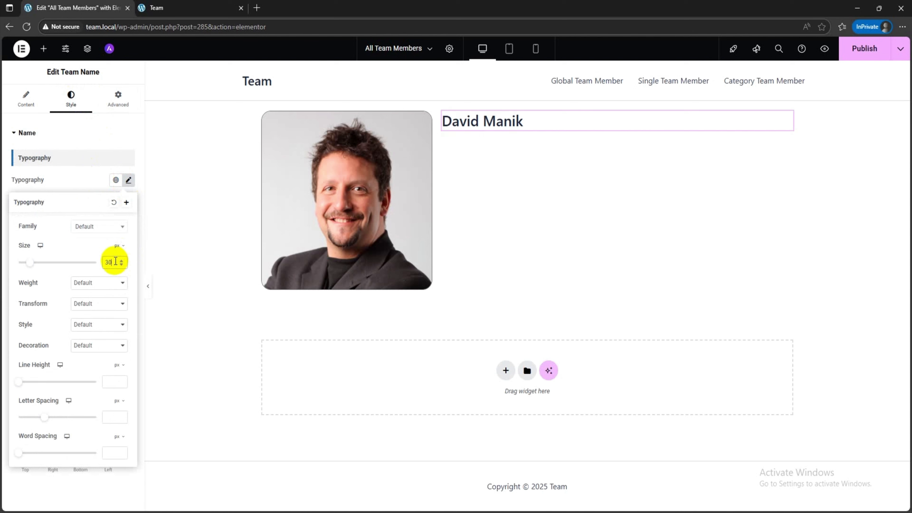
left_click(97, 282)
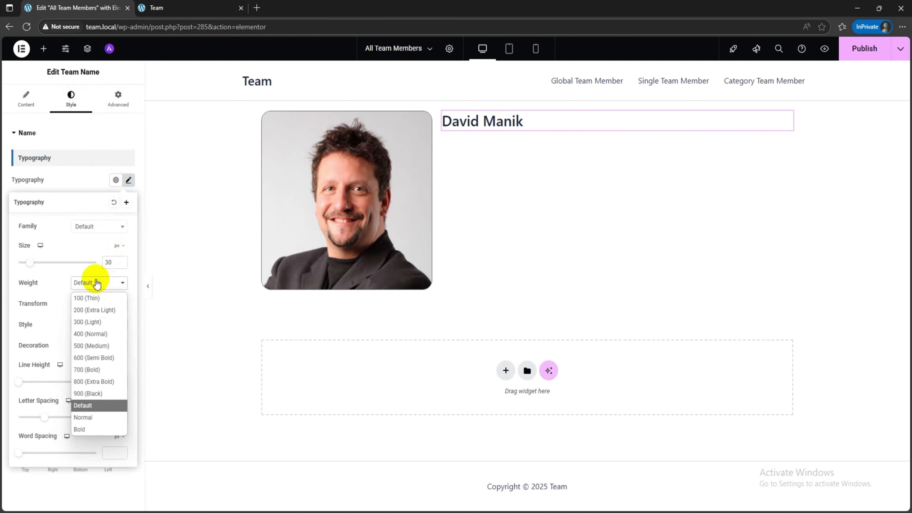
left_click(103, 371)
left_click(79, 182)
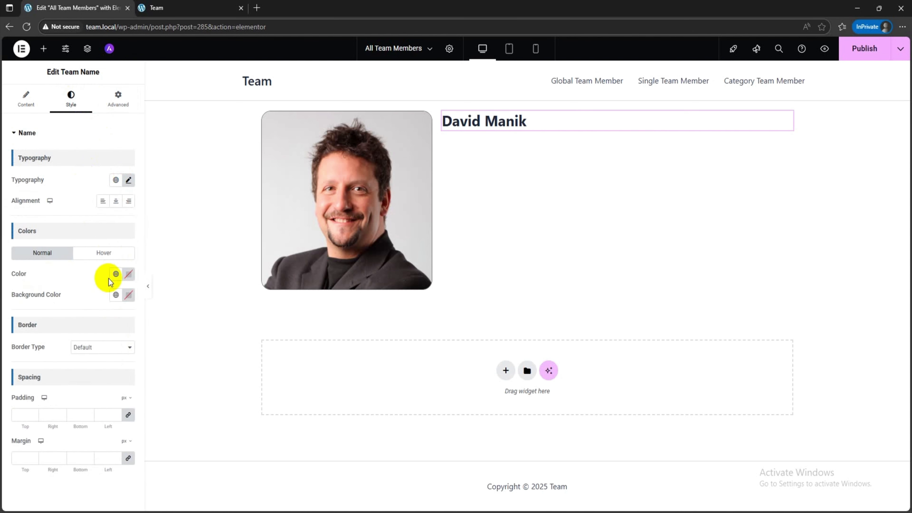
Step: Set the team name's text color to black (#000000)
left_click(128, 274)
left_click_drag(122, 361, 60, 399)
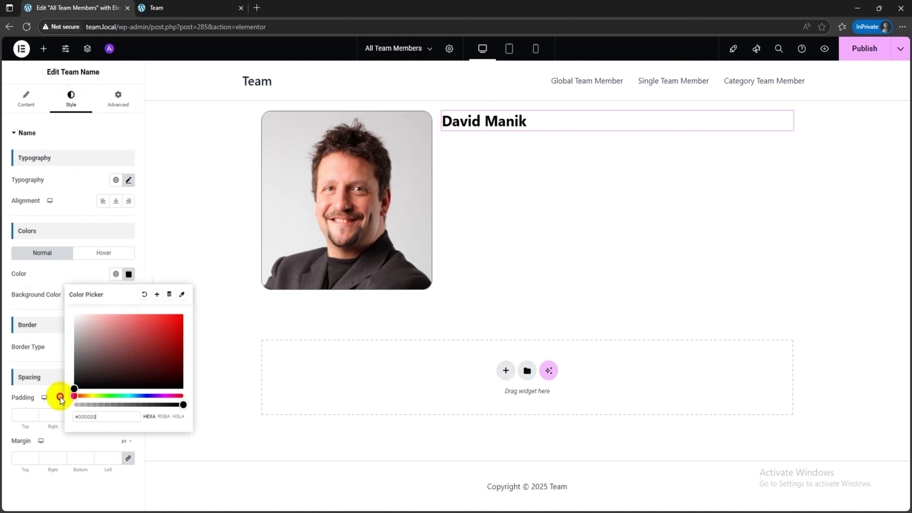
left_click(75, 275)
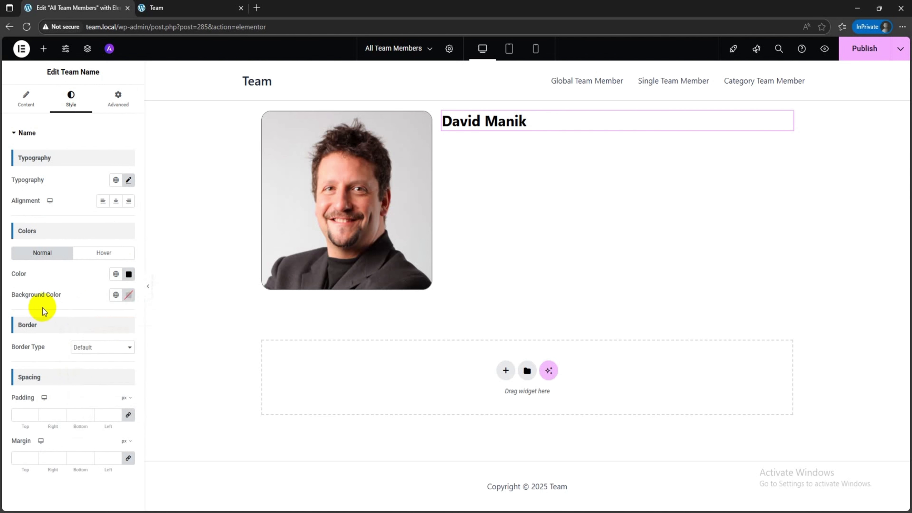
left_click(22, 415)
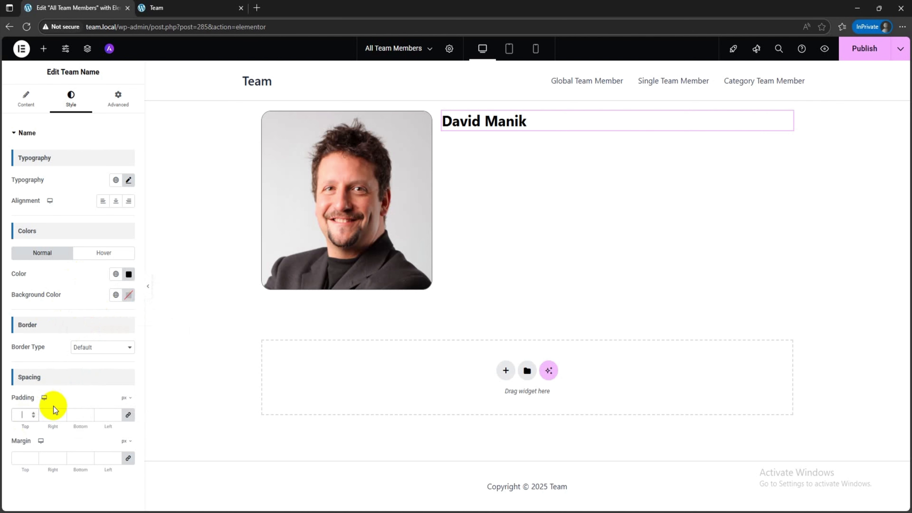
type("20")
key("BackSpace")
key("BackSpace")
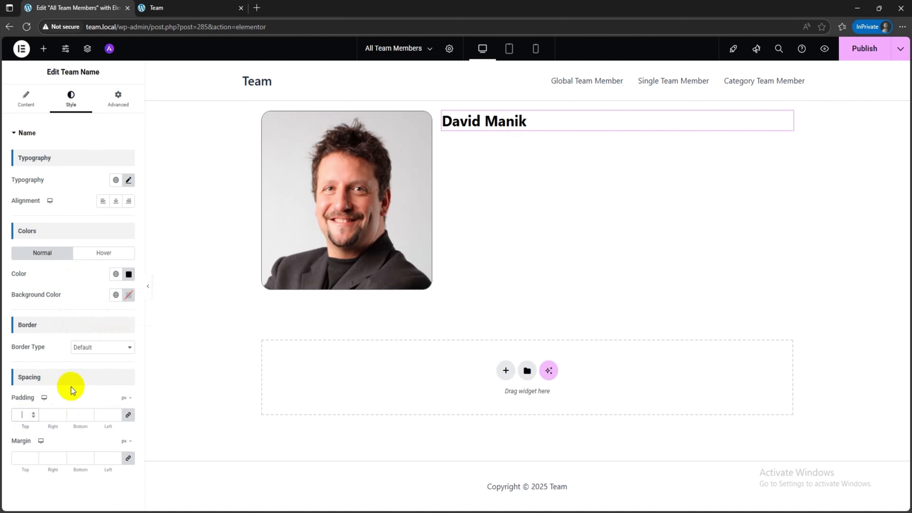
left_click(132, 293)
left_click(175, 335)
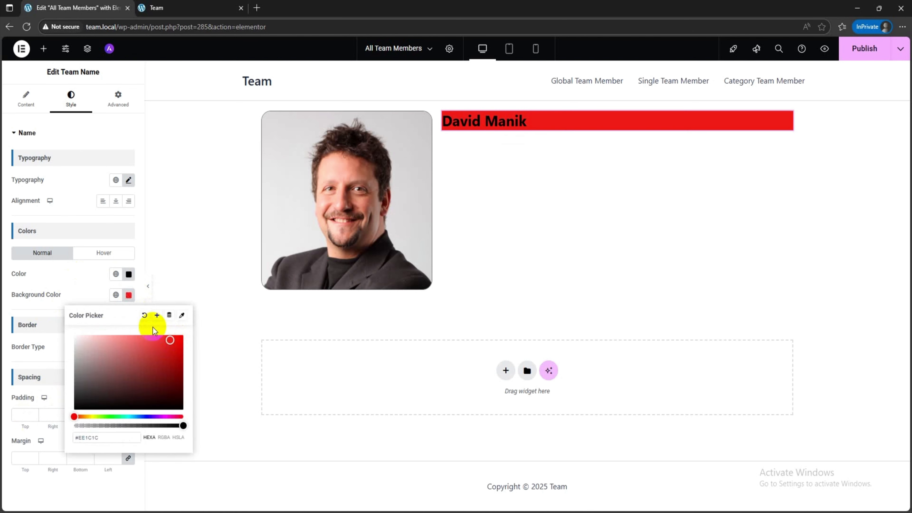
left_click(144, 315)
Step: Place the Team Designation widget below the team name and show its label with the text "Designation:"
left_click(42, 51)
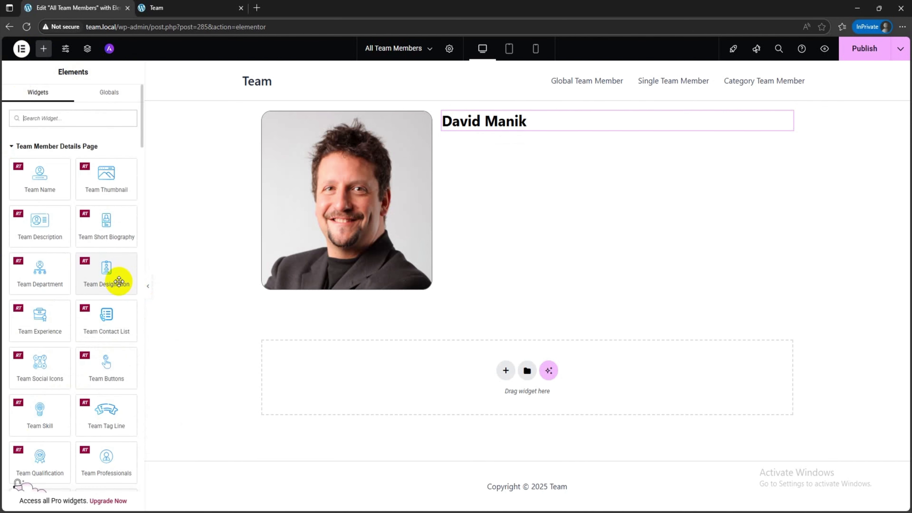
left_click_drag(118, 280, 495, 124)
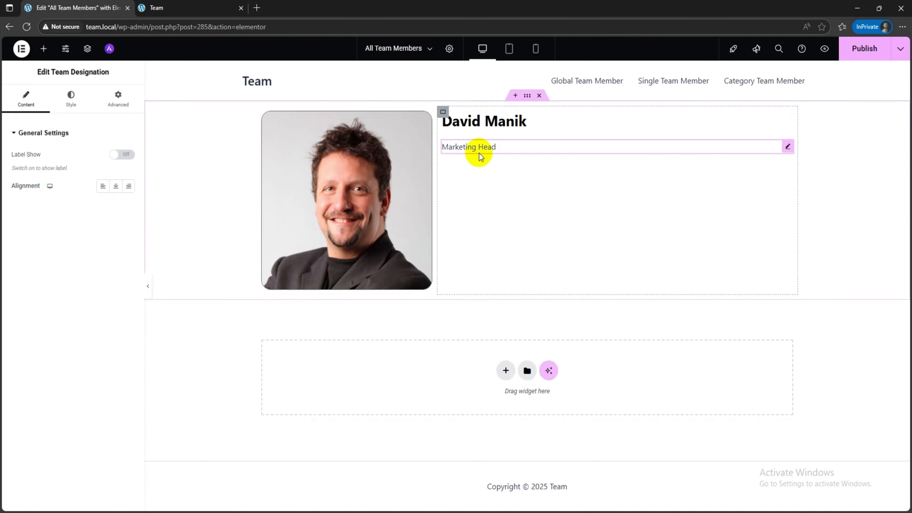
left_click(119, 155)
left_click(30, 198)
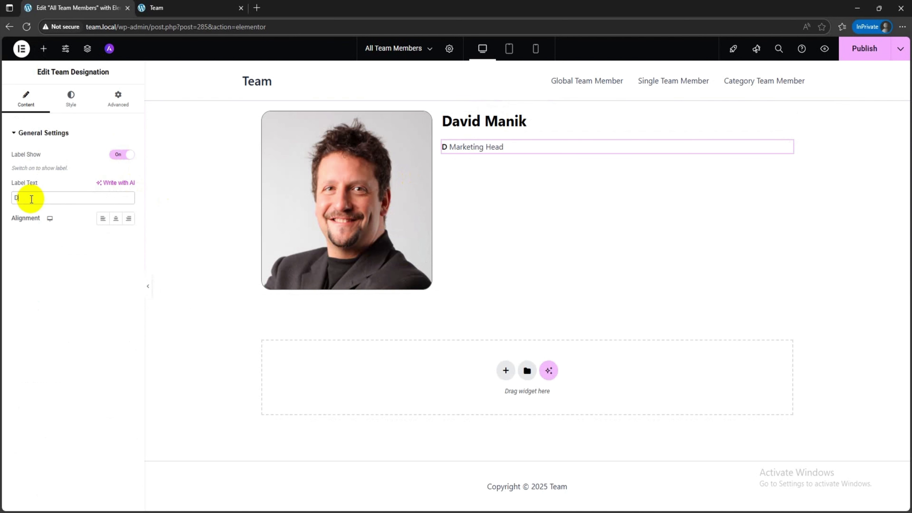
type("Designation")
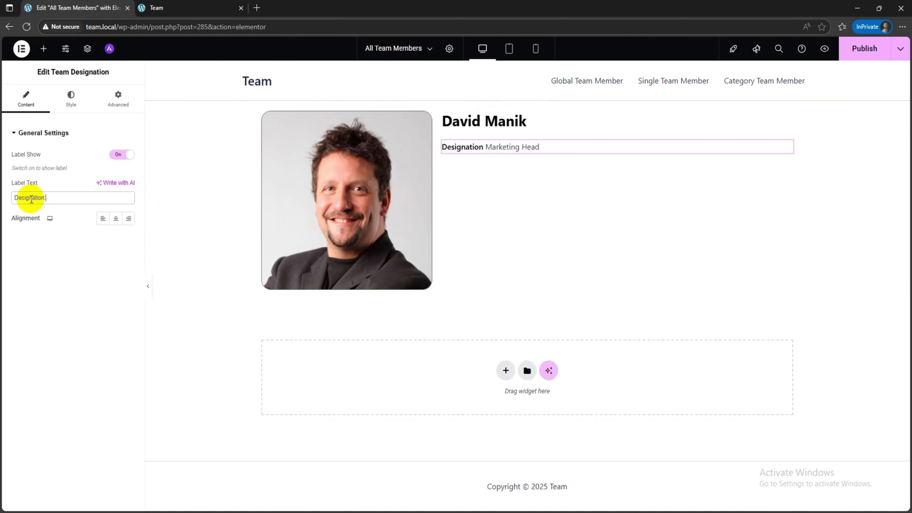
type(":")
Step: Set the designation label's typography to a size of 18 px and a weight of 700 (Bold)
left_click(70, 97)
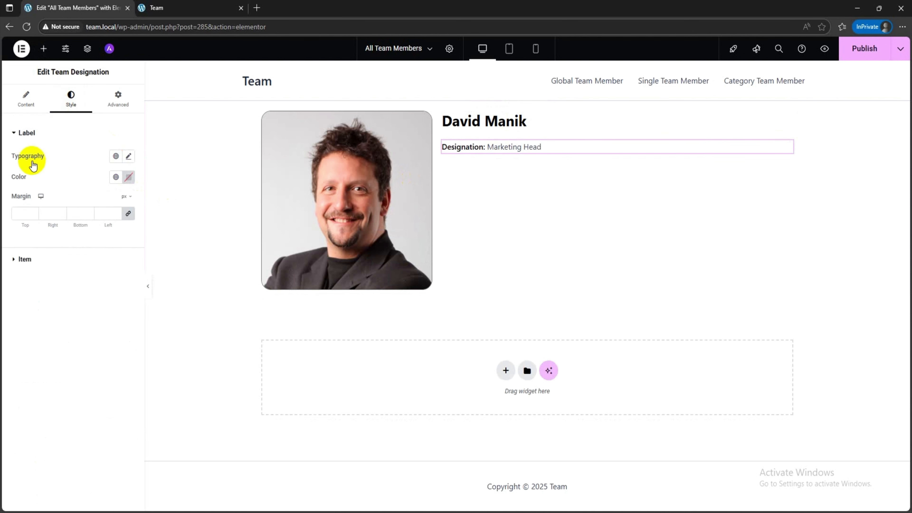
left_click(128, 156)
left_click(114, 239)
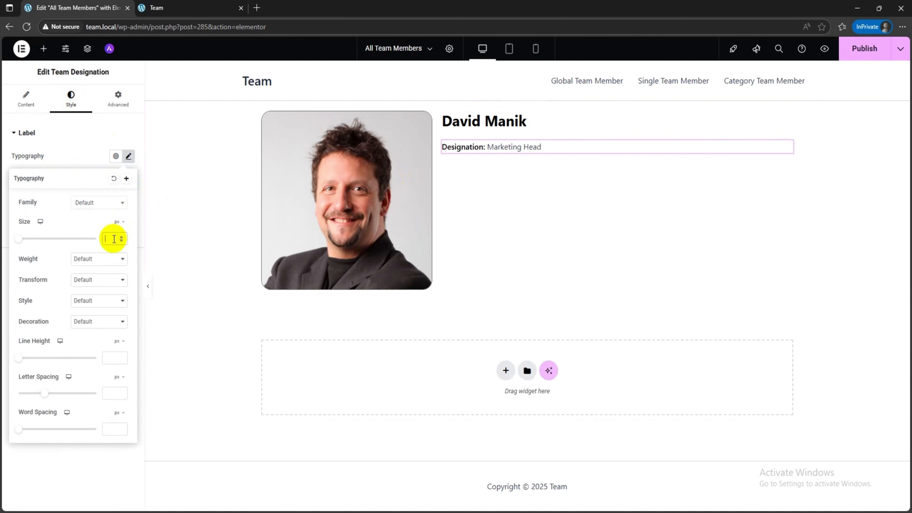
type("20")
key("BackSpace")
key("BackSpace")
type("18")
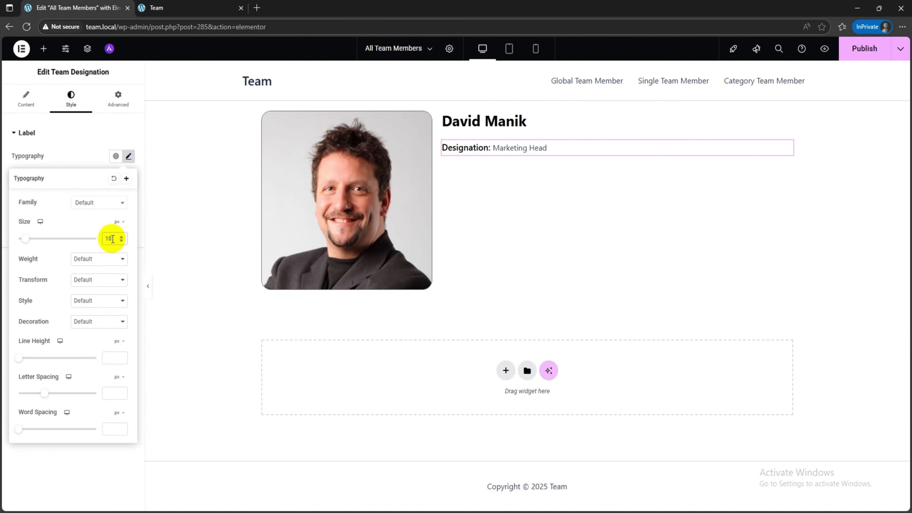
left_click(97, 259)
left_click(104, 346)
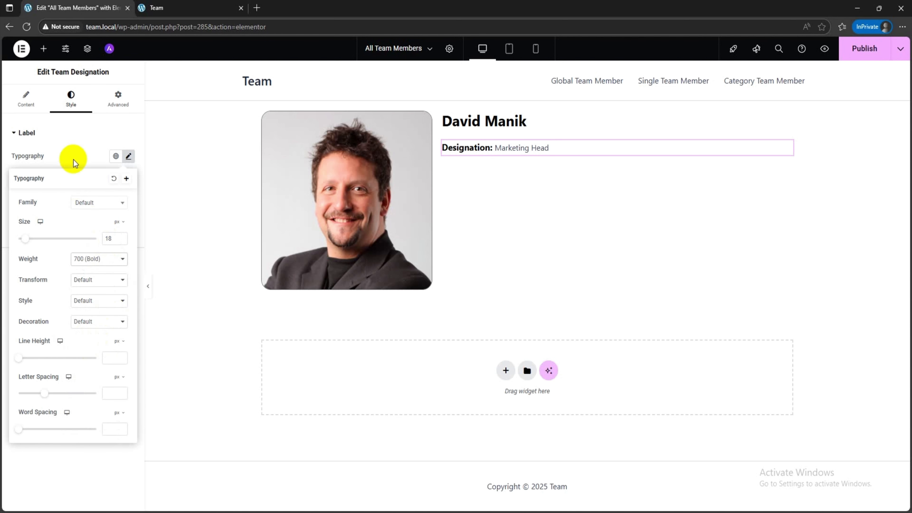
left_click(77, 140)
Step: Set the designation item's text color to black and its typography size to 18 px
left_click(36, 157)
left_click(132, 202)
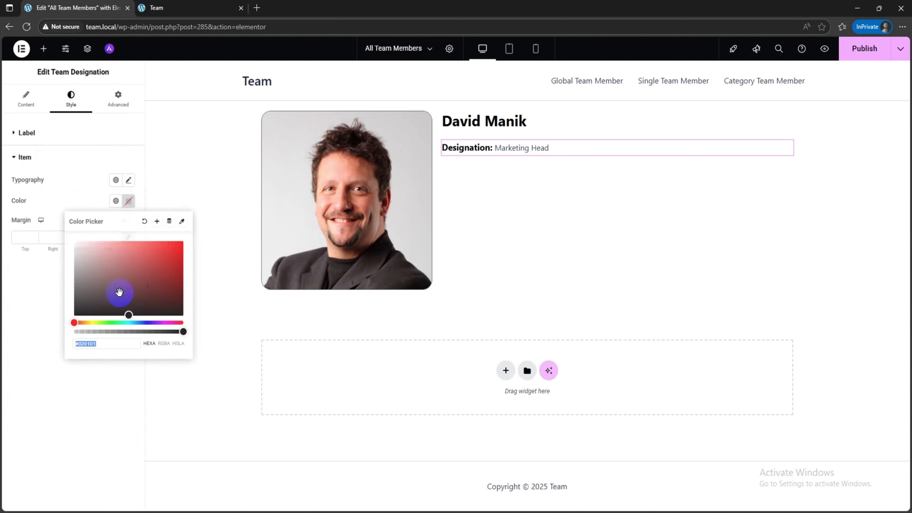
left_click_drag(118, 291, 52, 352)
left_click(7, 397)
left_click(128, 180)
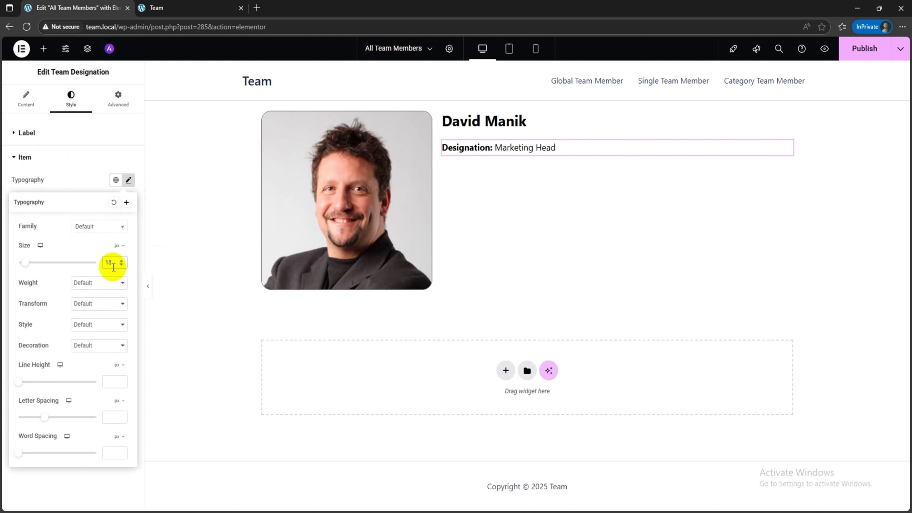
left_click(92, 172)
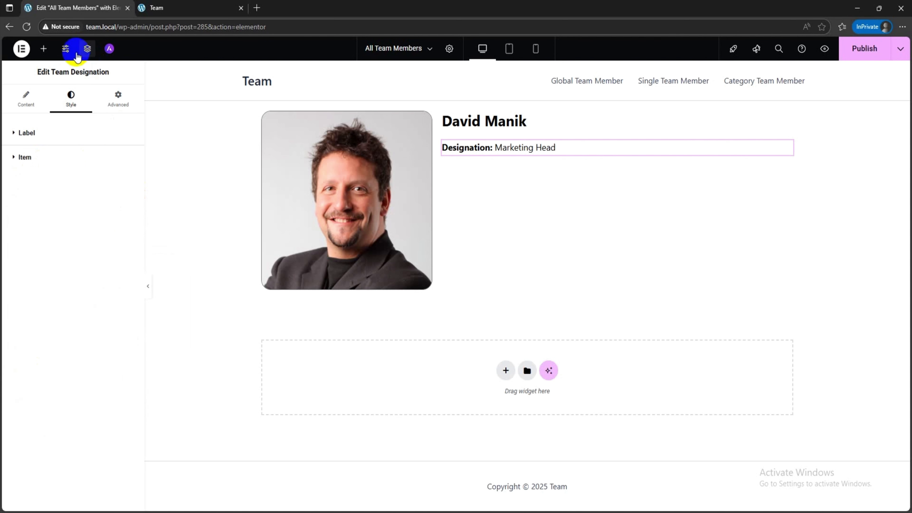
Step: Place the Team Experience widget below the designation and show its label with the text "Experience:"
left_click(44, 49)
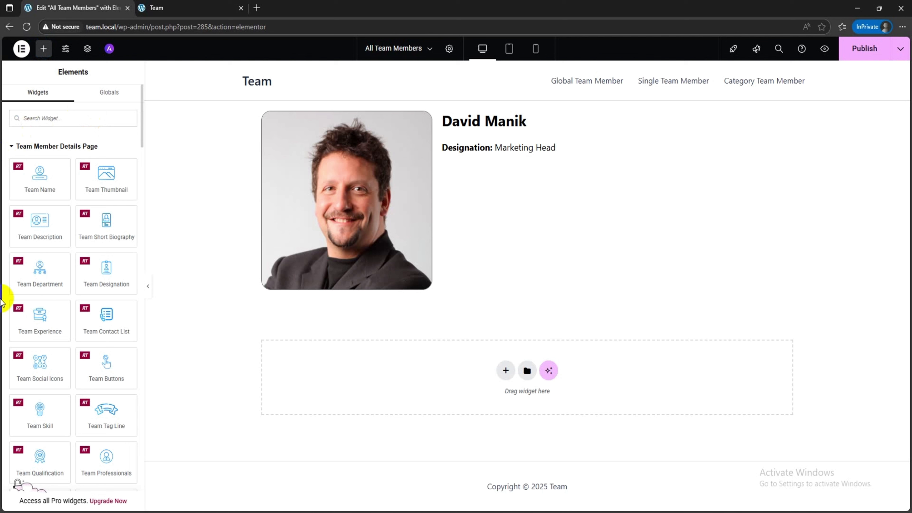
left_click_drag(39, 321, 482, 150)
left_click(122, 165)
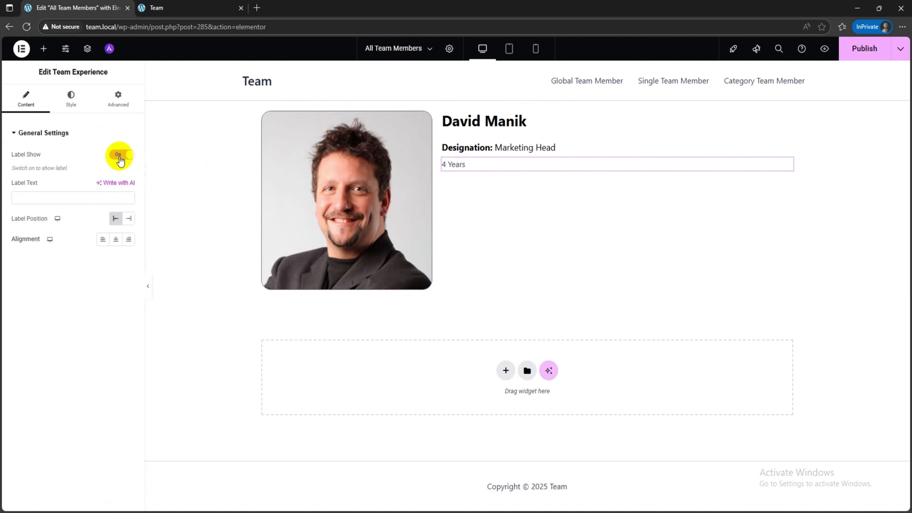
left_click(58, 198)
type("Experience")
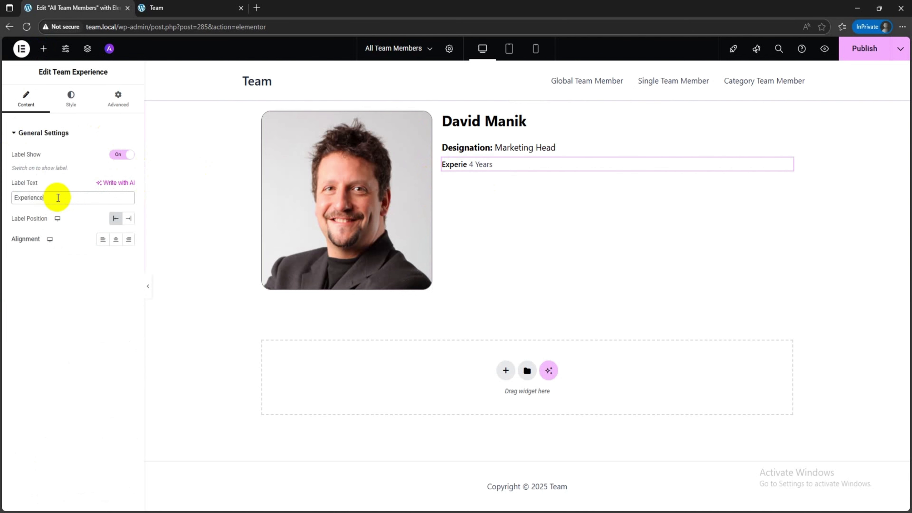
type(":")
Step: Set the experience label's typography to a weight of 700 (Bold) and a size of 18 px
left_click(68, 102)
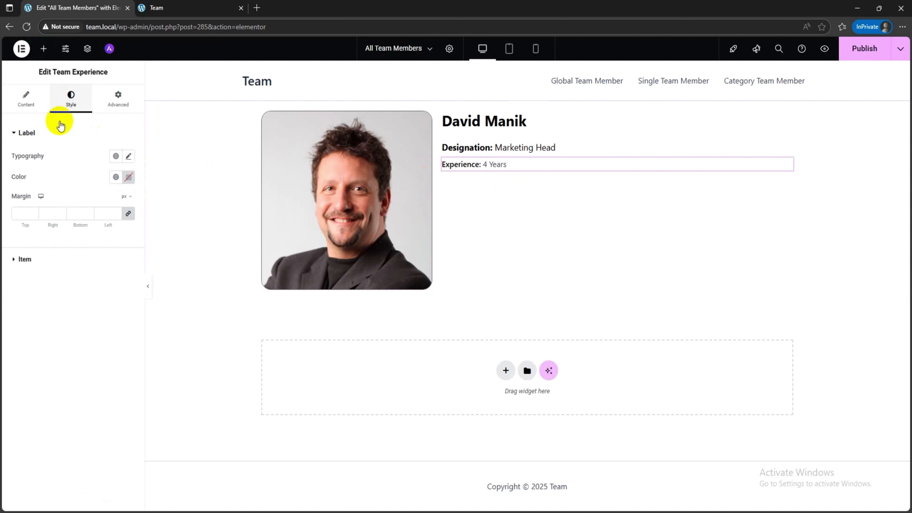
left_click(129, 156)
left_click(106, 259)
left_click(96, 344)
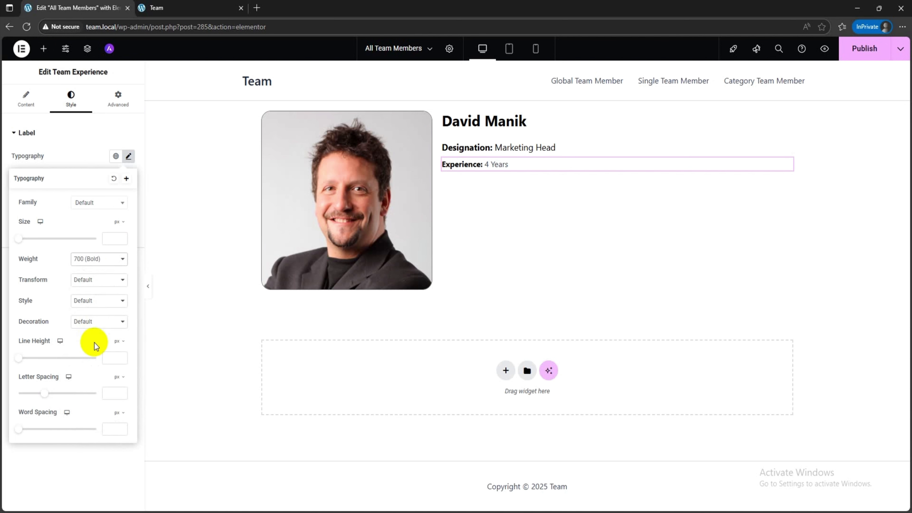
left_click(110, 239)
type("18")
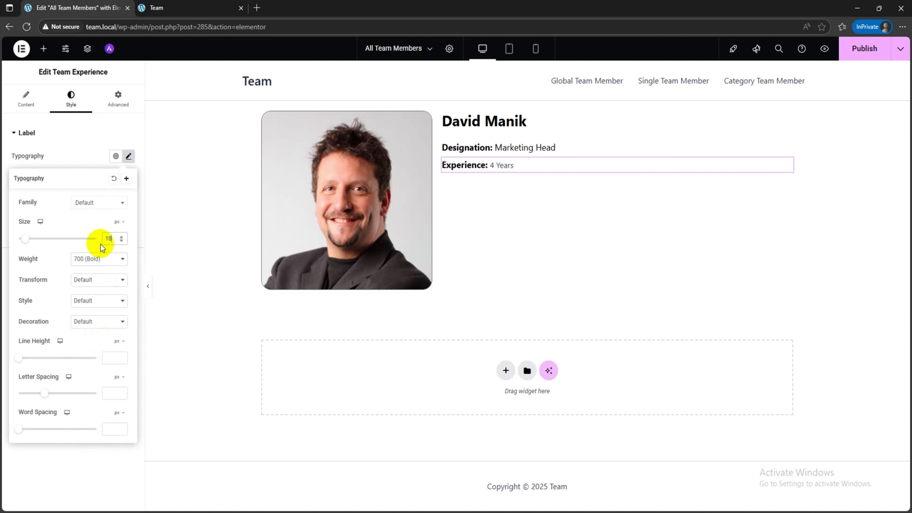
left_click(78, 225)
Step: Set the experience item's text color to black (#000000) and its typography size to 18 px
left_click(22, 157)
left_click(129, 201)
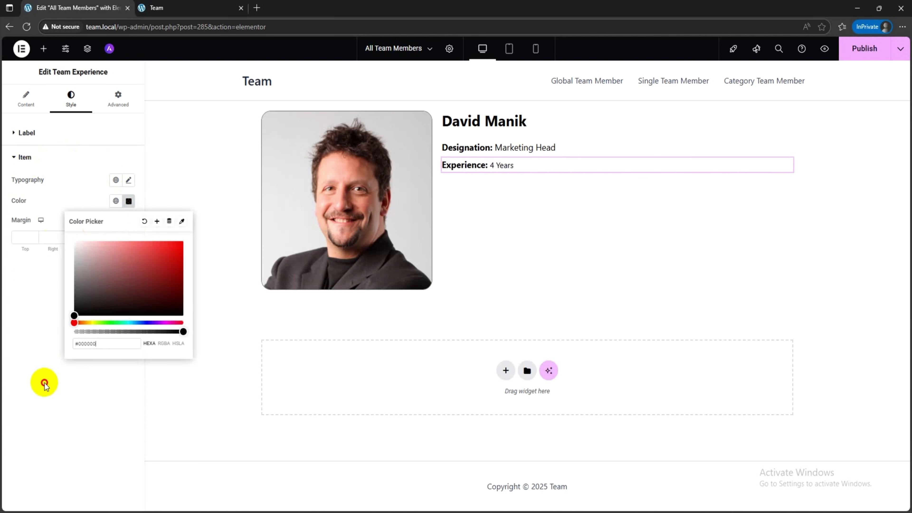
left_click(44, 383)
left_click(129, 180)
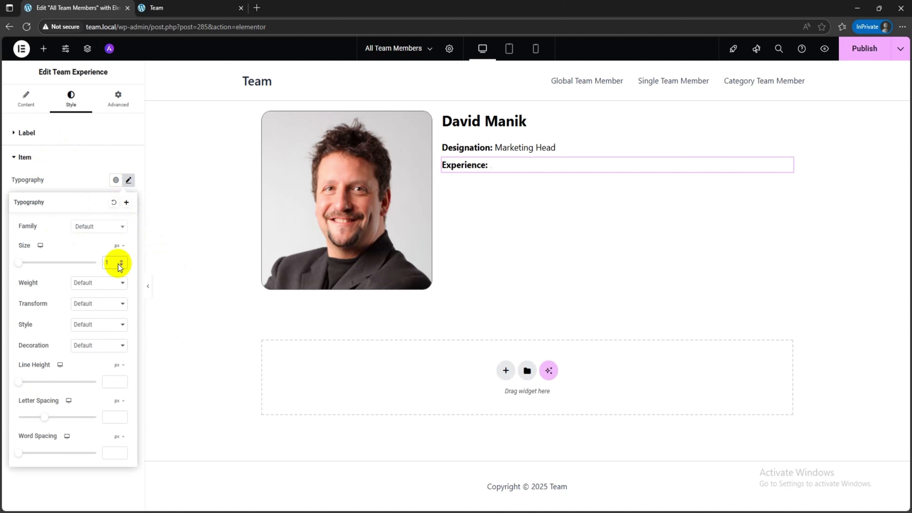
type("18")
left_click(89, 177)
left_click(47, 48)
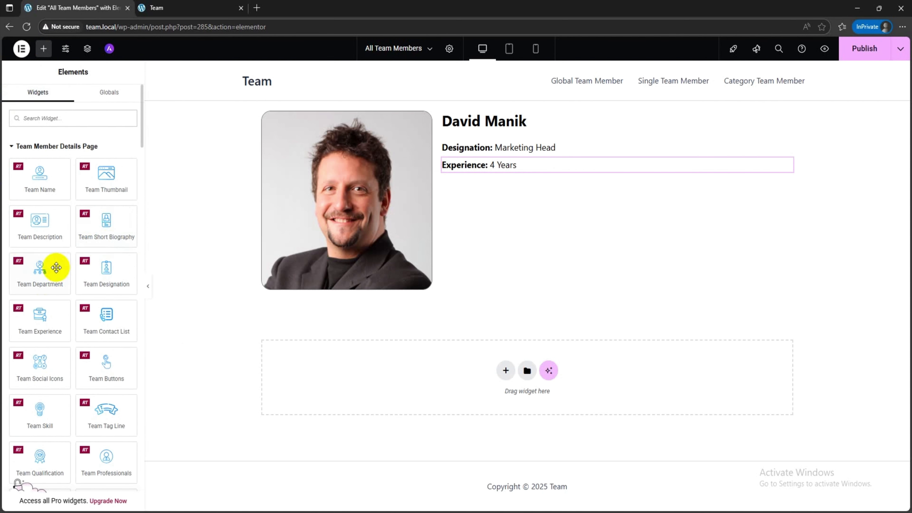
left_click_drag(56, 267, 484, 166)
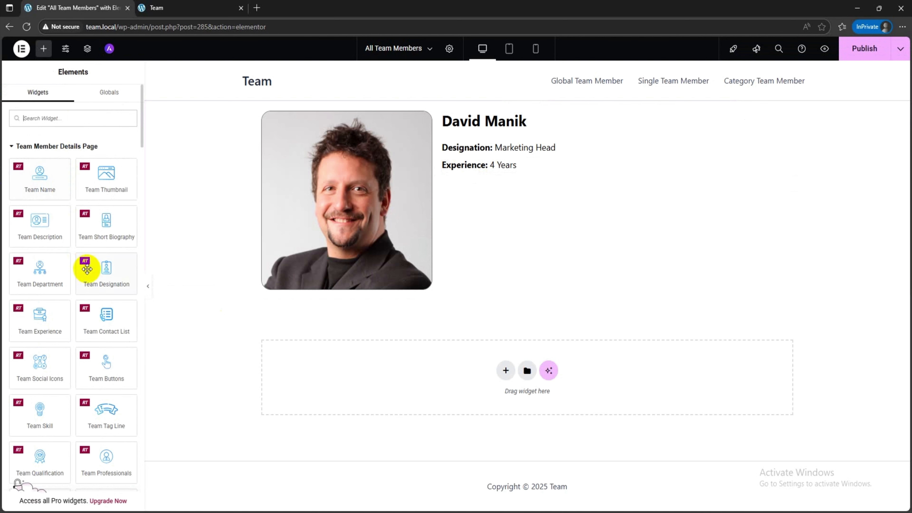
left_click_drag(97, 273, 517, 185)
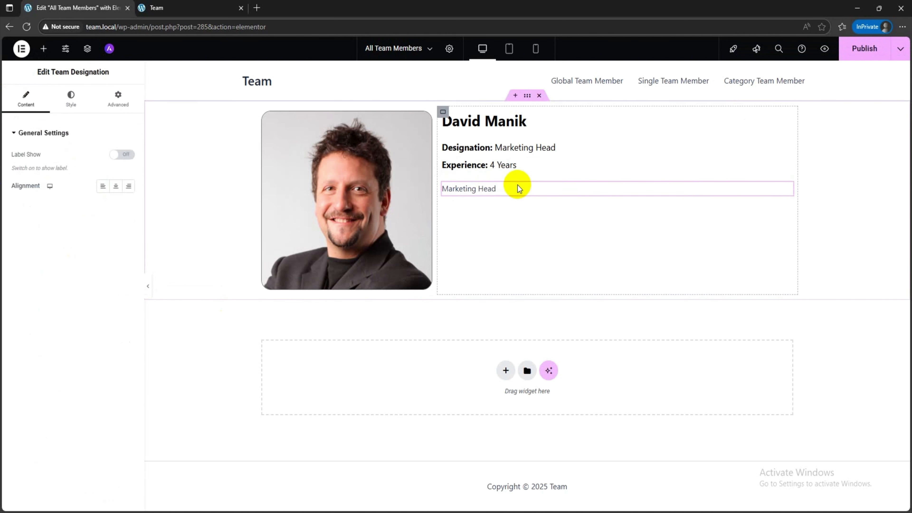
key("ctrl+z")
Step: Place the Team Description widget below the experience line and set its text color to black
left_click(43, 48)
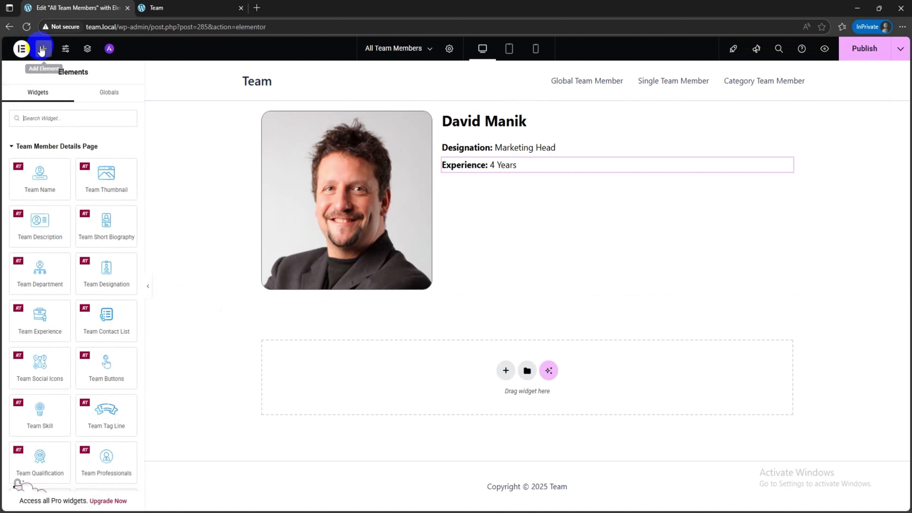
left_click_drag(55, 233, 473, 164)
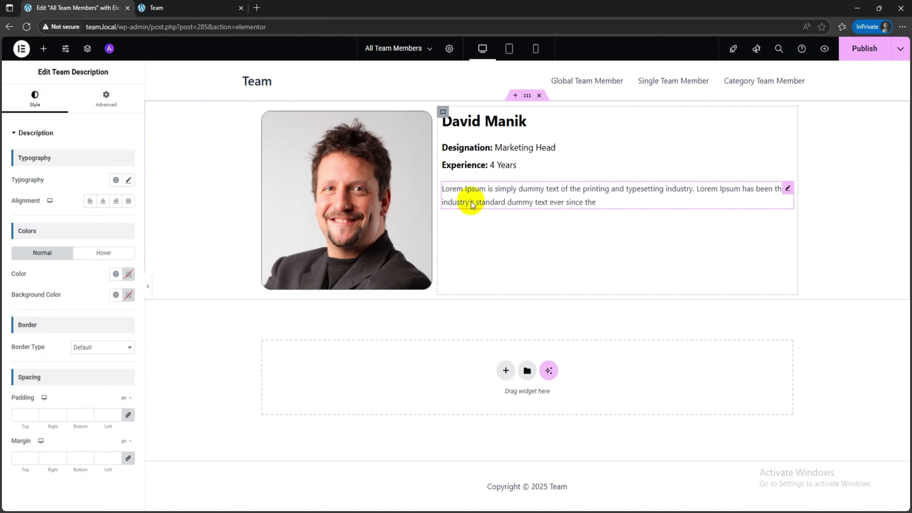
left_click(128, 273)
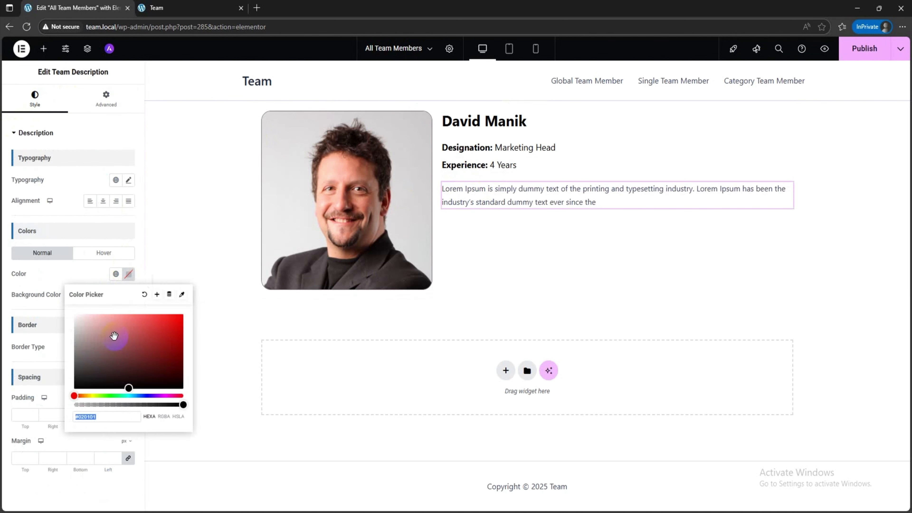
left_click(61, 240)
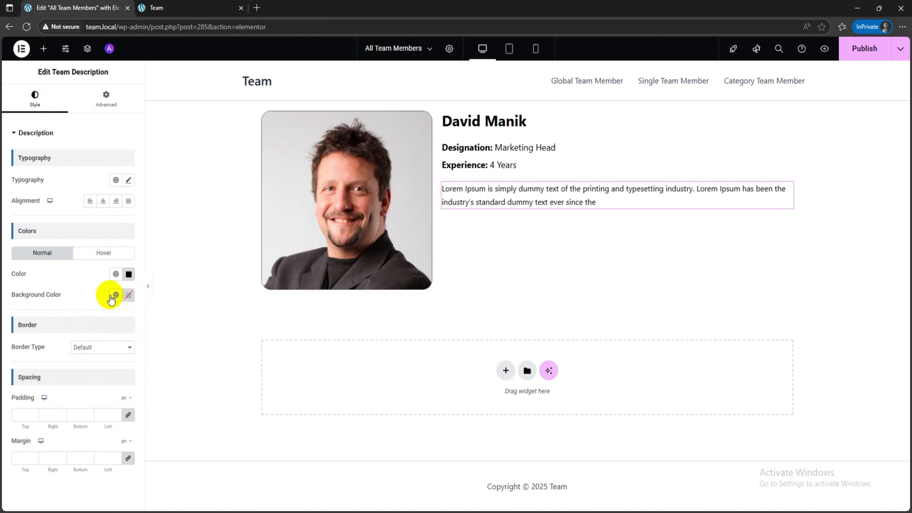
left_click(128, 294)
left_click_drag(138, 343, 85, 327)
left_click(144, 315)
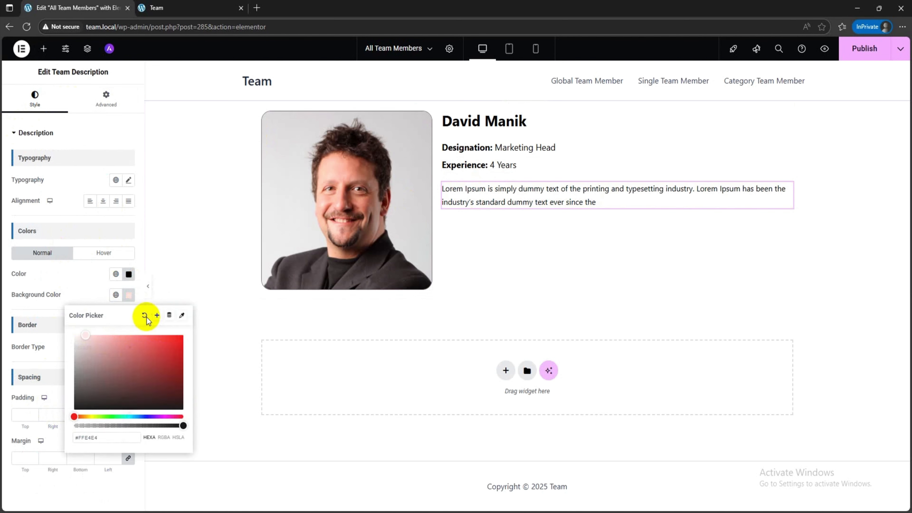
Step: Set the team description's typography to a size of 16 px and a weight of 400 (Normal)
left_click(128, 180)
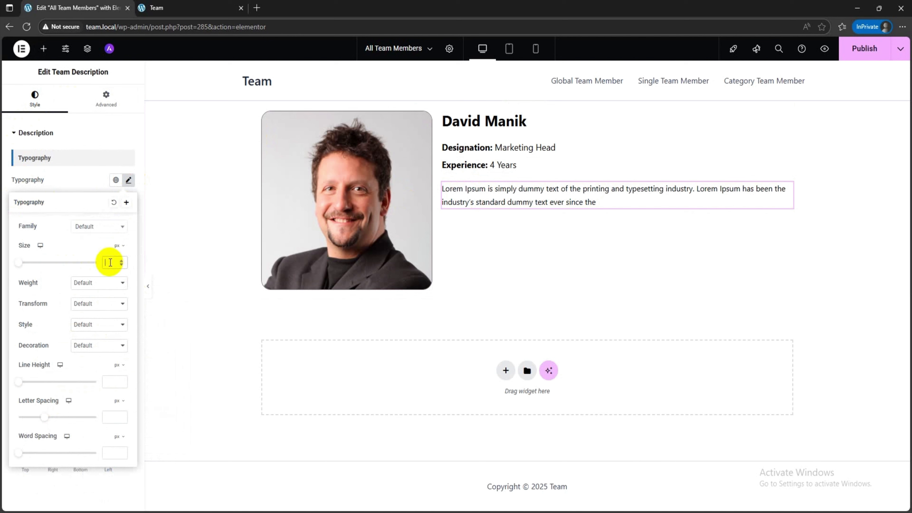
left_click(97, 282)
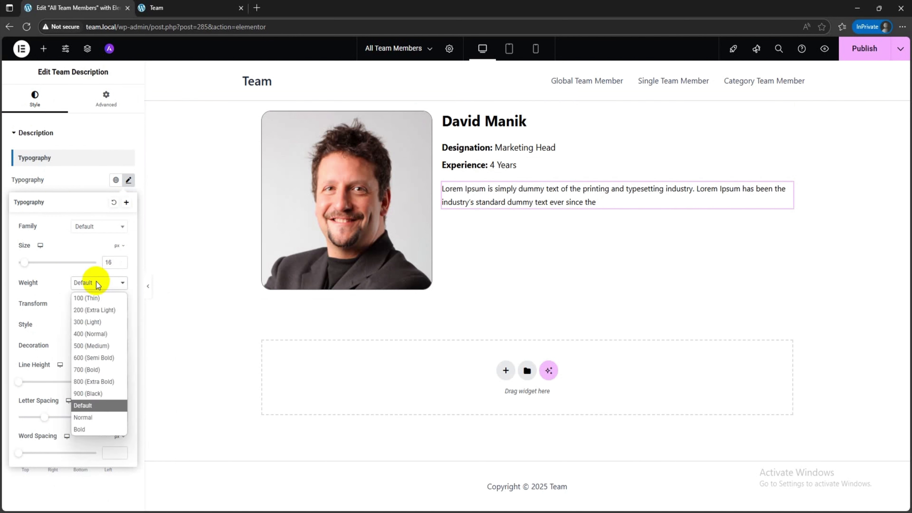
left_click(104, 336)
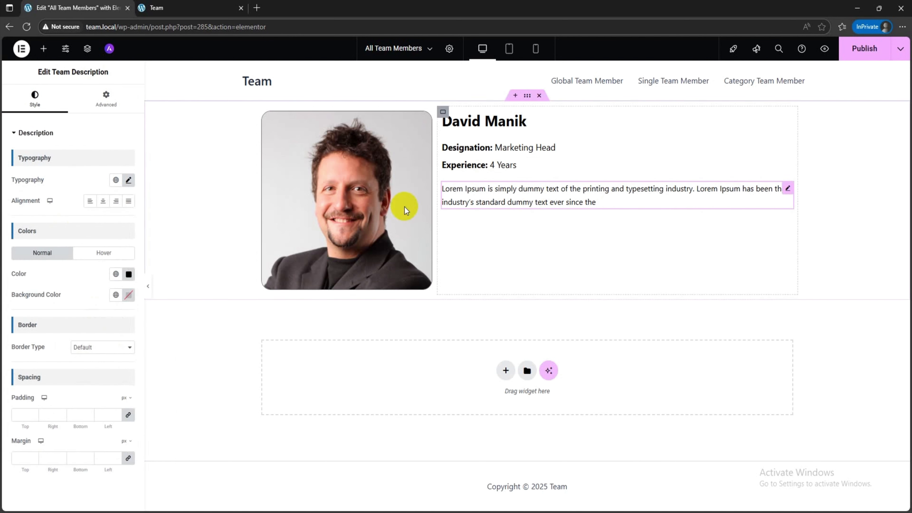
Step: Place the Team Expertise widget below the description and show its label with the text "Expertise:"
left_click(44, 49)
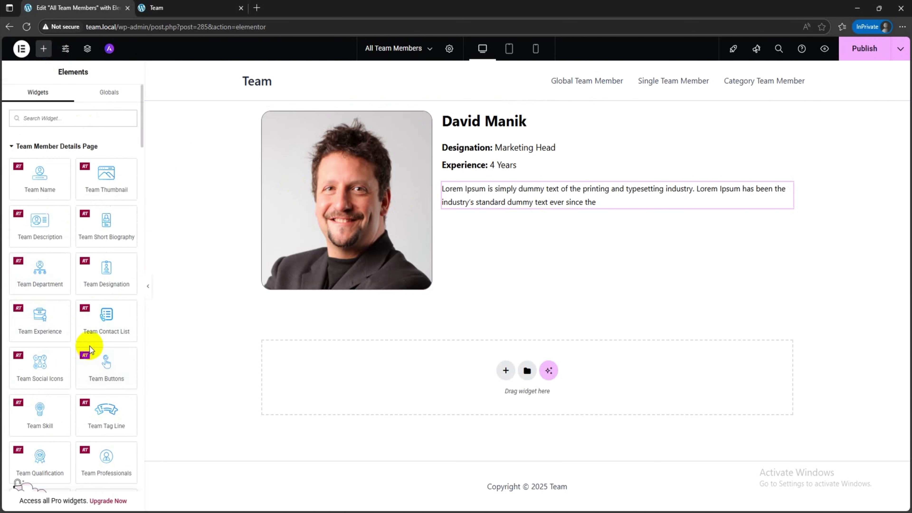
scroll(89, 344, "down", 1)
scroll(90, 344, "down", 1)
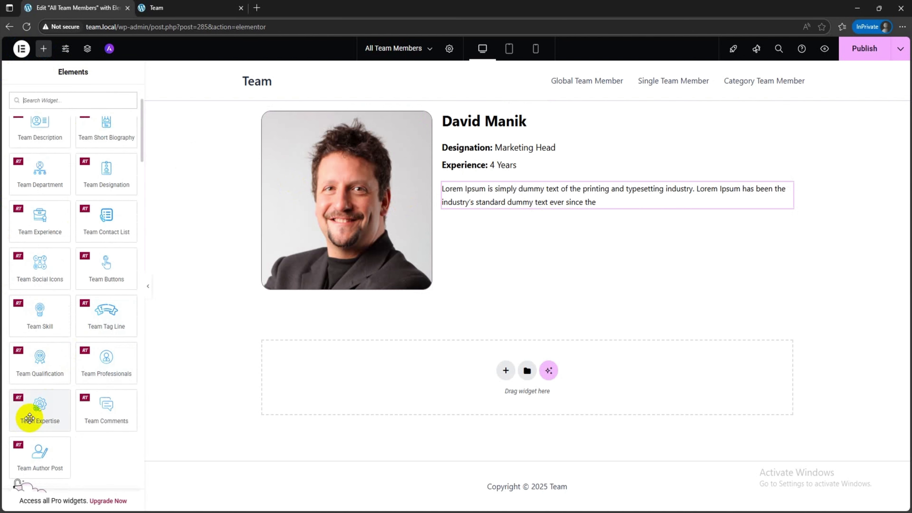
left_click_drag(34, 405, 484, 228)
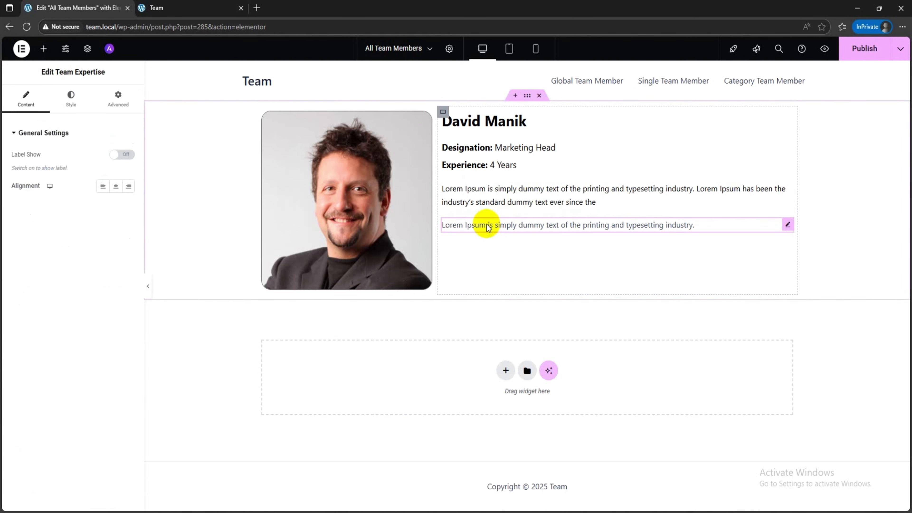
left_click(121, 154)
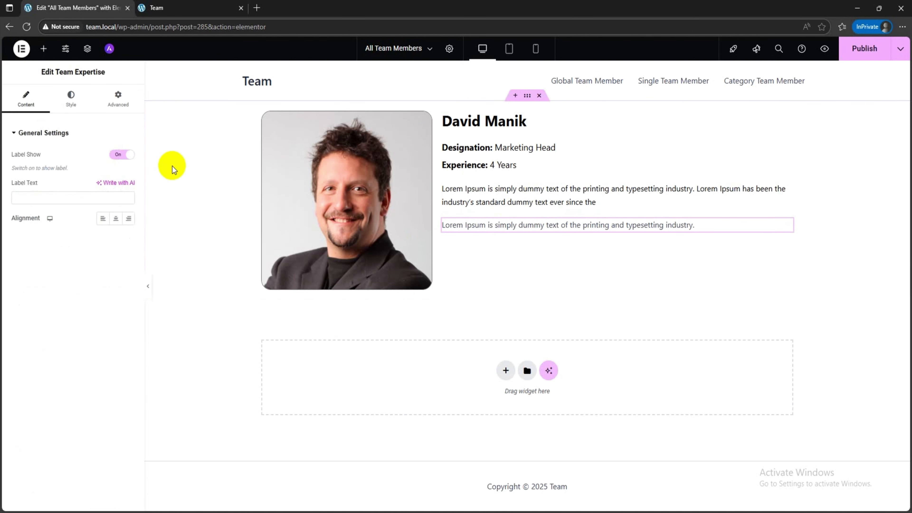
left_click(12, 203)
type("Expe")
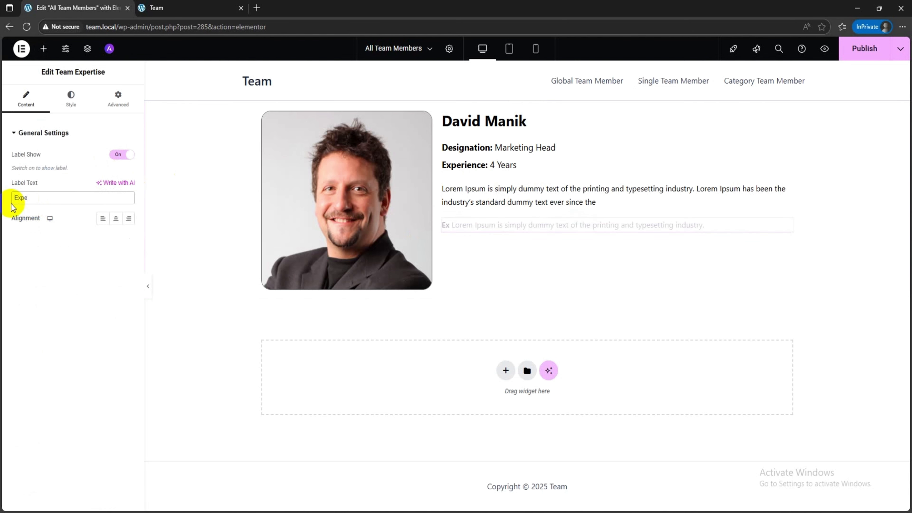
type("rtise:")
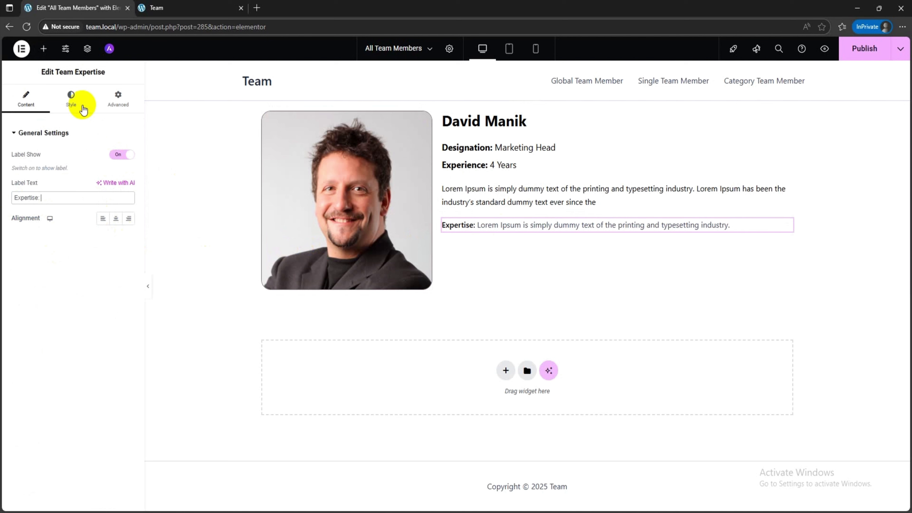
left_click(71, 97)
left_click(129, 177)
left_click(38, 370)
left_click(131, 178)
left_click_drag(135, 256, 154, 230)
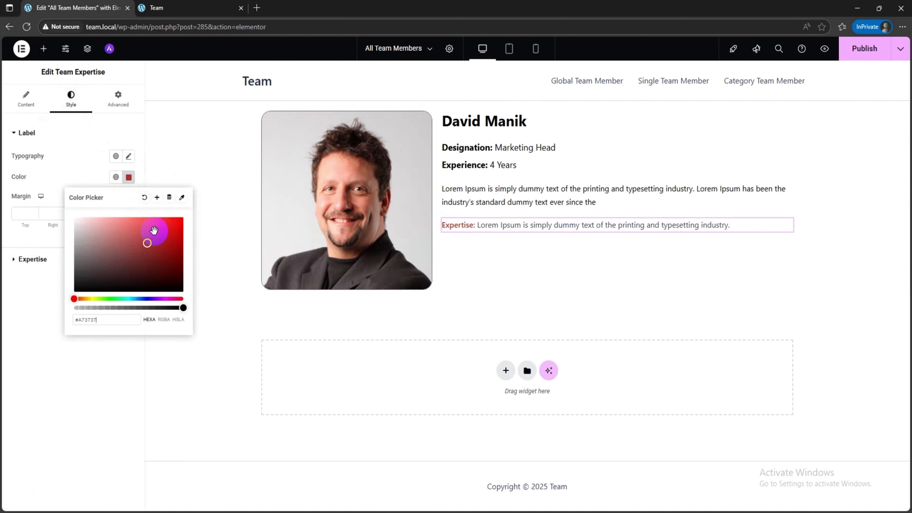
left_click(145, 197)
Step: Set the expertise item's text color to black (#000000)
left_click(36, 259)
left_click(129, 200)
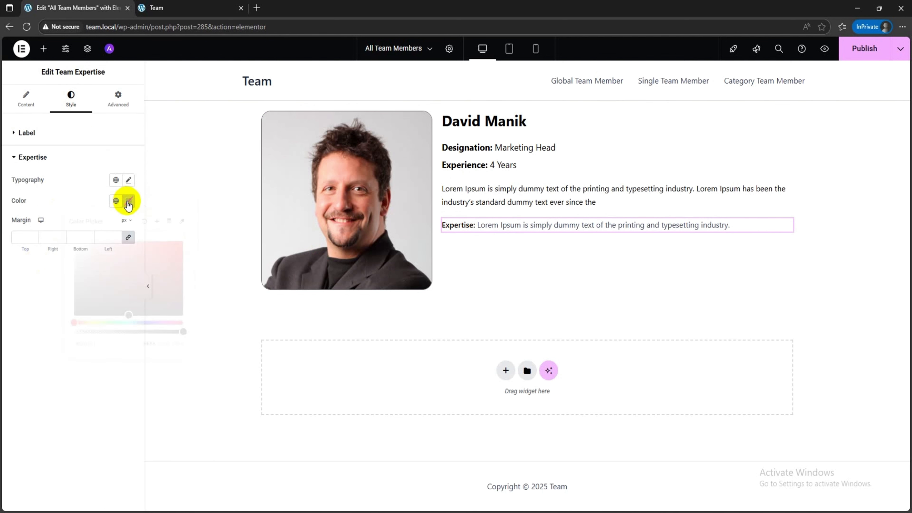
left_click(19, 354)
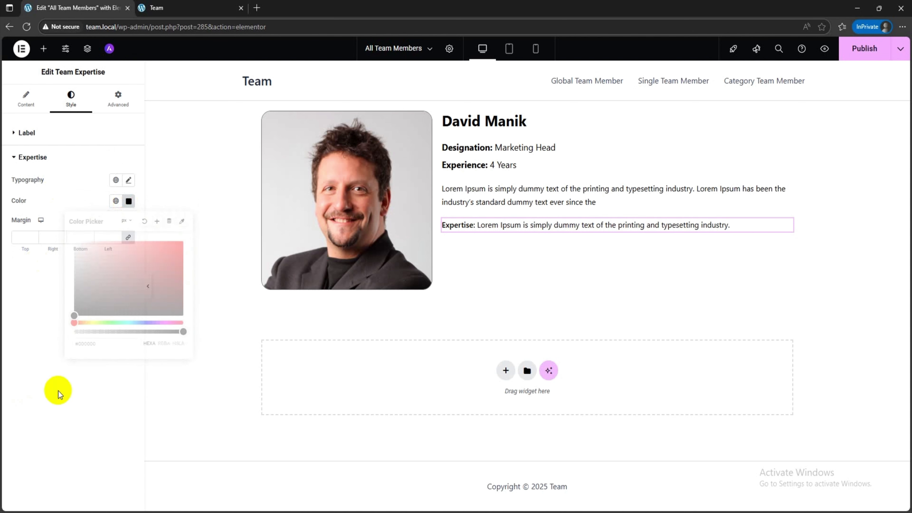
Step: Place the Team Contact List widget below the expertise line
left_click(44, 51)
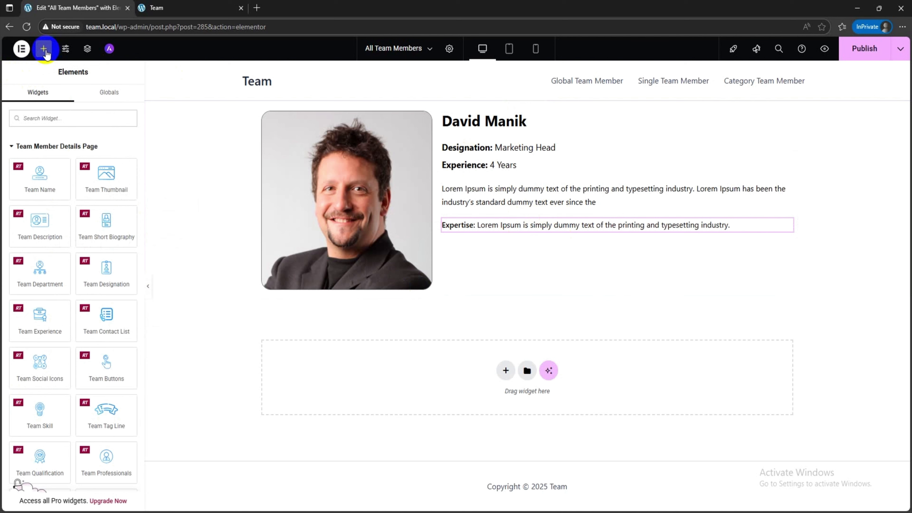
left_click_drag(103, 321, 495, 229)
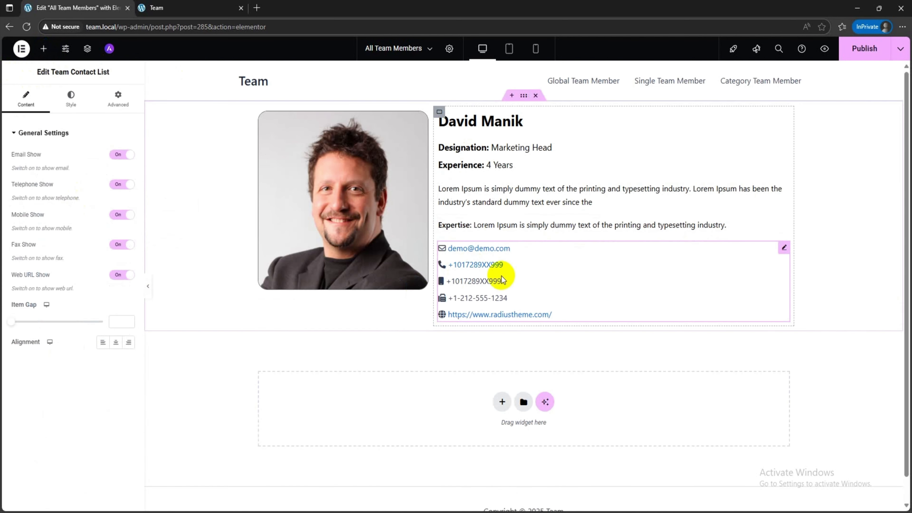
Step: Switch the contact list's email and telephone off and back on to test them, and hide the fax entry
left_click(119, 154)
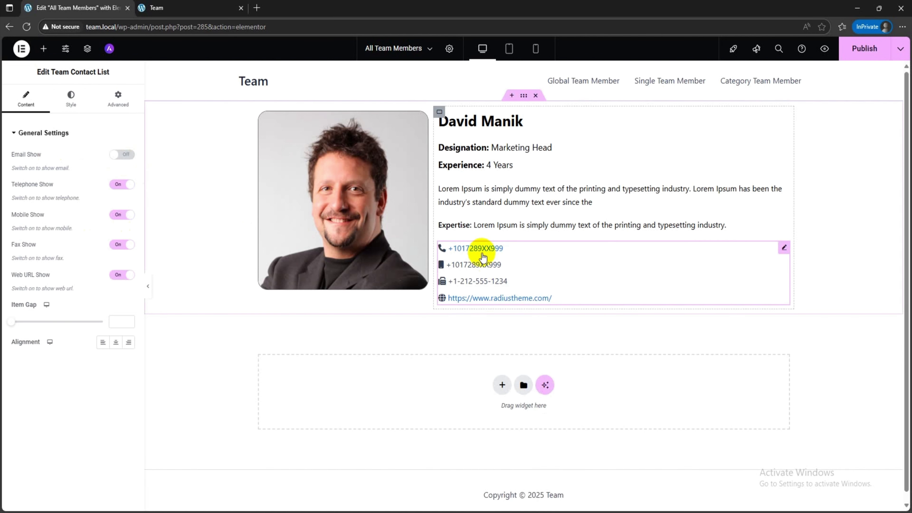
left_click(122, 154)
left_click(118, 184)
left_click(118, 183)
left_click(115, 245)
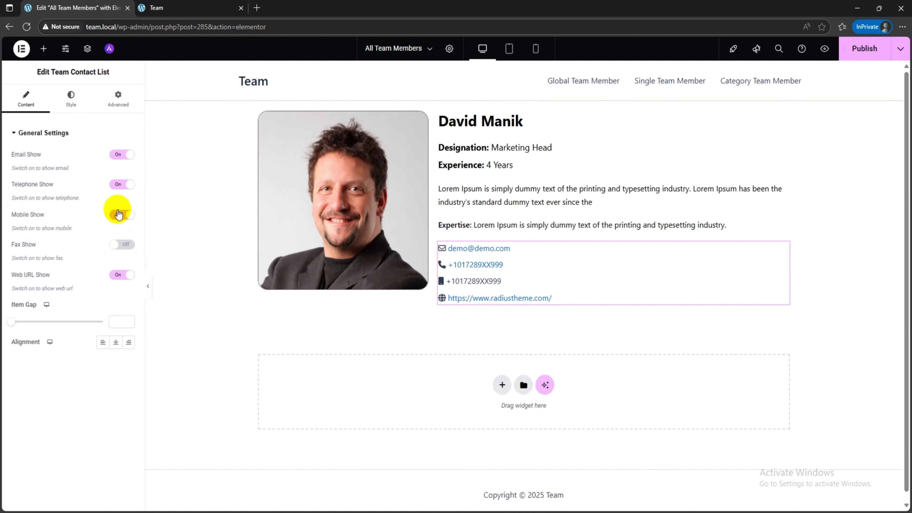
Step: Hide the telephone entry in the contact list and set the item gap to 2
left_click(120, 185)
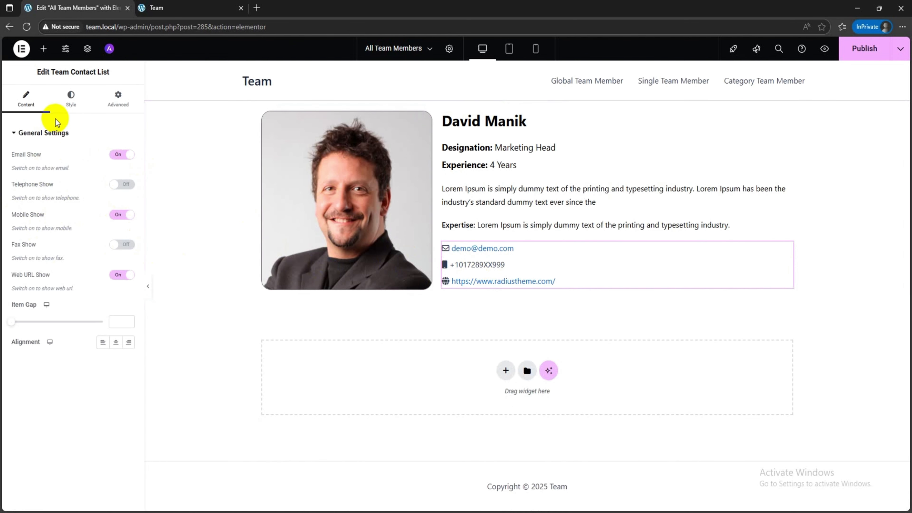
scroll(121, 321, "up", 15)
scroll(121, 321, "down", 12)
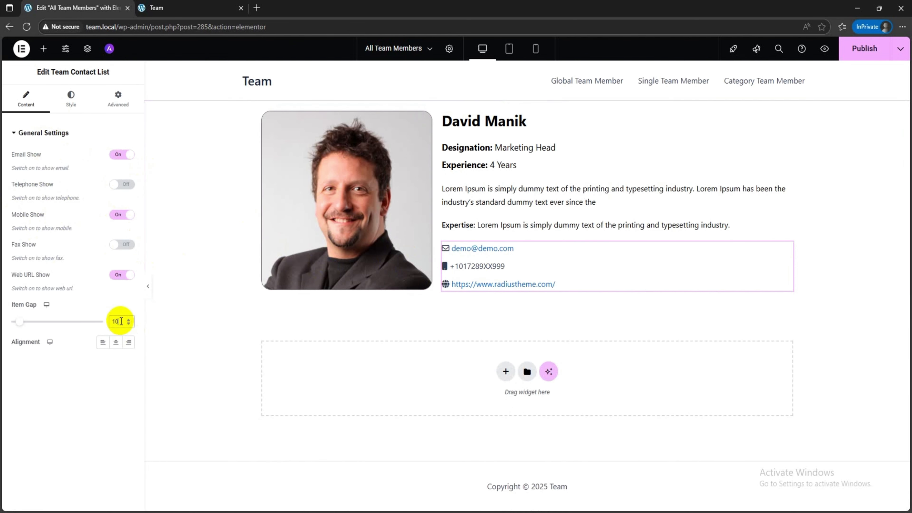
scroll(120, 321, "down", 1)
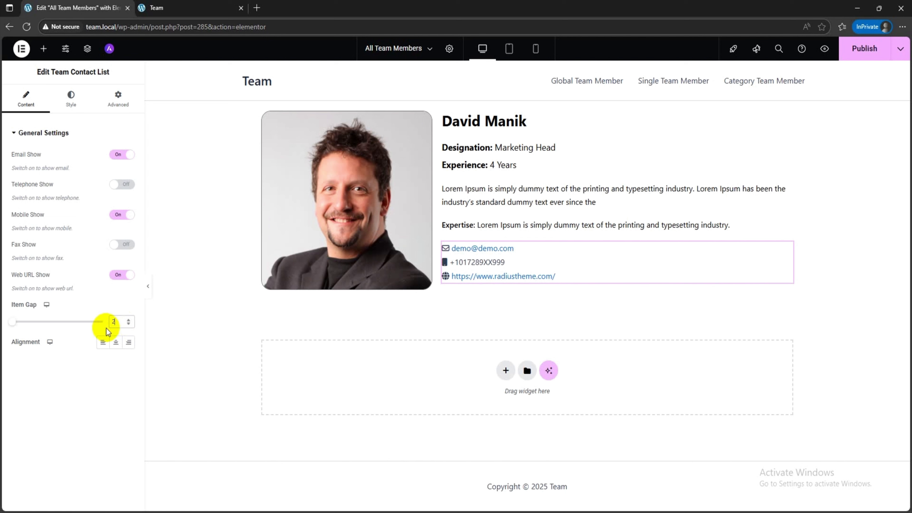
Step: Try centered alignment on the contact list and set it to left alignment
left_click(115, 342)
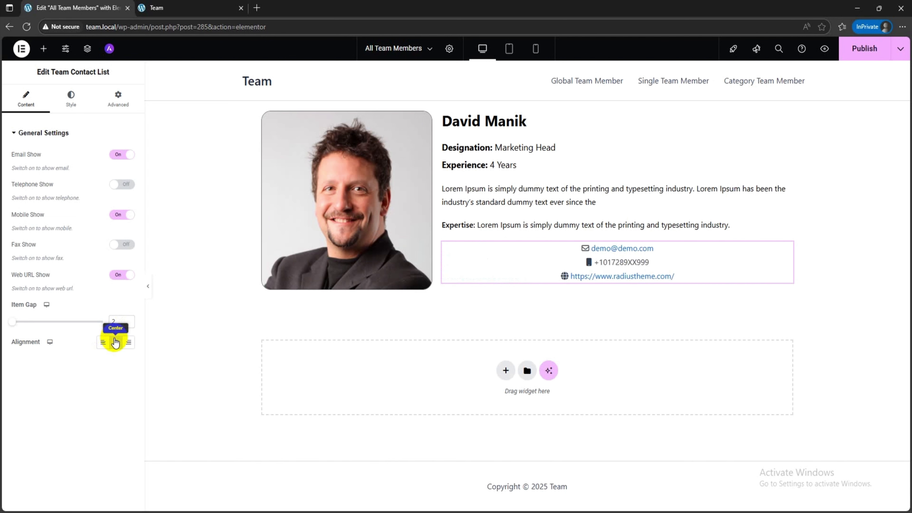
left_click(103, 342)
Step: Try a purple color on the contact list's email icon and restore its default color
left_click(71, 97)
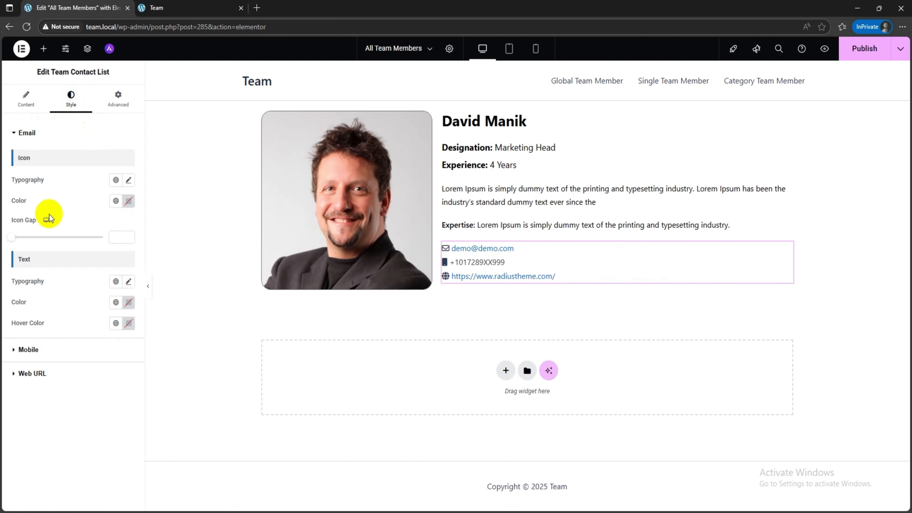
left_click(130, 202)
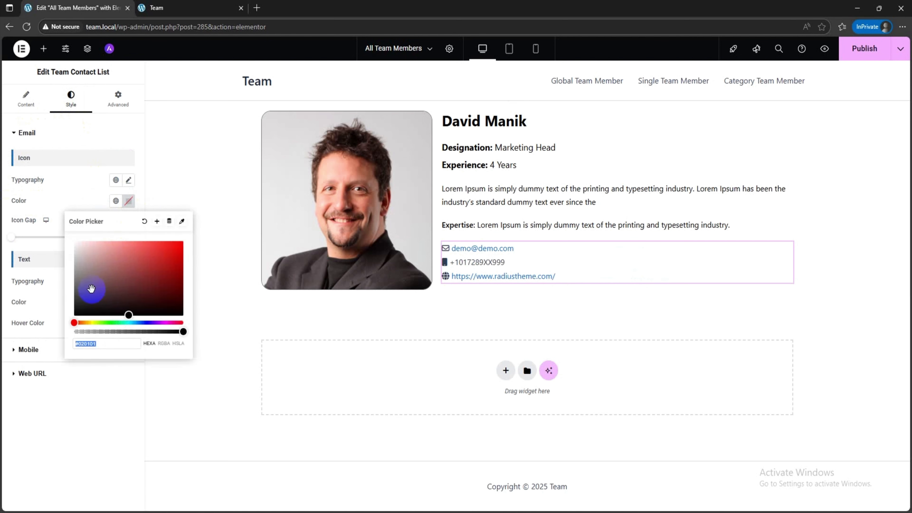
left_click_drag(99, 260, 151, 236)
left_click(149, 322)
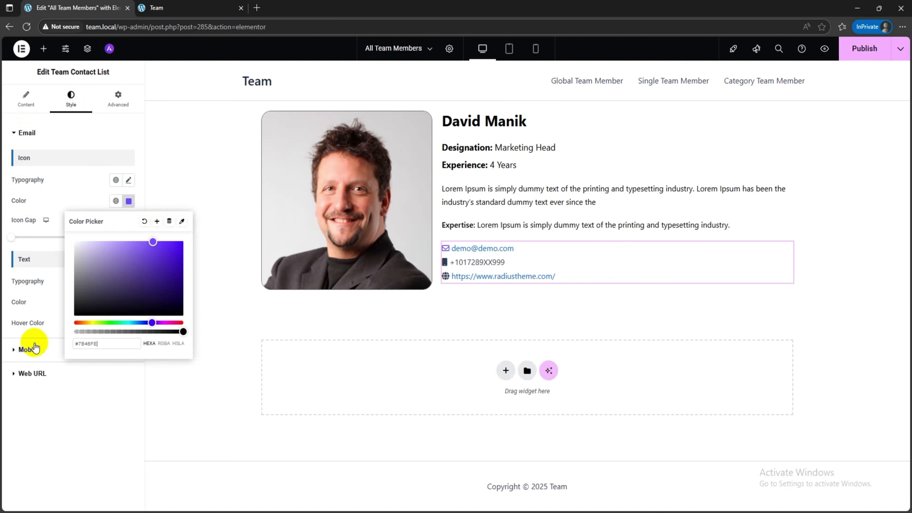
left_click(85, 204)
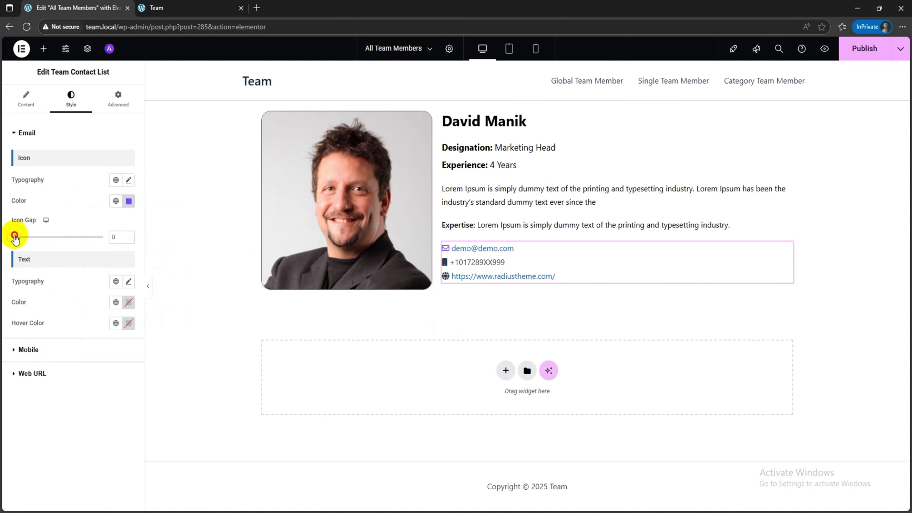
left_click(128, 201)
left_click(141, 229)
left_click(87, 211)
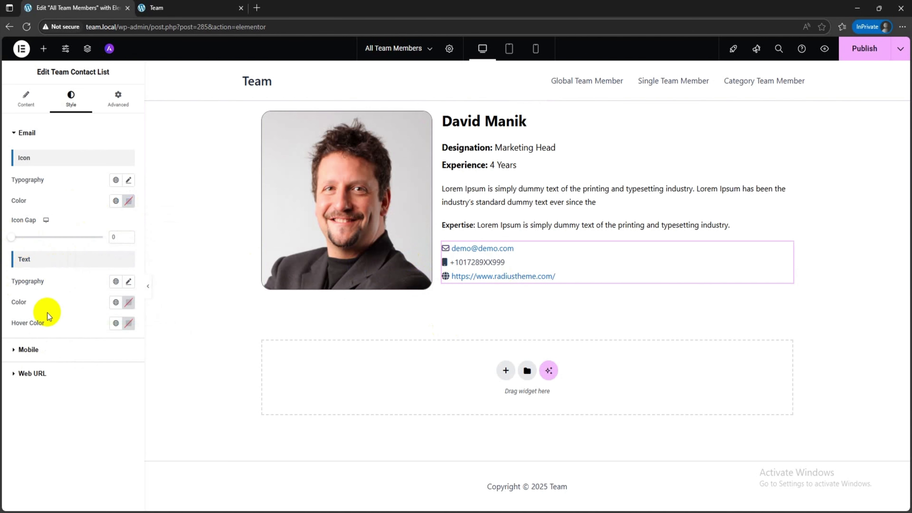
left_click(50, 349)
left_click(128, 224)
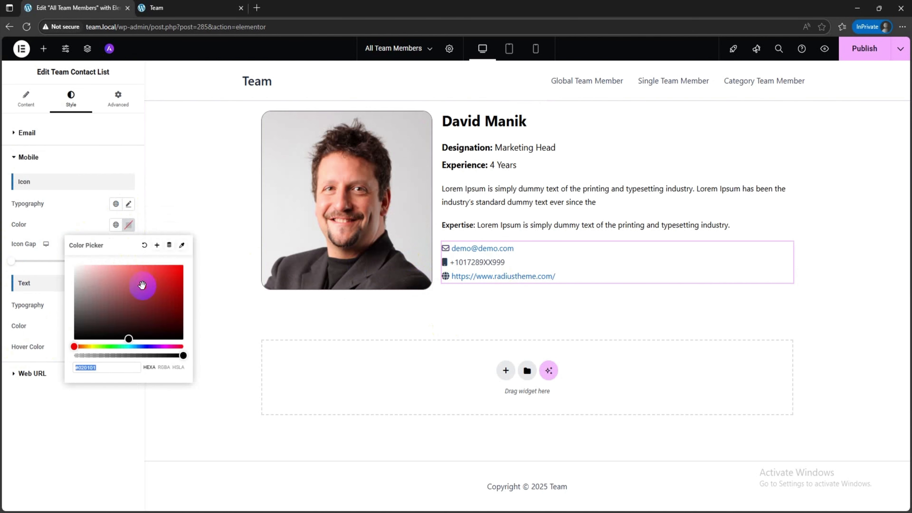
left_click(145, 245)
left_click(56, 289)
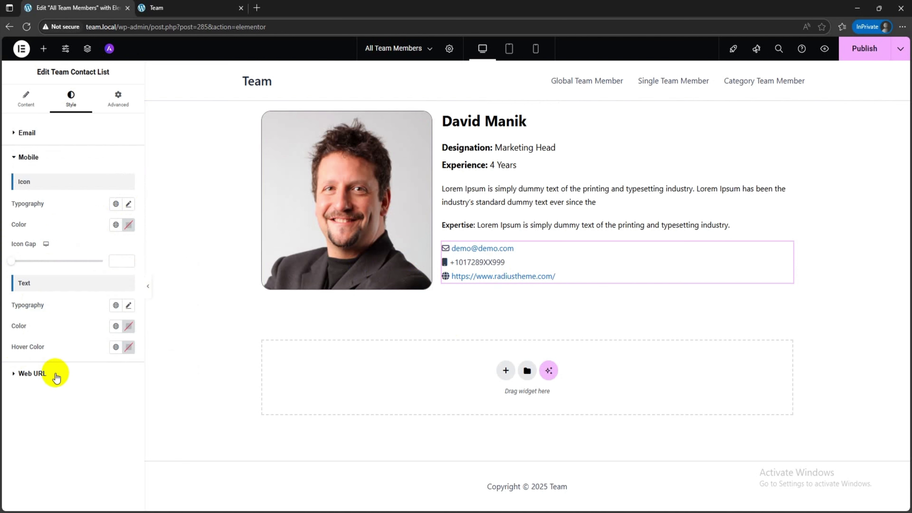
Step: Place the Team Skill widget below the contact list and show its heading with the text "Skill"
left_click(44, 48)
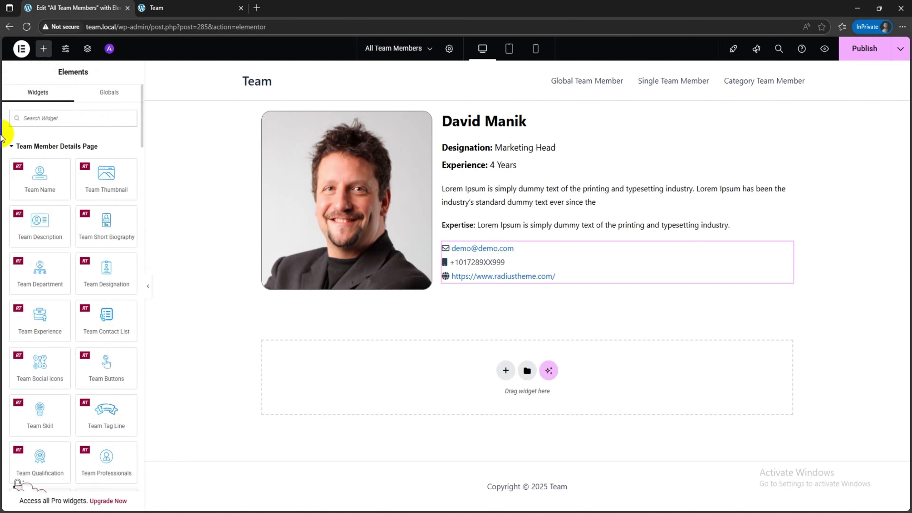
scroll(74, 317, "down", 4)
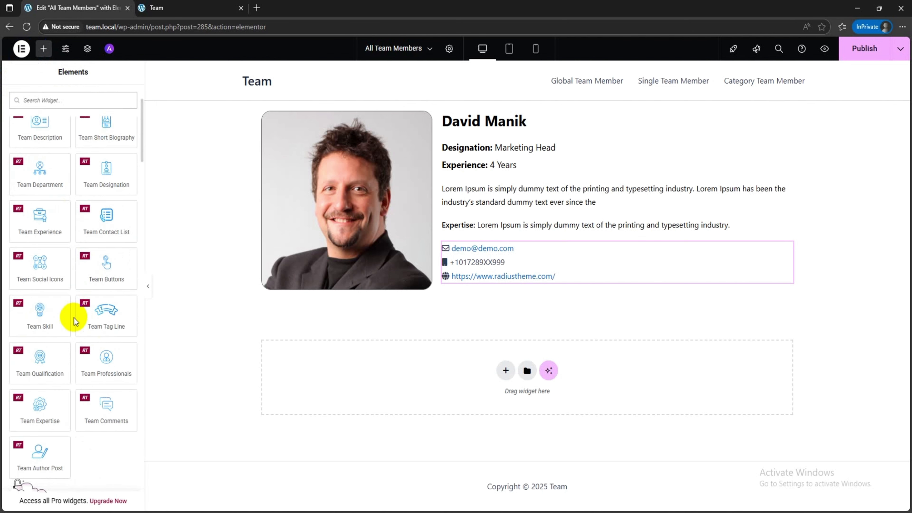
left_click_drag(66, 258, 491, 286)
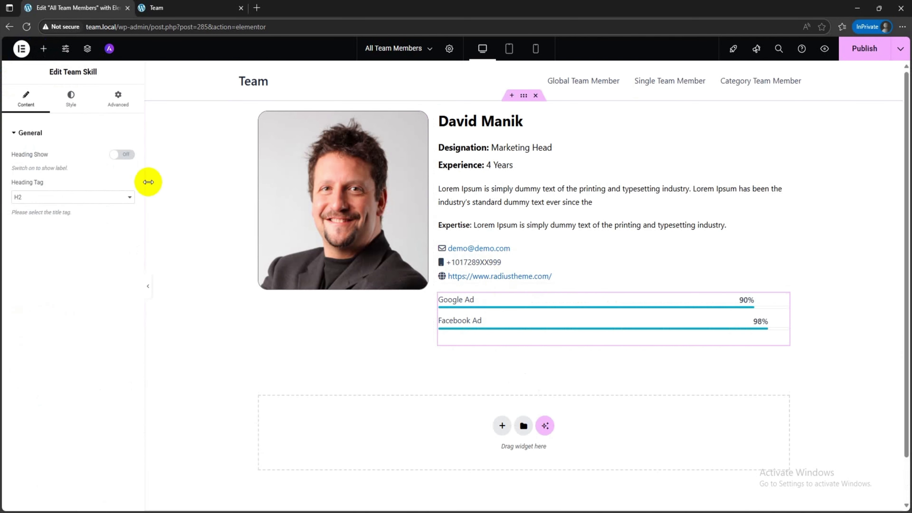
left_click(115, 160)
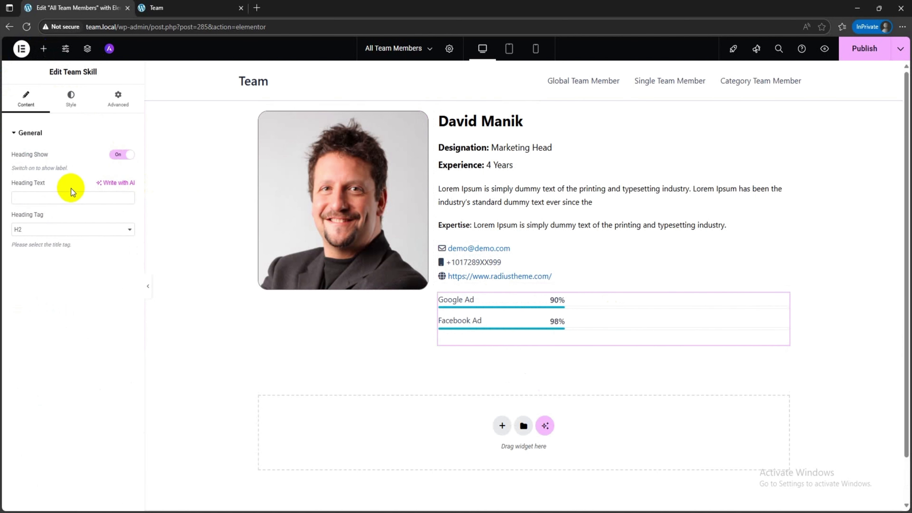
left_click(38, 200)
type("Skill")
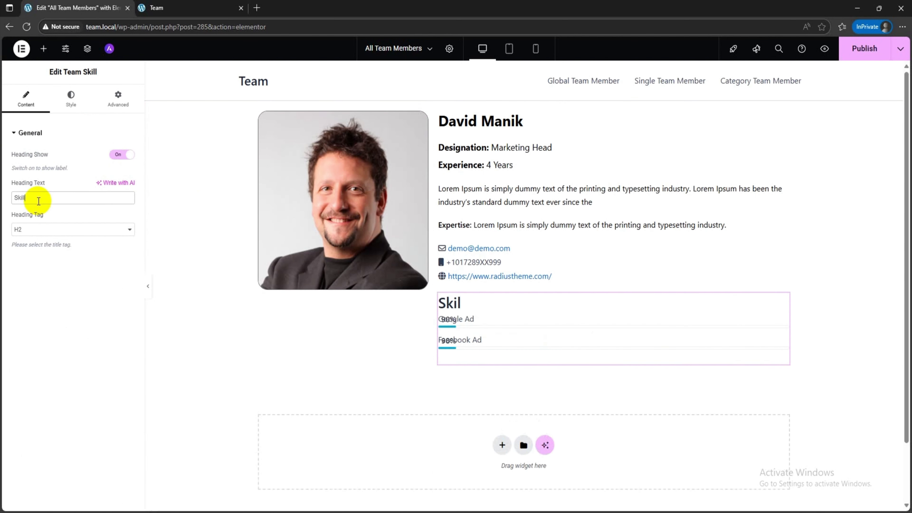
Step: Set the Team Skill heading's typography to size 18 px and weight 700 (Bold)
left_click(71, 100)
left_click(128, 155)
left_click(113, 237)
type("18")
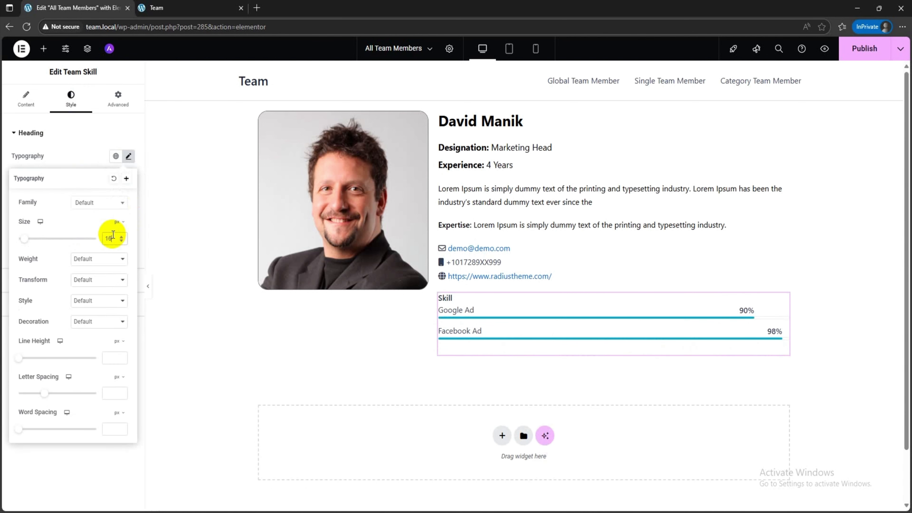
left_click(115, 258)
left_click(93, 345)
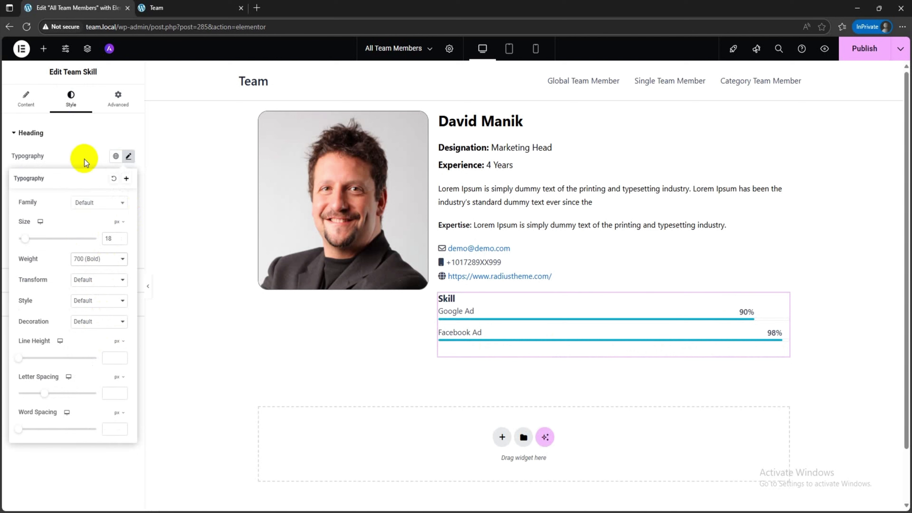
left_click(85, 143)
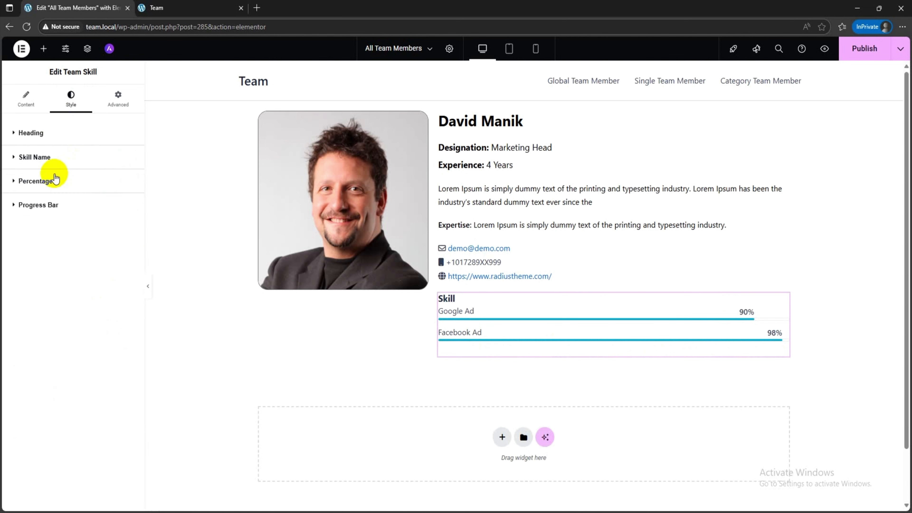
Step: Set the skill name color to black (#000000)
left_click(41, 162)
left_click(128, 201)
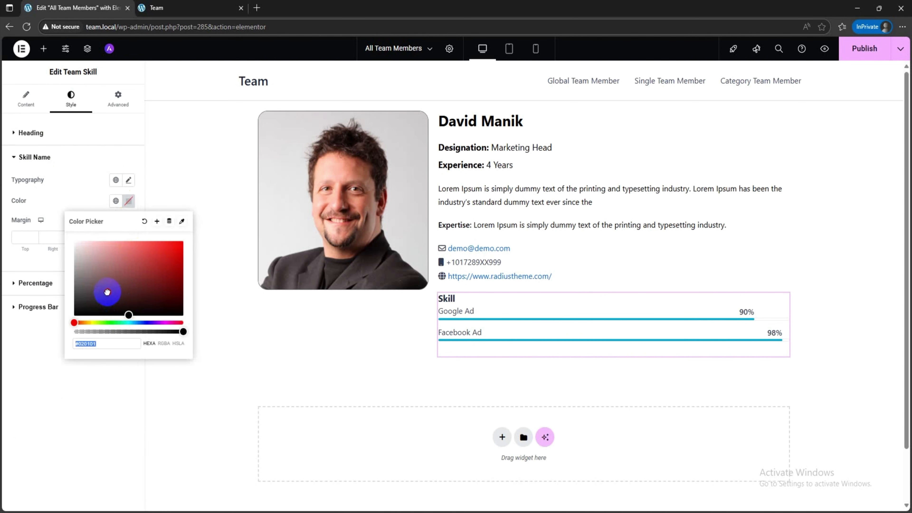
left_click(27, 356)
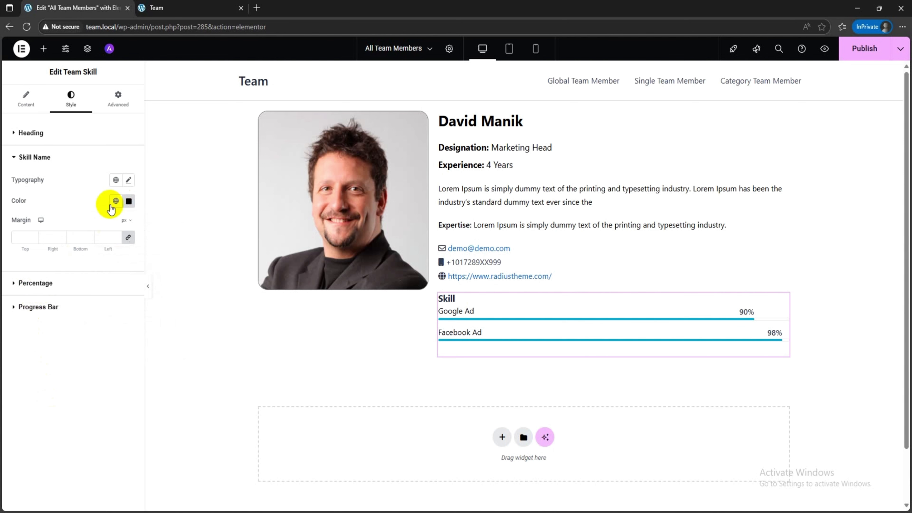
Step: Set the color of the skill percentages to red
left_click(40, 283)
left_click(127, 224)
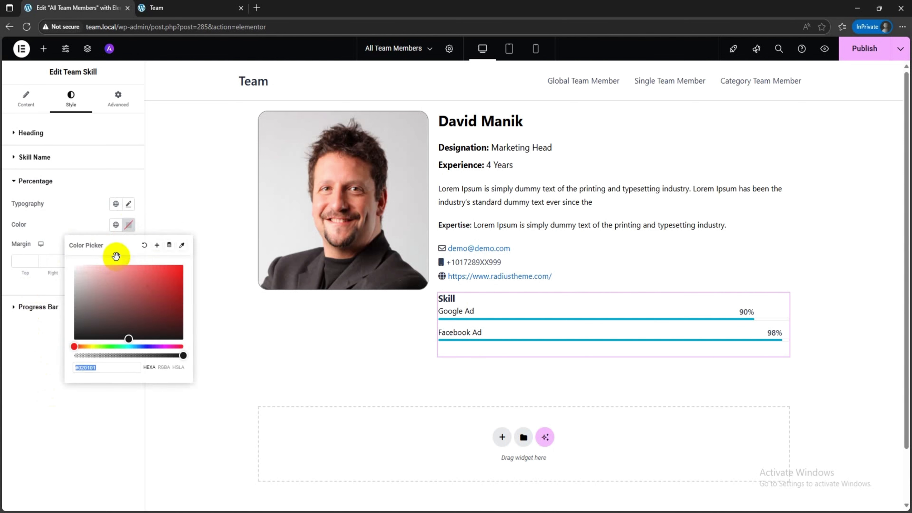
left_click_drag(30, 379, 196, 271)
left_click(16, 340)
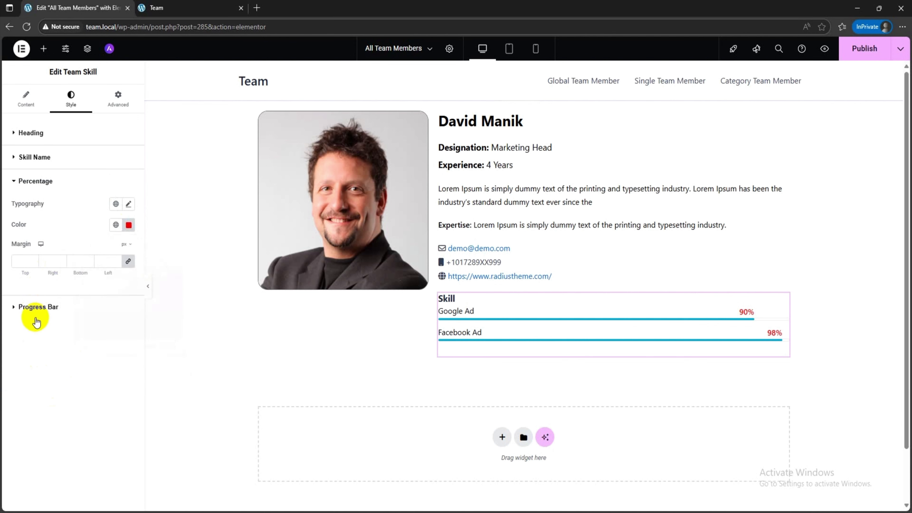
Step: Set the skill progress bar's fill color to red (#FF0000)
left_click(37, 307)
left_click(128, 227)
left_click(172, 273)
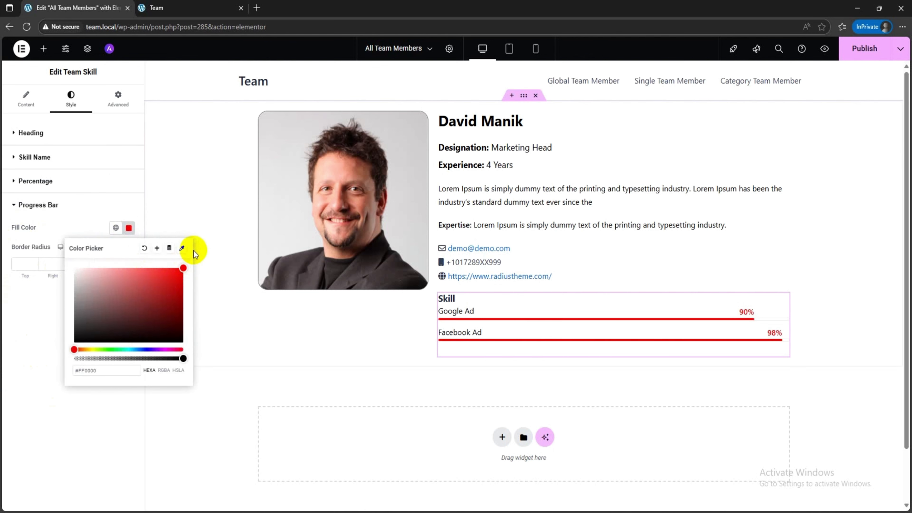
left_click(19, 265)
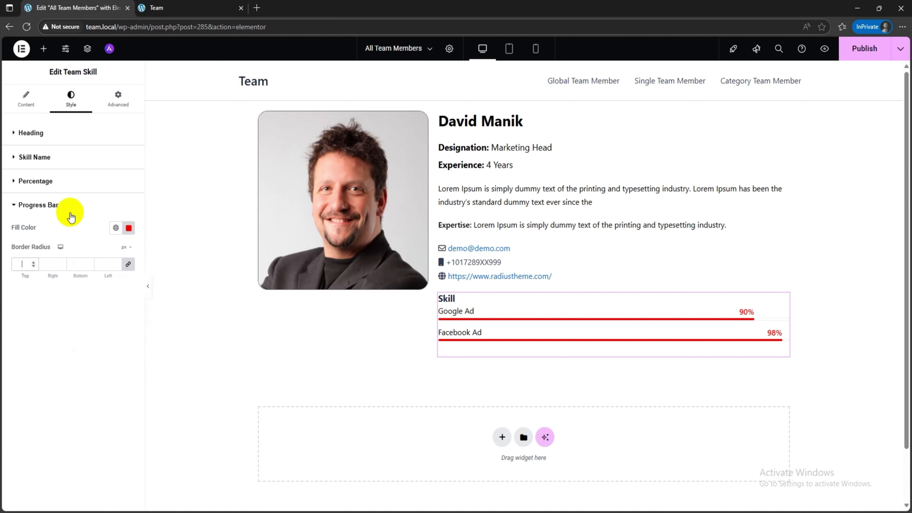
Step: Place the Team Social Icons widget below the skill bars
left_click(43, 48)
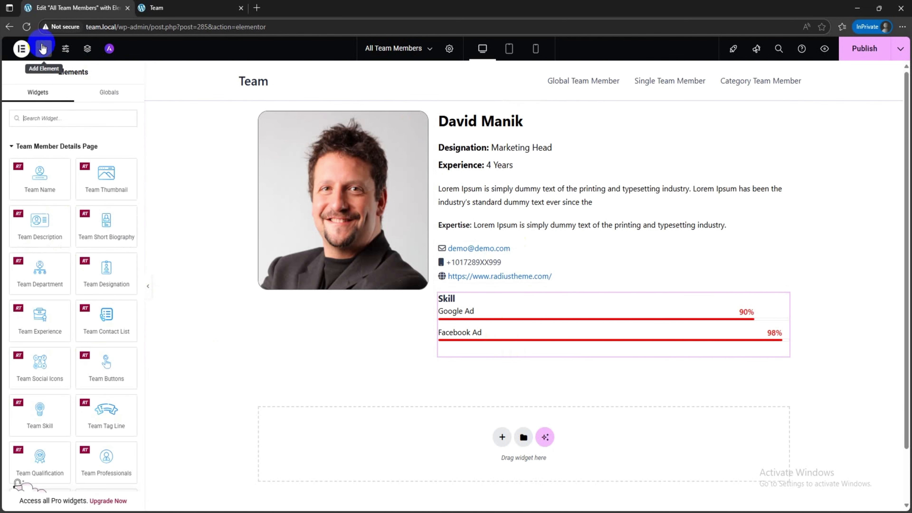
scroll(472, 249, "down", 2)
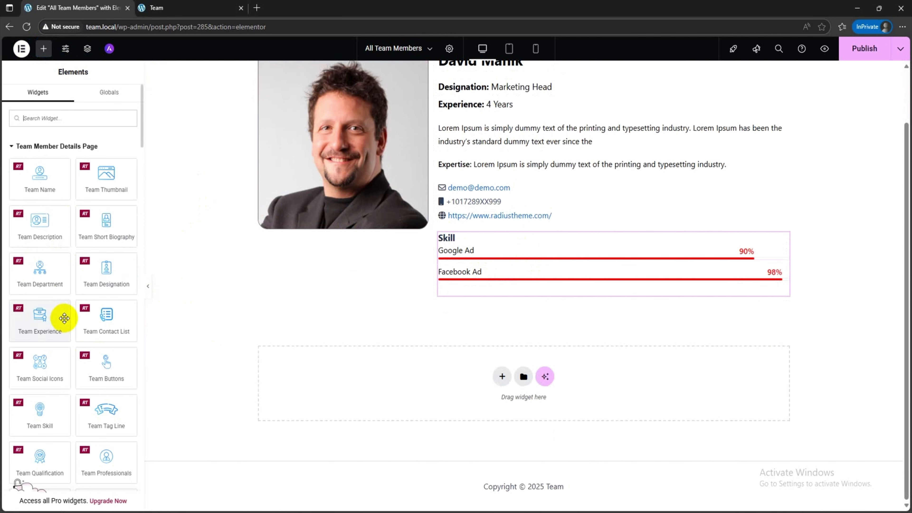
scroll(63, 318, "down", 3)
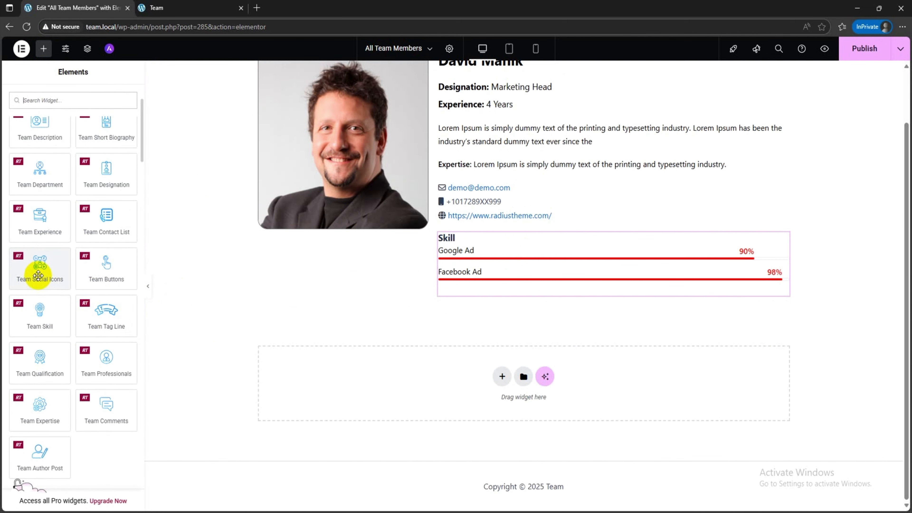
left_click_drag(38, 275, 469, 277)
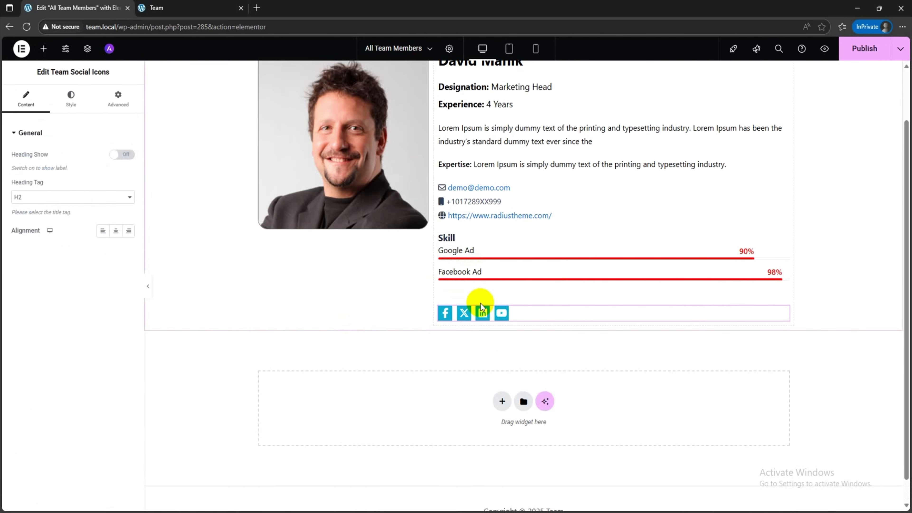
Step: Give the Team Skill widget a bottom margin of -20 px, keeping the other sides at 0
left_click(466, 289)
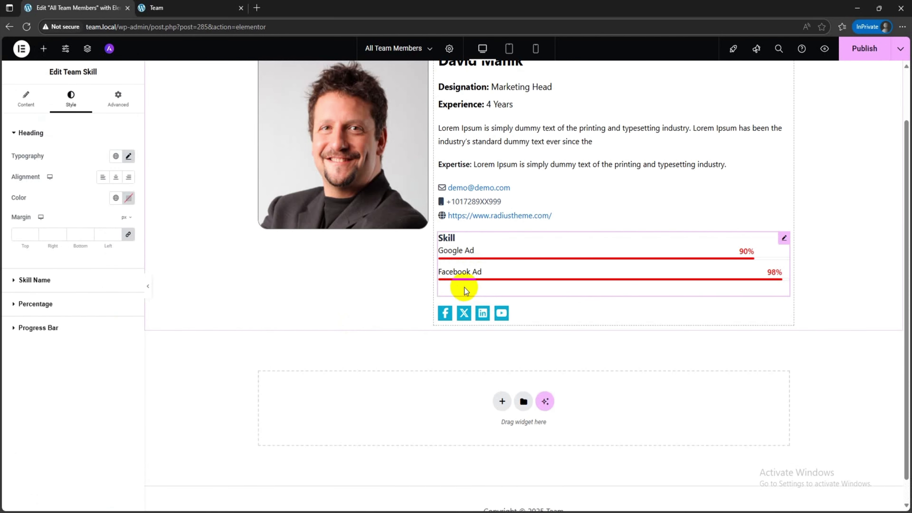
left_click(118, 97)
left_click(75, 168)
type("0")
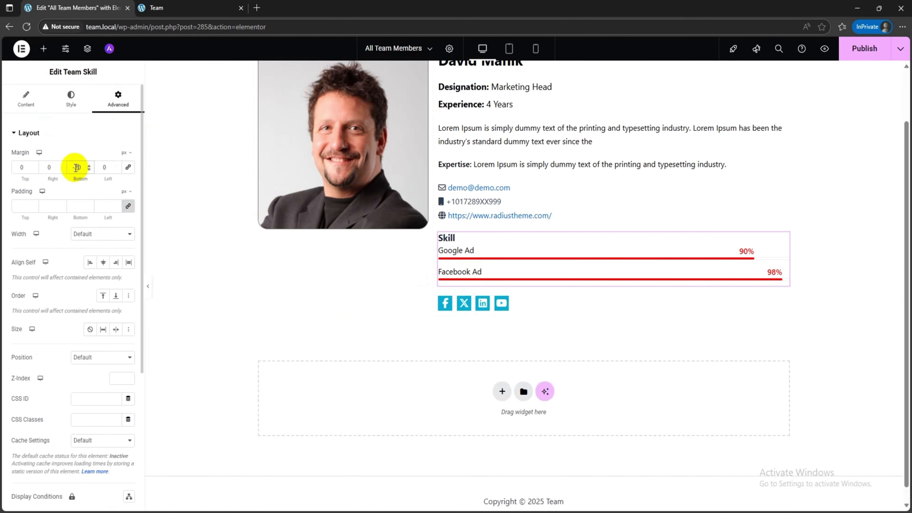
Step: Show the Team Social Icons widget's heading with the text "Social Media:"
left_click(473, 305)
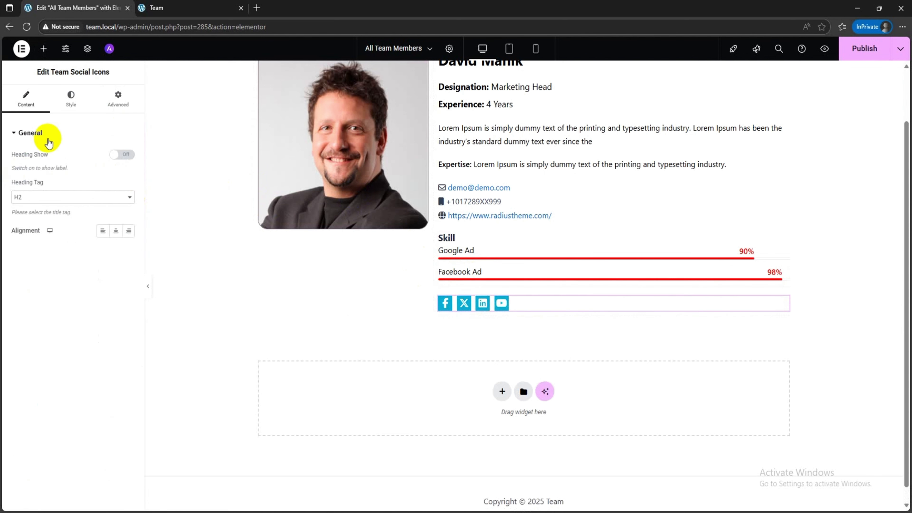
left_click(44, 196)
left_click(57, 127)
left_click(114, 155)
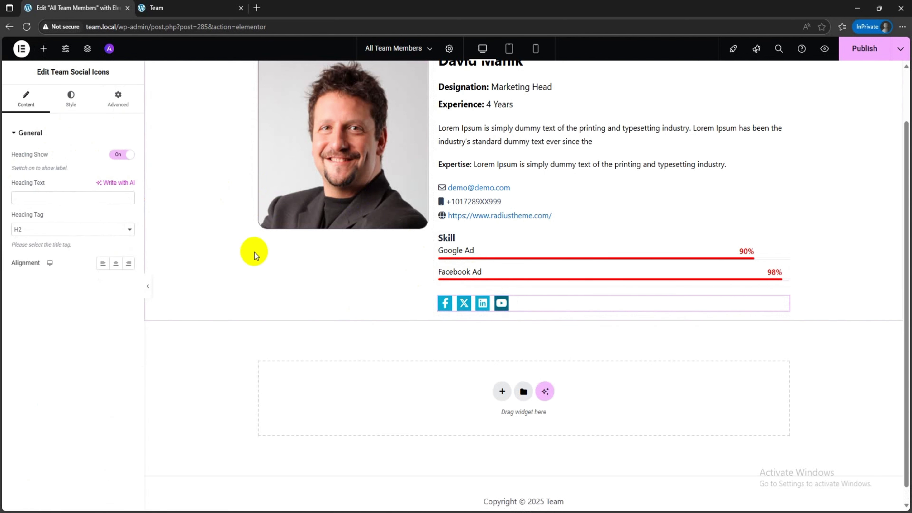
left_click(28, 198)
type("So")
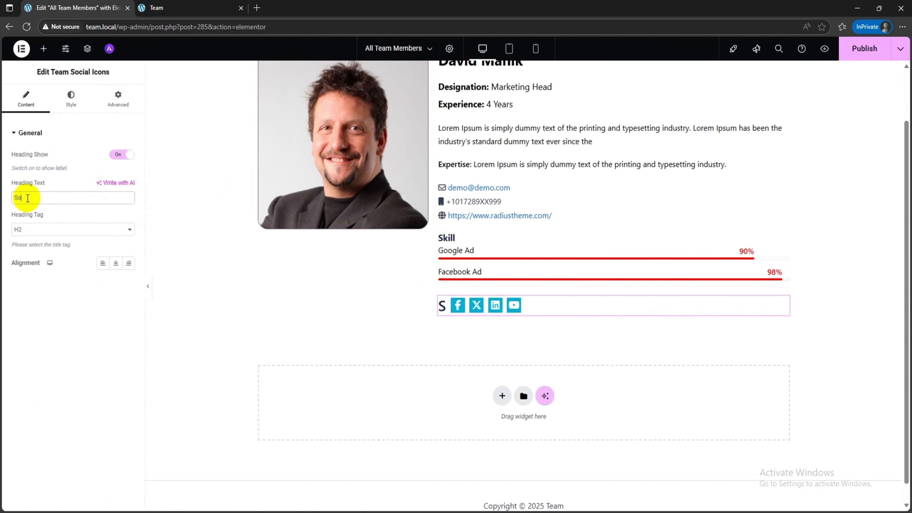
type("cial Media:")
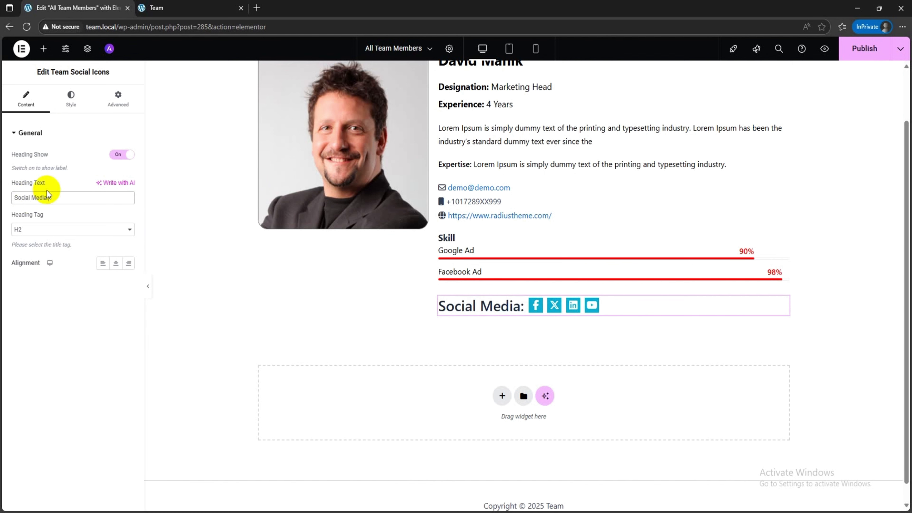
Step: Set the Team Social Icons heading's font size to 18 px and choose a font weight for it
left_click(72, 100)
left_click(128, 156)
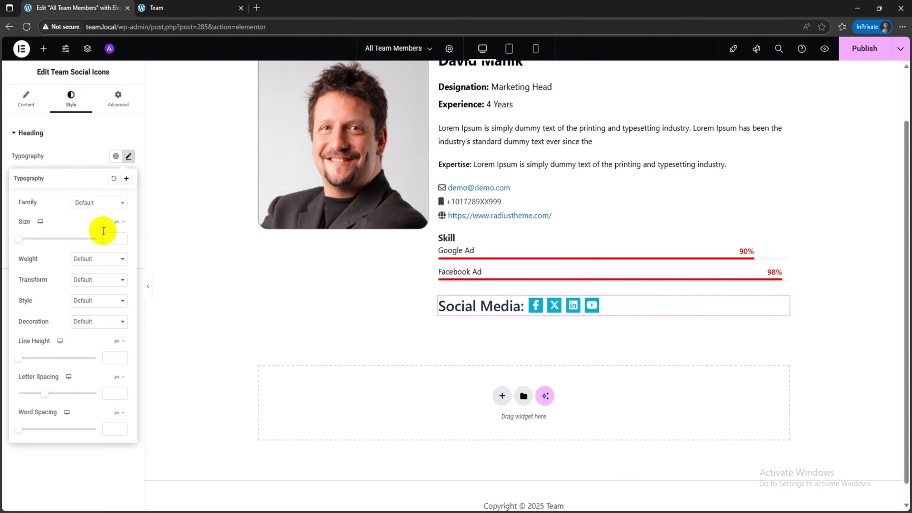
type("18")
left_click(96, 259)
left_click(90, 346)
left_click(128, 156)
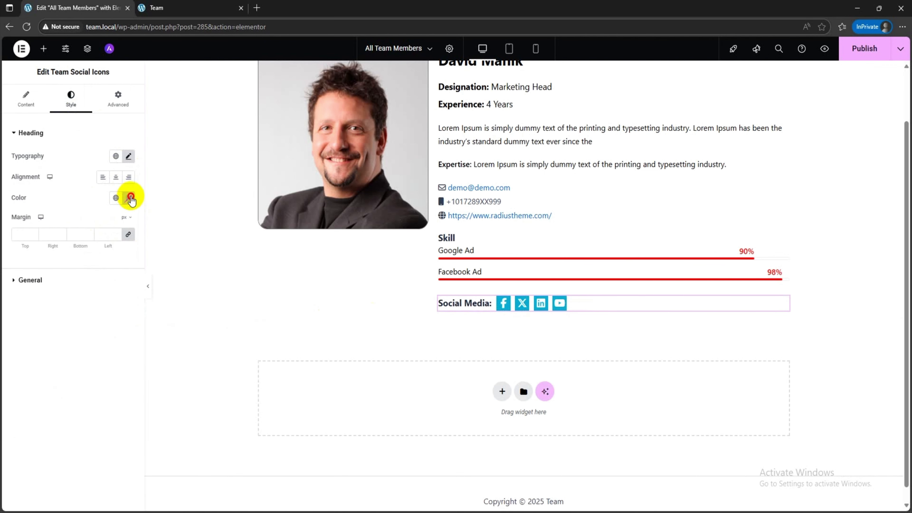
Step: Set the color of the "Social Media:" heading to black
left_click(129, 198)
left_click_drag(105, 284, 96, 296)
left_click(71, 399)
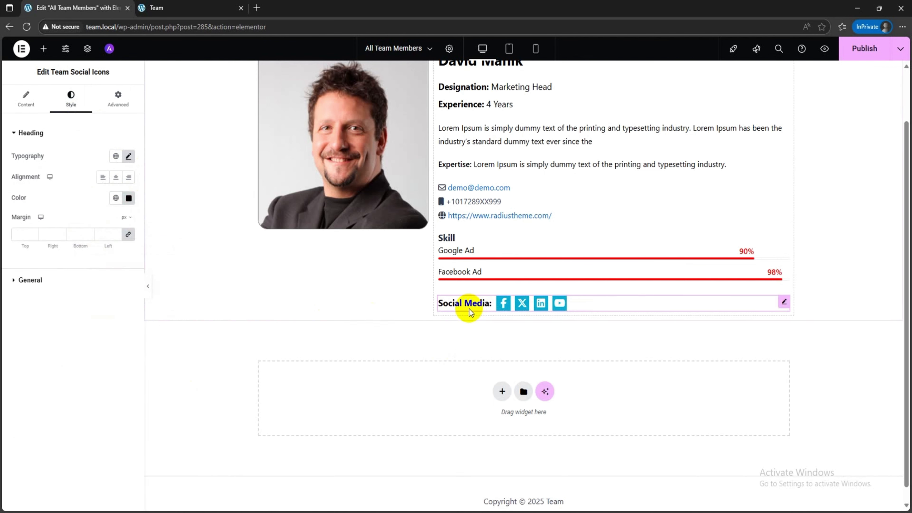
Step: Set the social icons' normal color to black in their general style settings
left_click(46, 281)
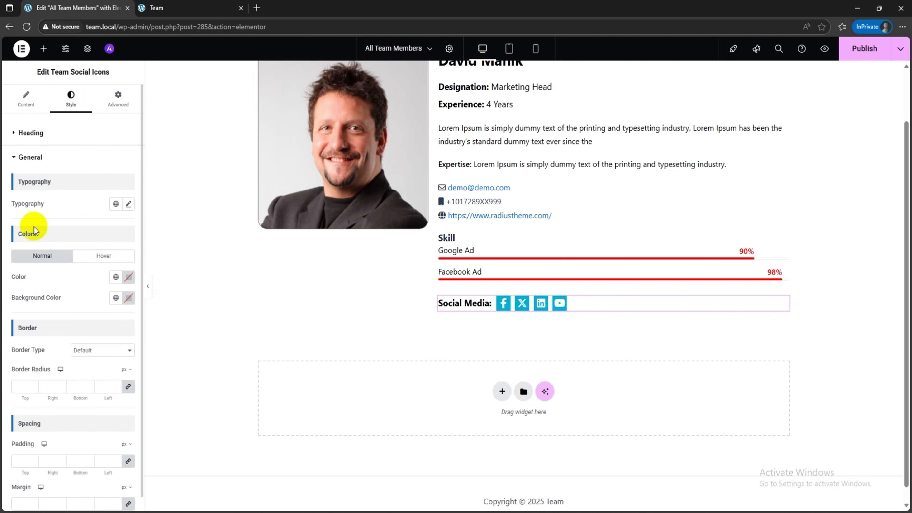
left_click(129, 277)
left_click_drag(169, 313, 84, 389)
left_click(92, 282)
Step: Give the social icons a red background (#F70000) and a white icon color (#FFFFFF)
left_click(128, 298)
left_click_drag(148, 363, 208, 334)
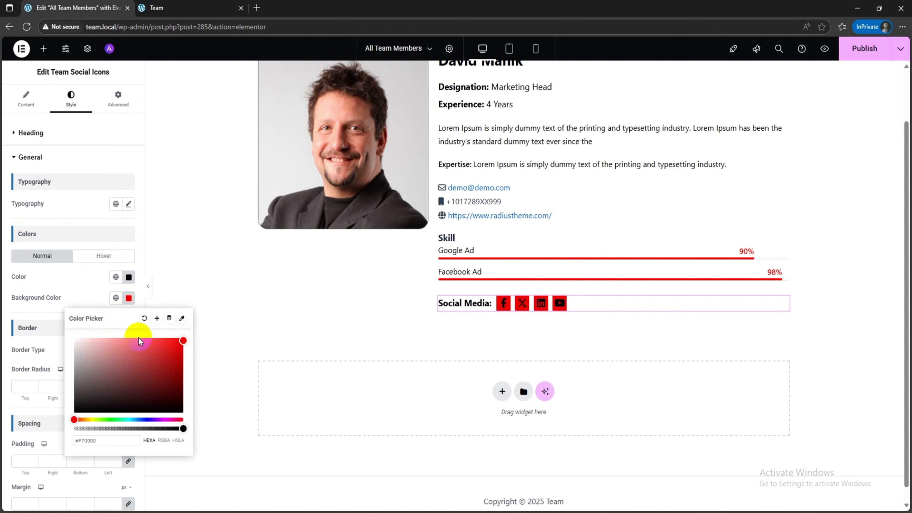
left_click(129, 277)
left_click_drag(136, 345, 55, 276)
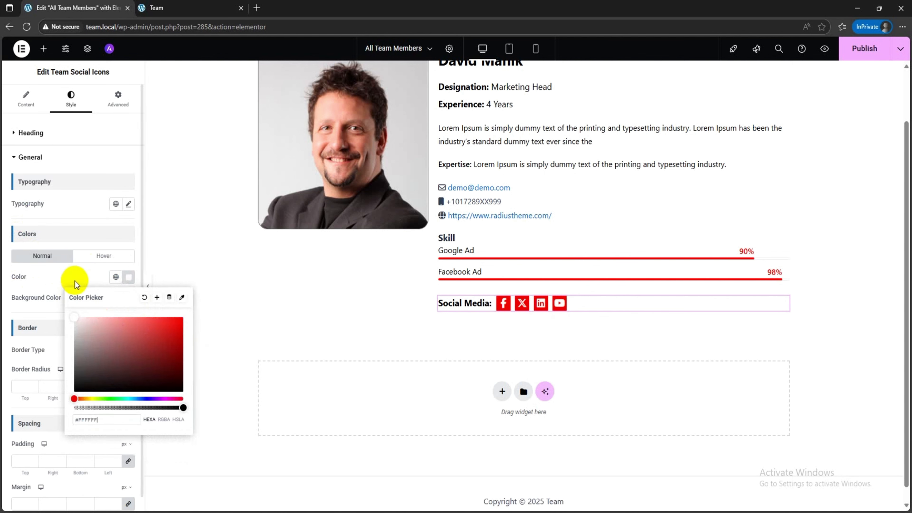
left_click(40, 289)
Step: Set the social icons' border radius to 50 px and their padding to 16 px on all sides
left_click(29, 384)
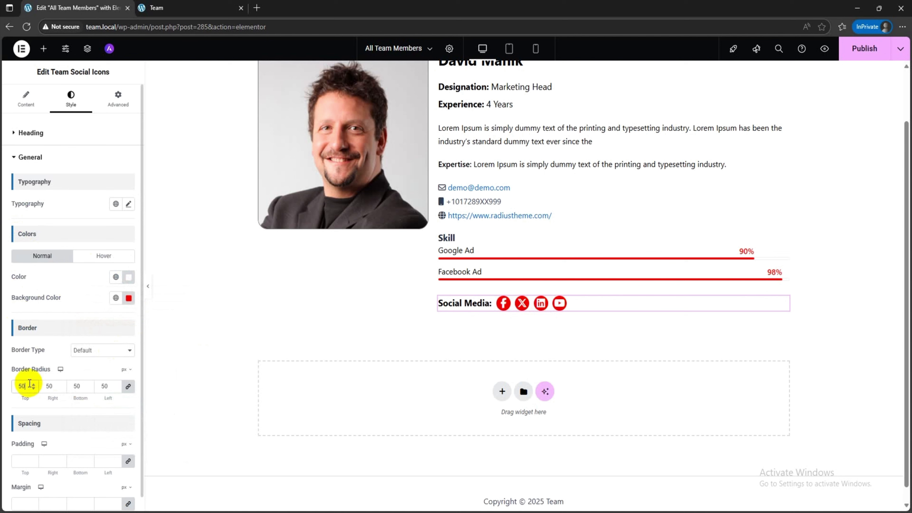
scroll(25, 373, "down", 1)
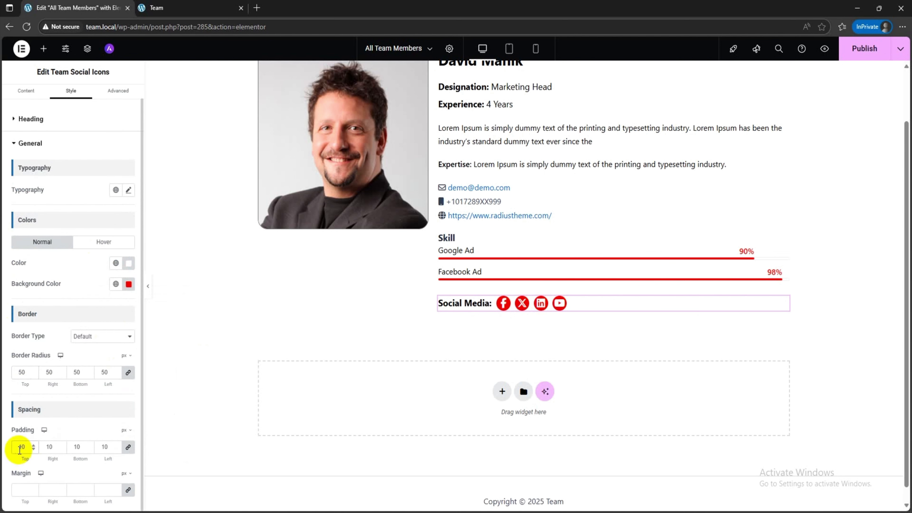
key("Down")
key("Down")
key("Down")
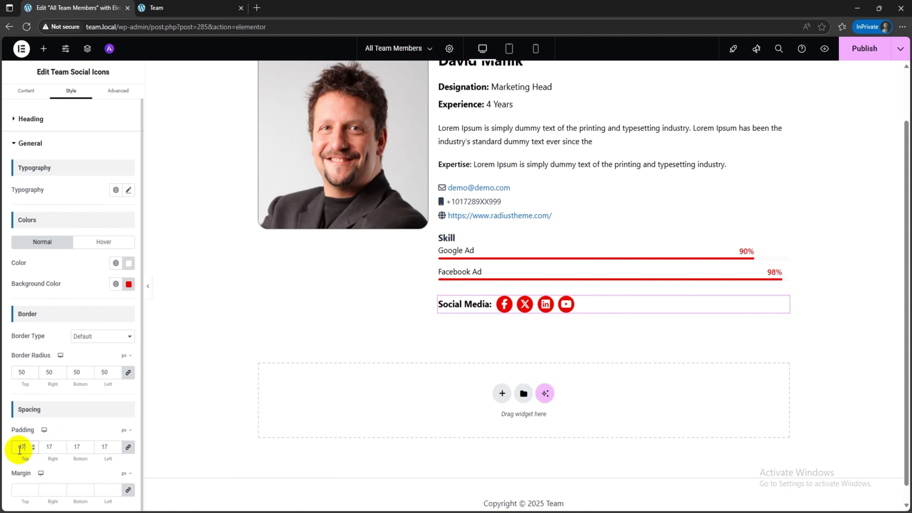
key("Down")
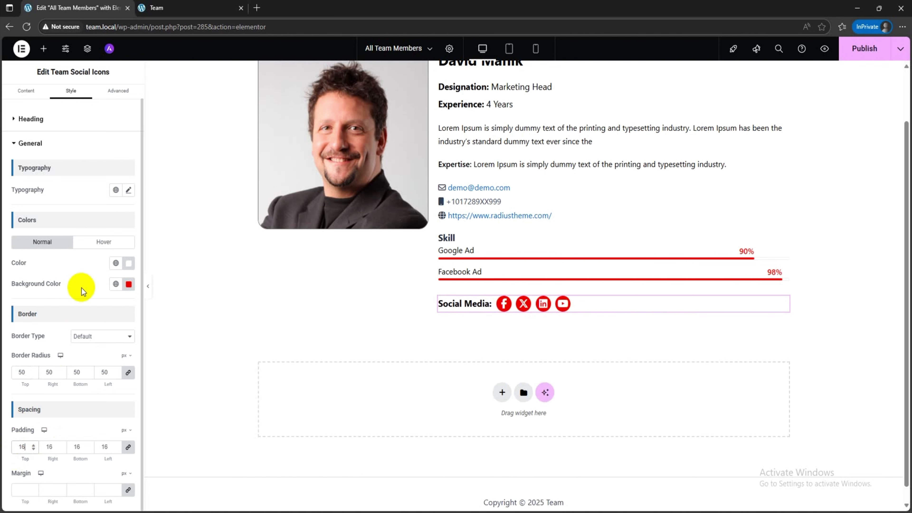
Step: Give the member details container a left margin of 20 px with the other sides at 0, and publish the template
scroll(487, 243, "up", 2)
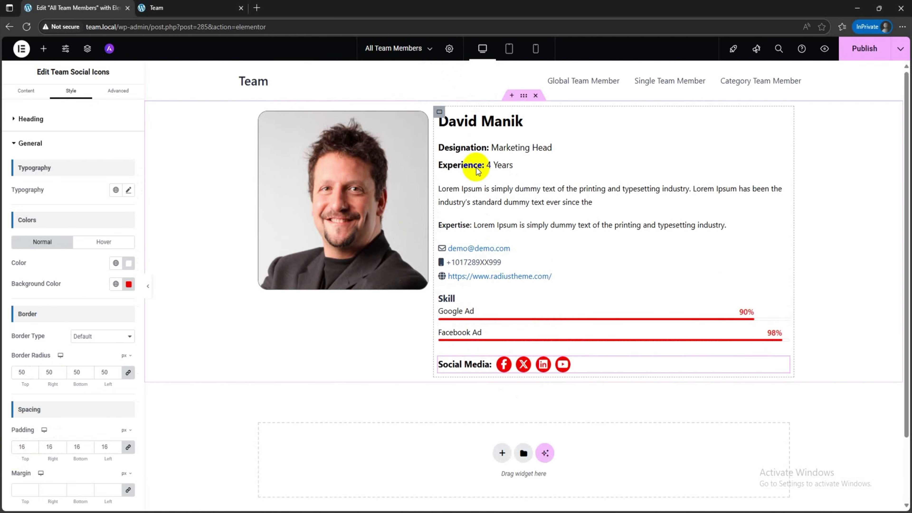
left_click(439, 112)
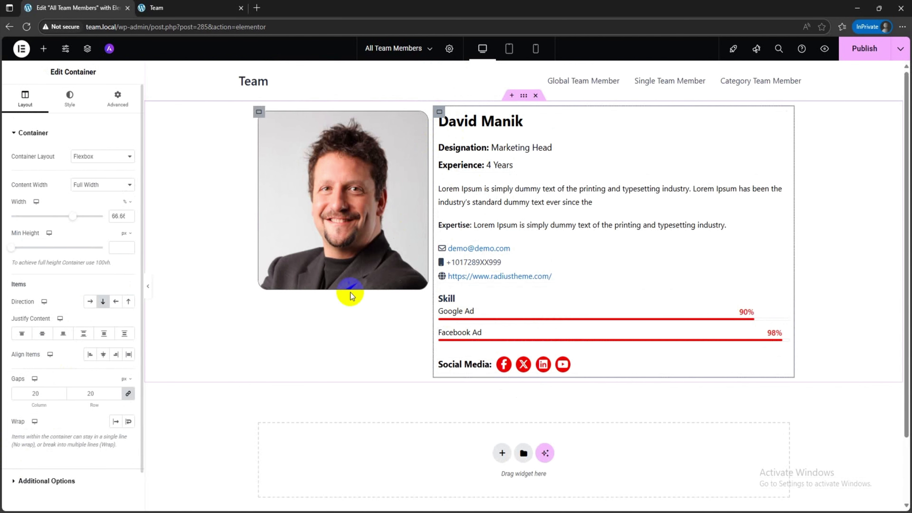
left_click(115, 96)
left_click(128, 167)
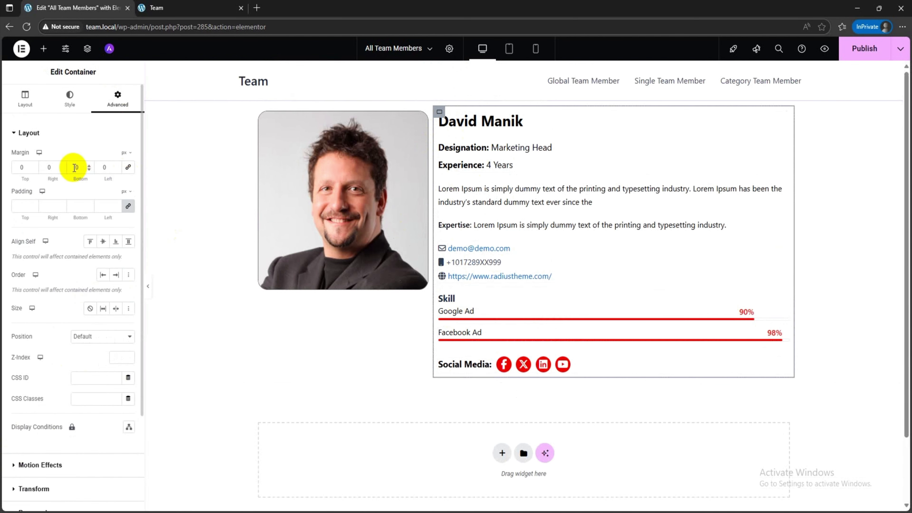
type("3")
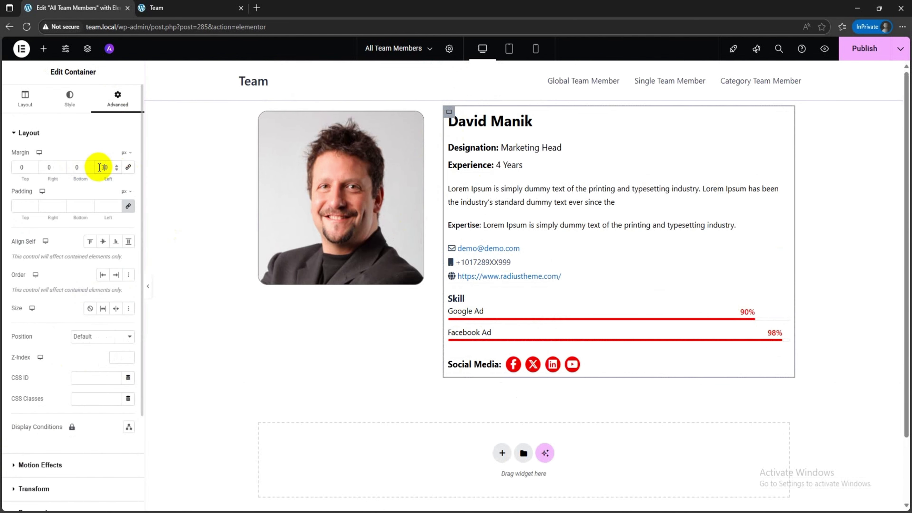
key("BackSpace")
type("2")
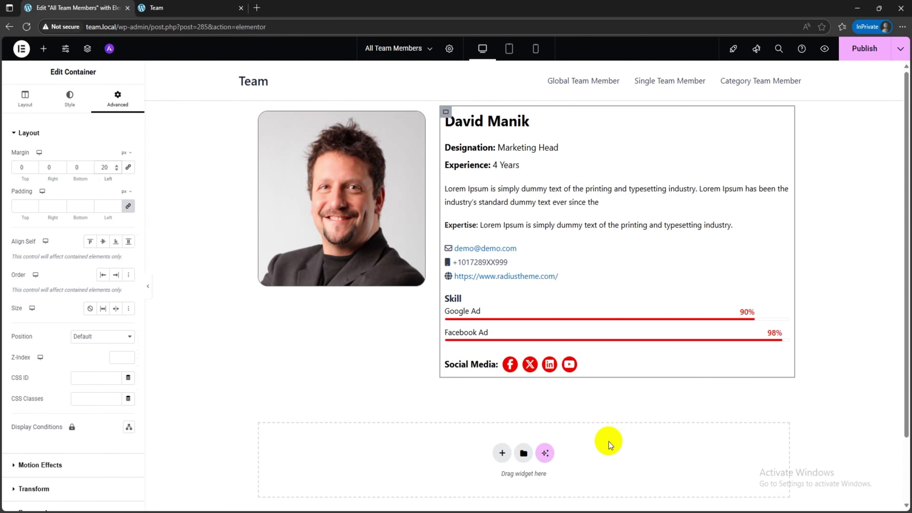
left_click(859, 60)
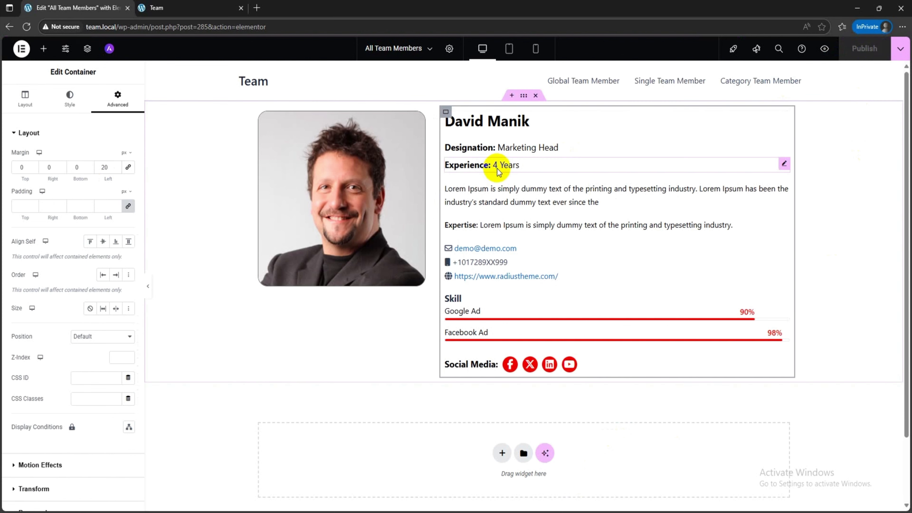
Step: Reload the Global Team Member page and open the first member's profile in a new tab to check the template
left_click(158, 8)
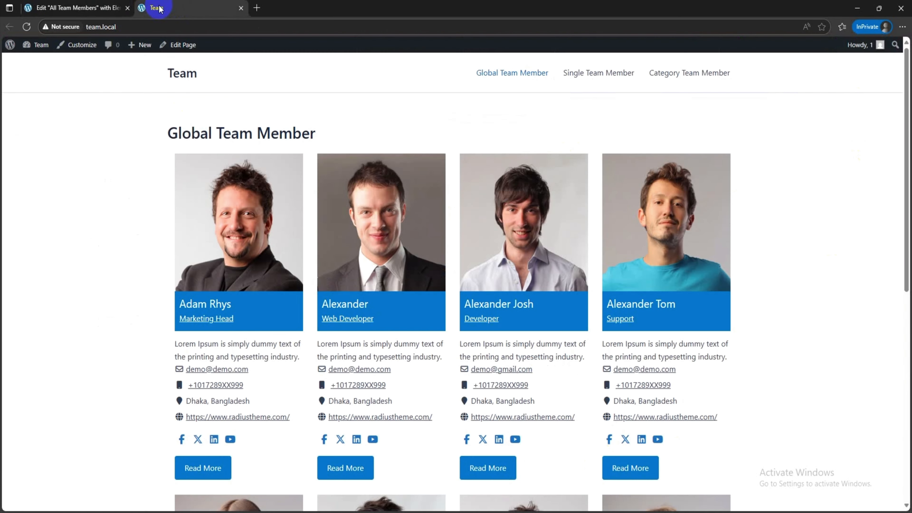
left_click(27, 27)
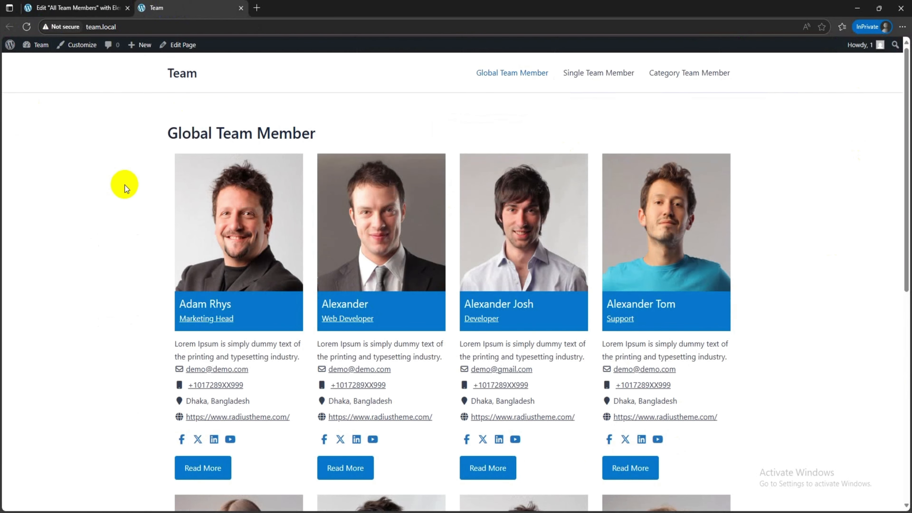
right_click(226, 187)
left_click(257, 197)
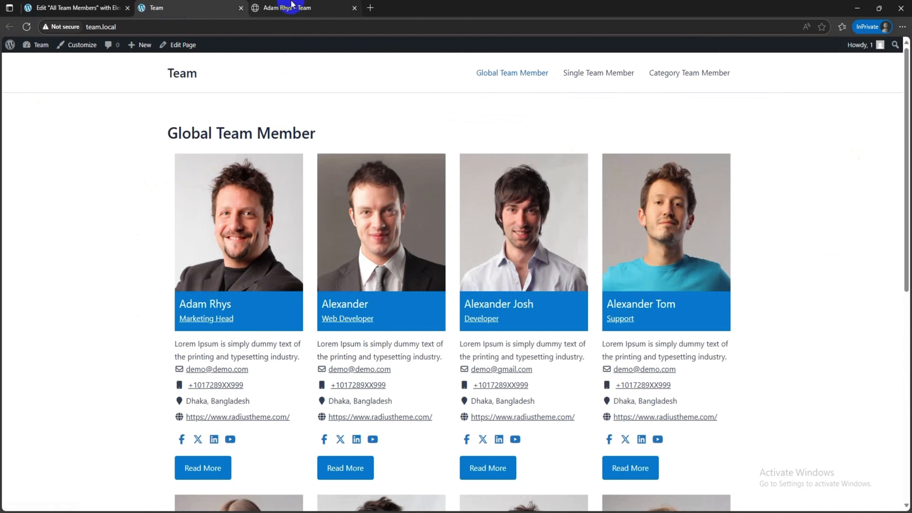
left_click(291, 8)
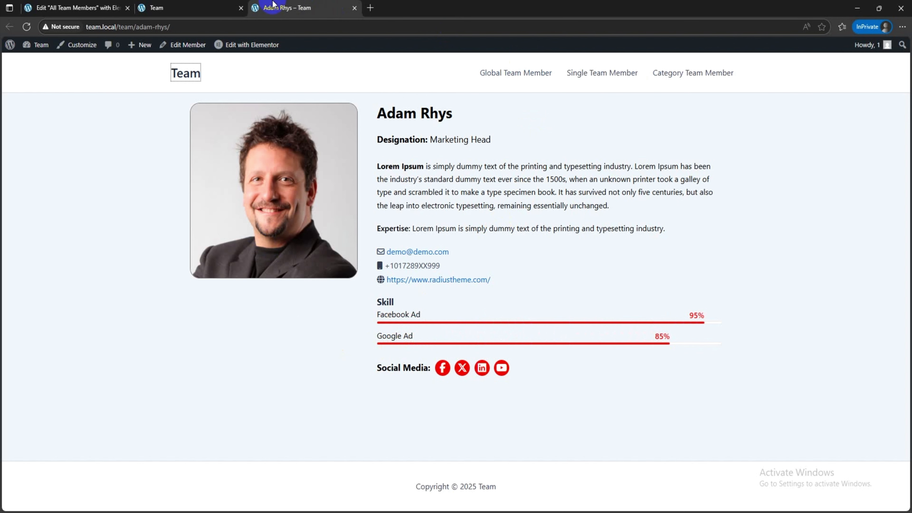
Step: Open the second and third team members' profiles in new tabs to check that the template applies to them
left_click(197, 5)
right_click(410, 216)
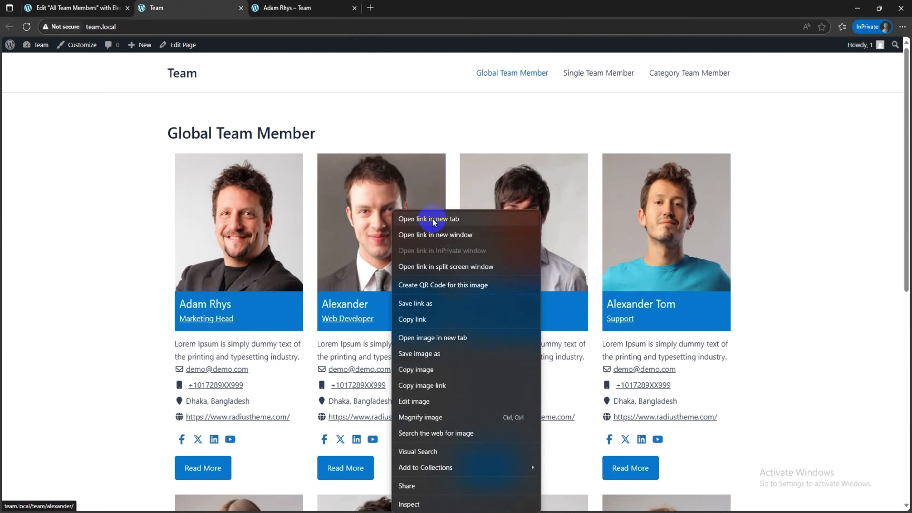
left_click(405, 161)
left_click(411, 5)
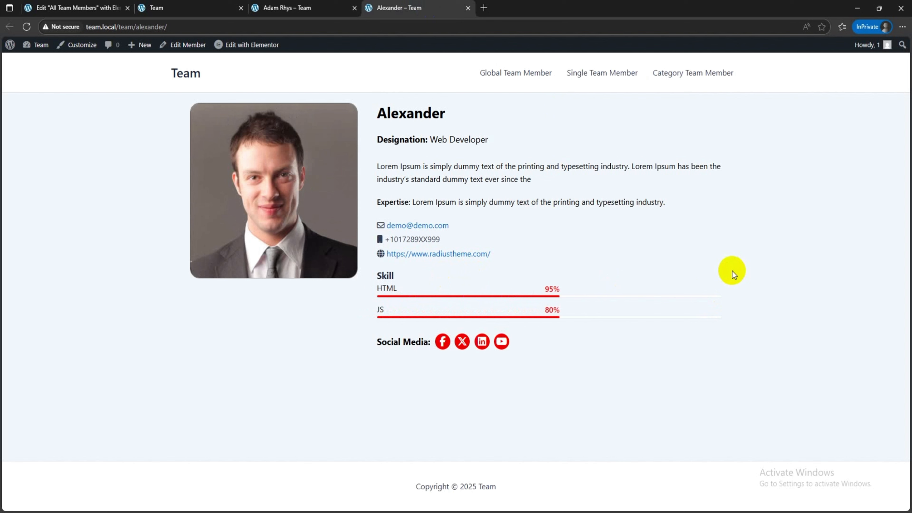
left_click(176, 7)
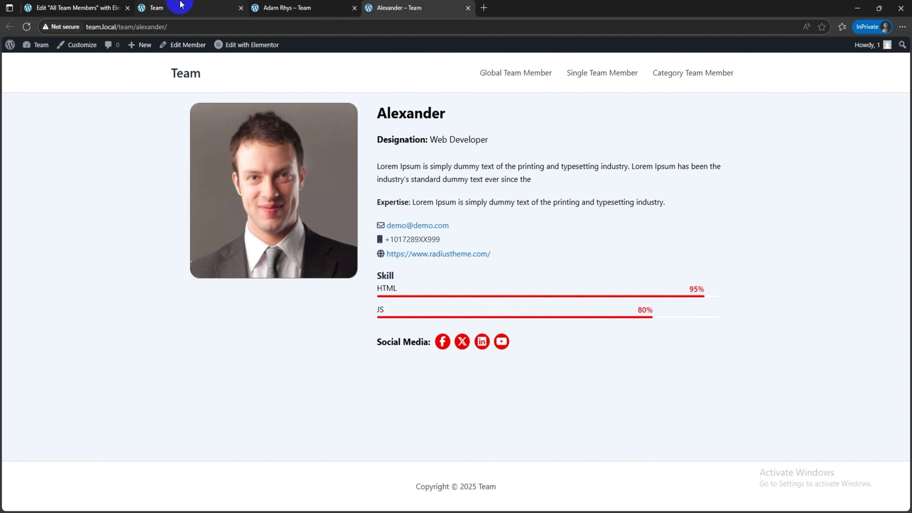
right_click(524, 211)
left_click(550, 217)
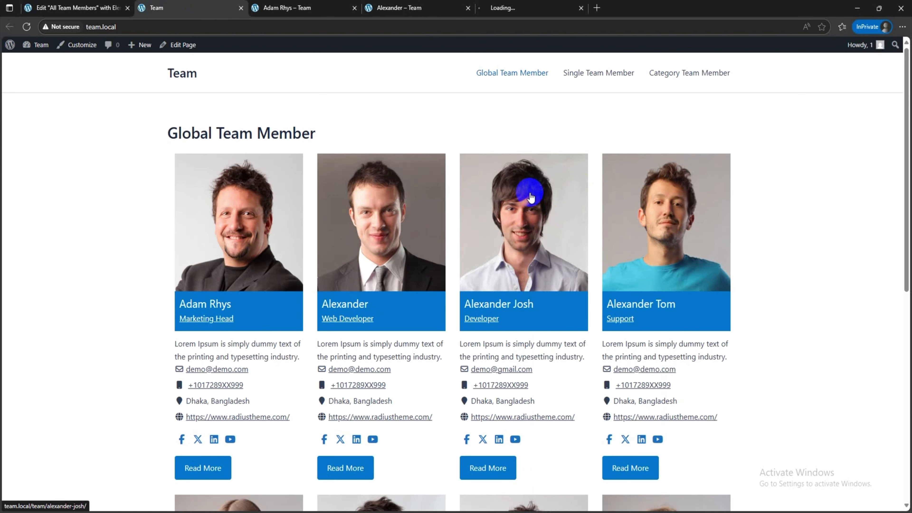
left_click(521, 7)
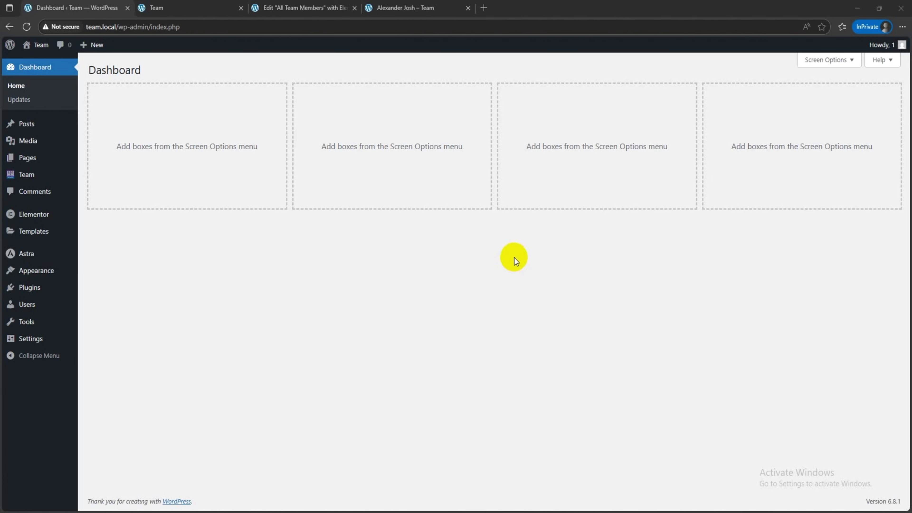
Step: Create a new builder template titled "Team Member by Department" and assign it to Team Members by Department
mouse_move(14, 175)
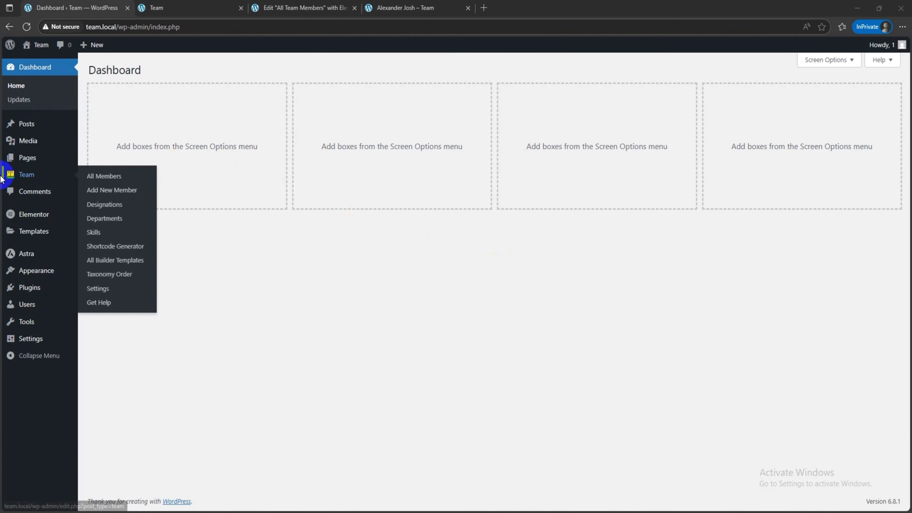
left_click(127, 262)
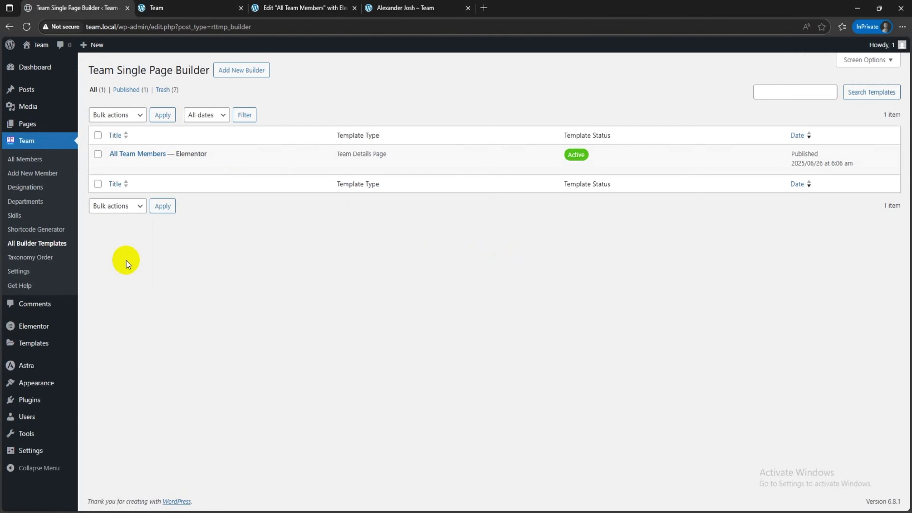
left_click(250, 76)
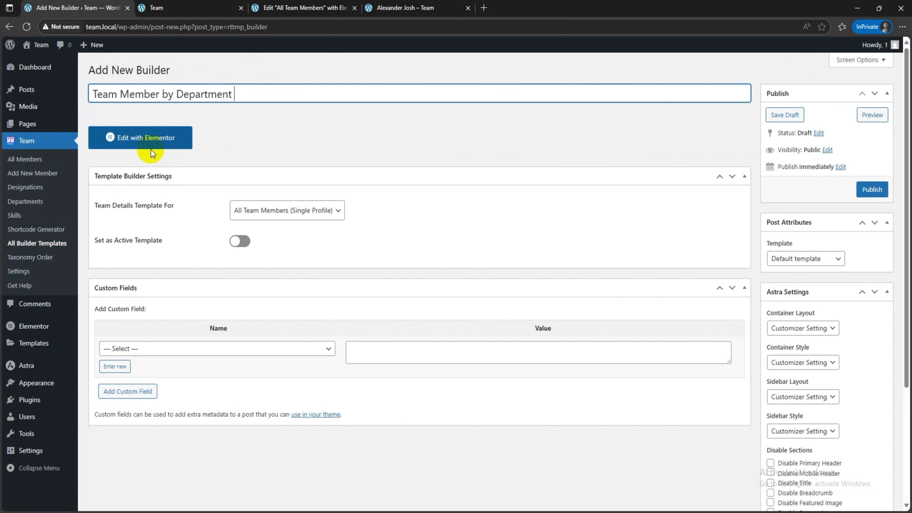
left_click(273, 156)
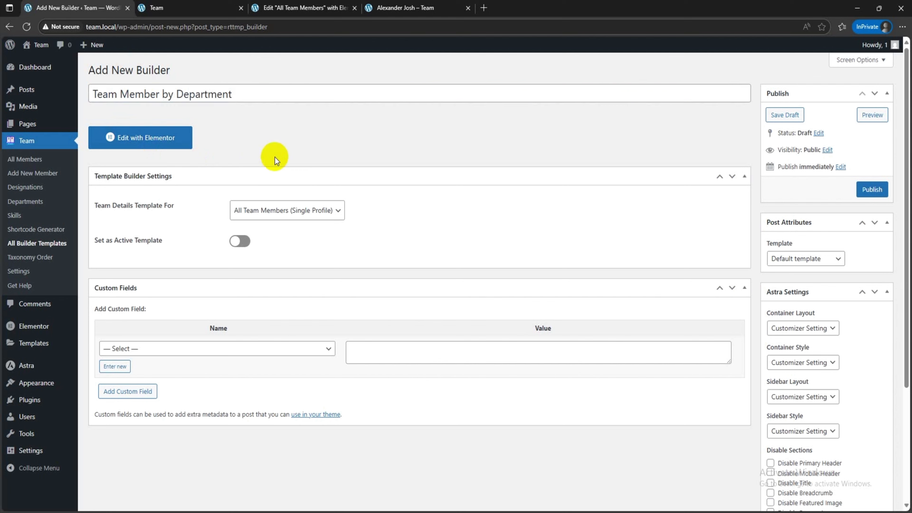
left_click(269, 217)
left_click(281, 248)
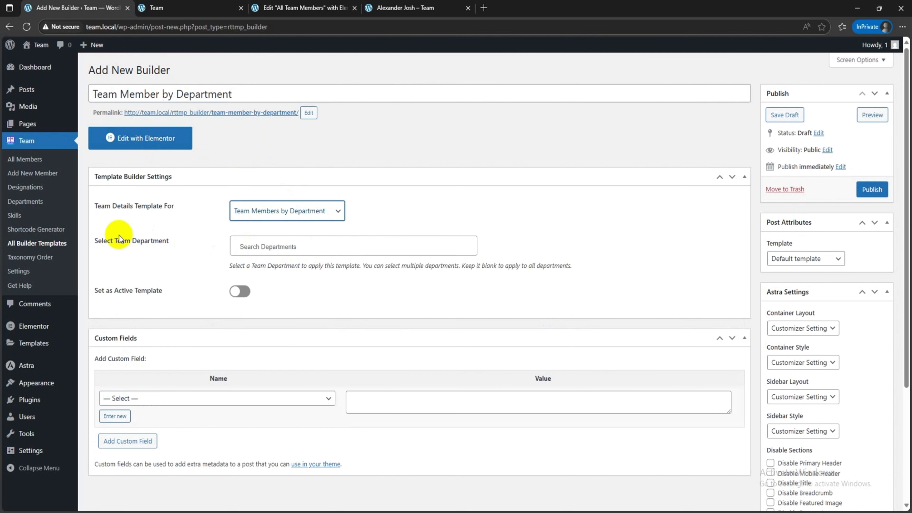
left_click_drag(95, 241, 189, 247)
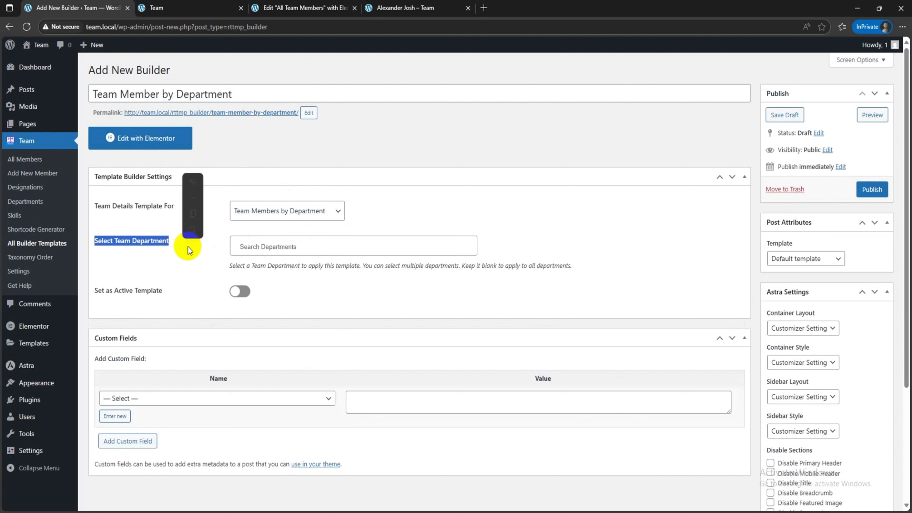
left_click(287, 252)
left_click(208, 242)
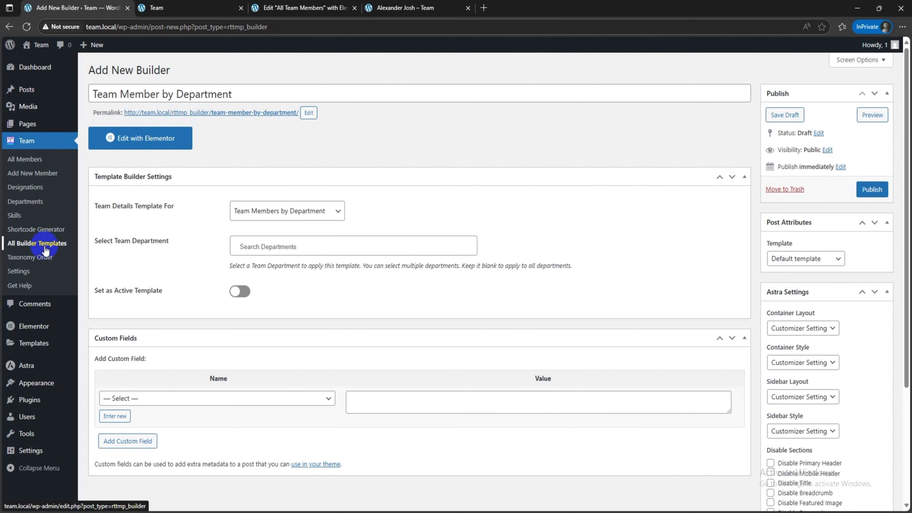
Step: Open the team Departments list in a new tab to check which departments exist
right_click(31, 207)
left_click(57, 209)
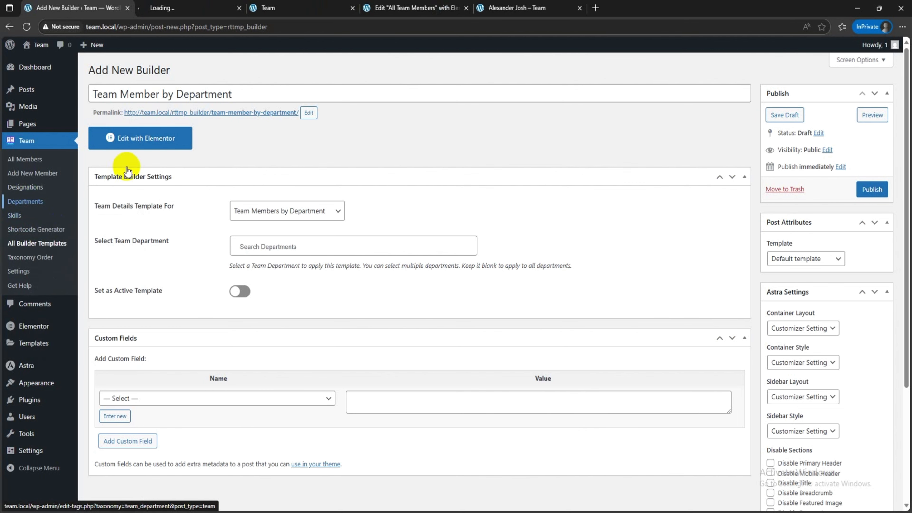
left_click(205, 5)
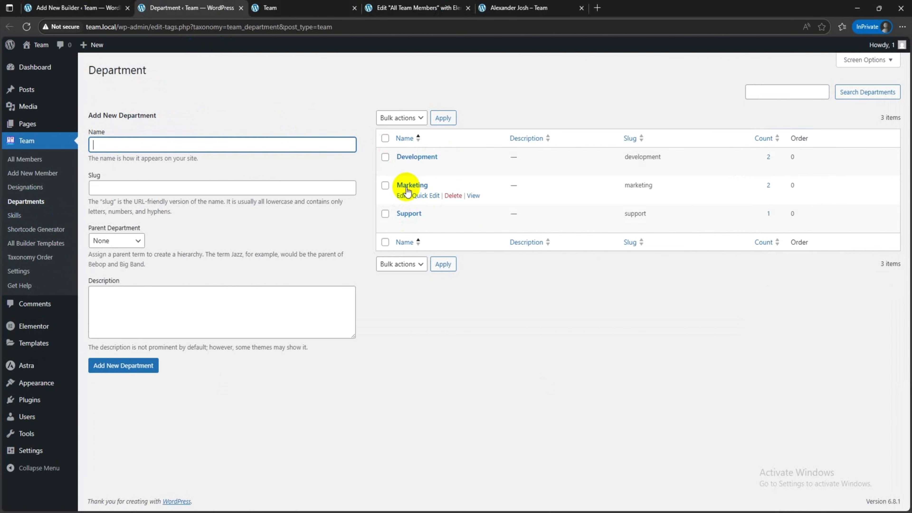
Step: Limit the Team Member by Department template to the Marketing department, set it as the active template and publish it
left_click(101, 7)
left_click(274, 247)
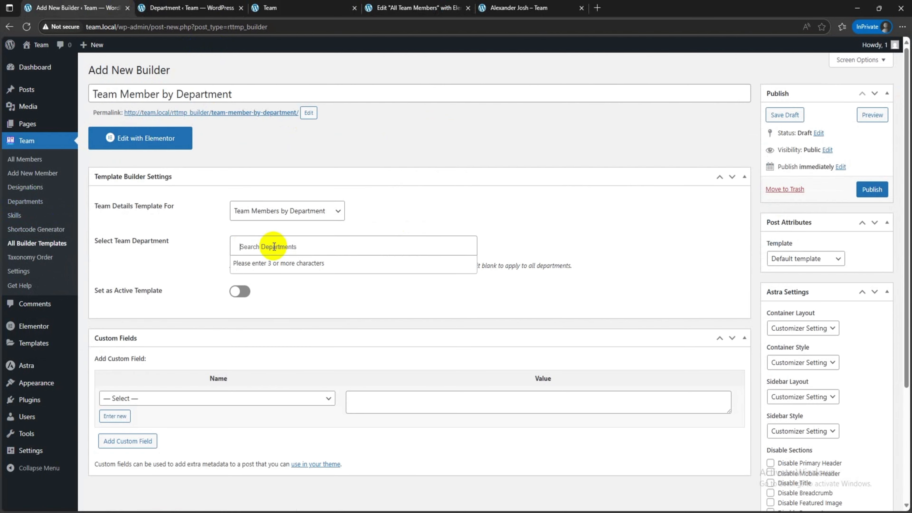
type("Mark")
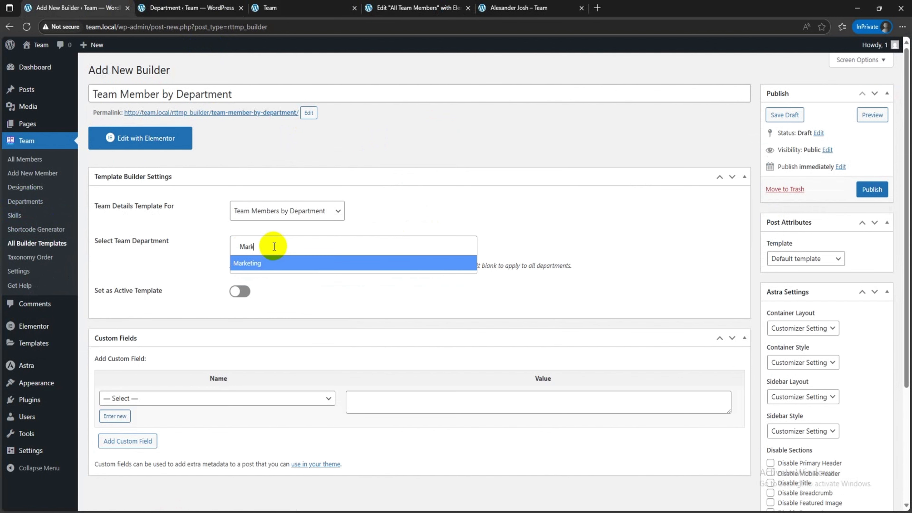
left_click(276, 267)
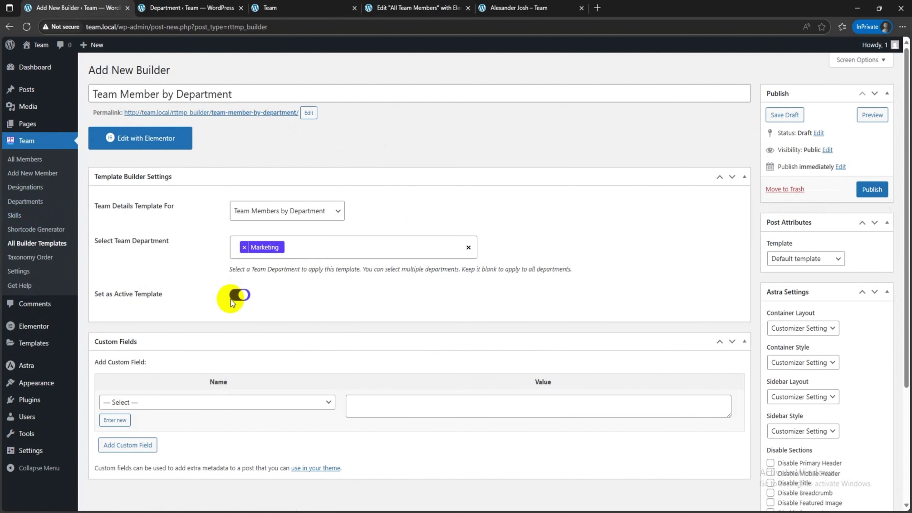
left_click(873, 189)
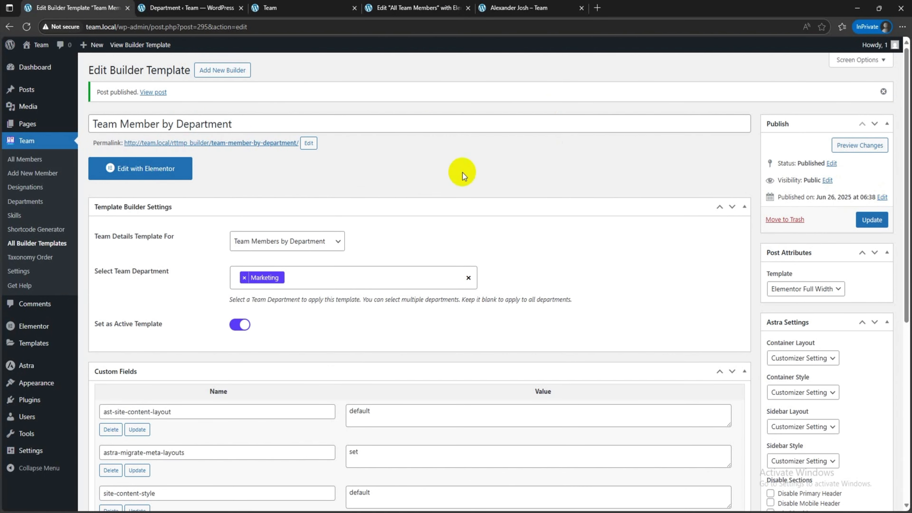
Step: Open the template in the Elementor editor and add a single-column Flexbox container
left_click(158, 174)
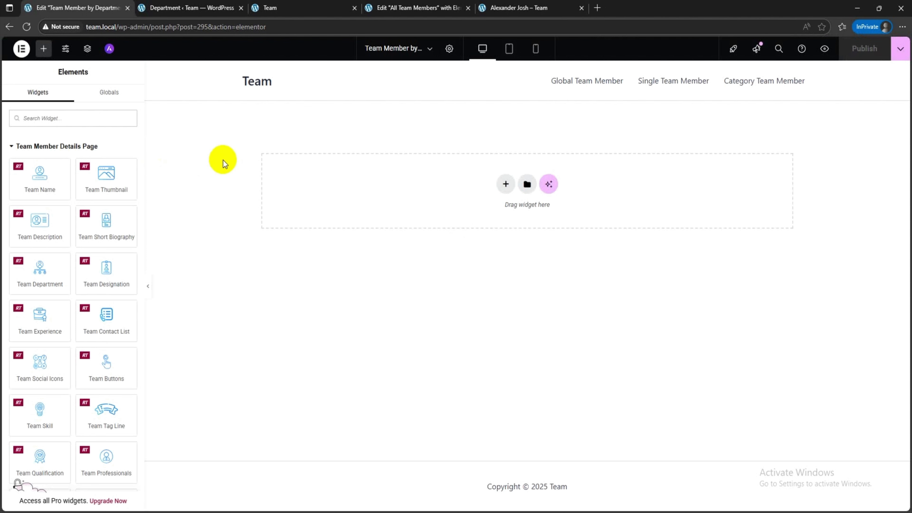
left_click(506, 184)
left_click(497, 216)
left_click(404, 206)
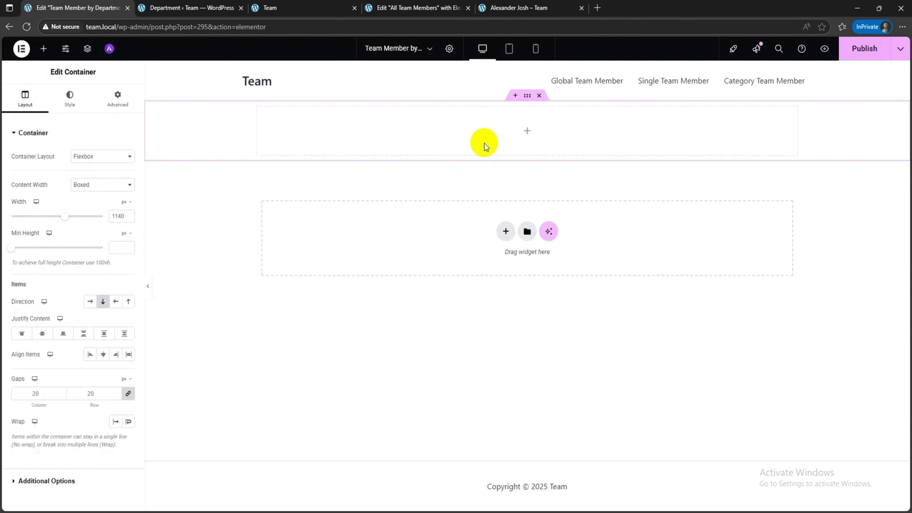
Step: Add a centred Team Thumbnail widget to the container, sized 200 by 200 px with a 100 px border radius
left_click(44, 54)
left_click_drag(93, 191, 465, 145)
left_click(116, 156)
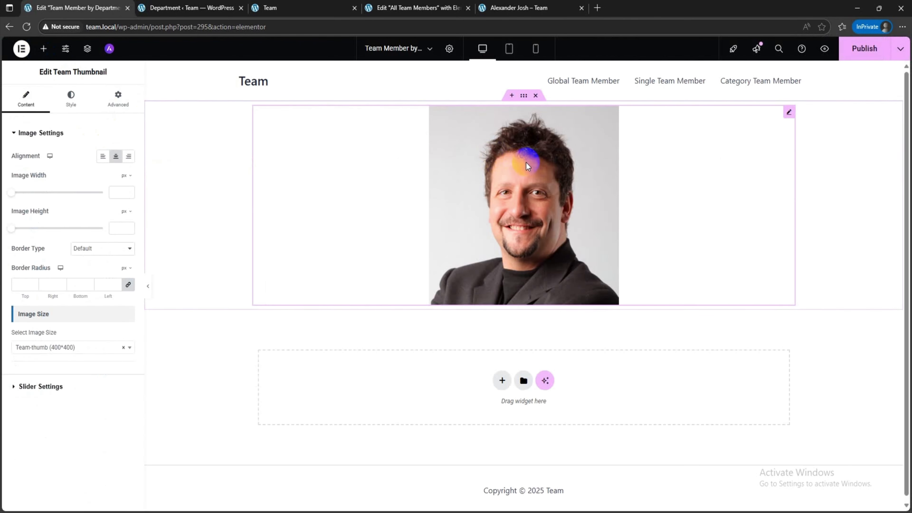
left_click(115, 194)
type("200")
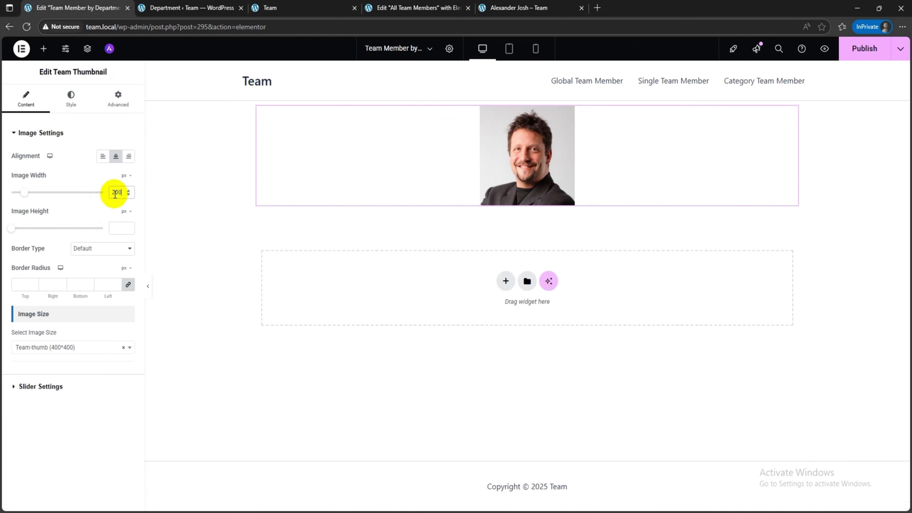
left_click(115, 227)
type("200")
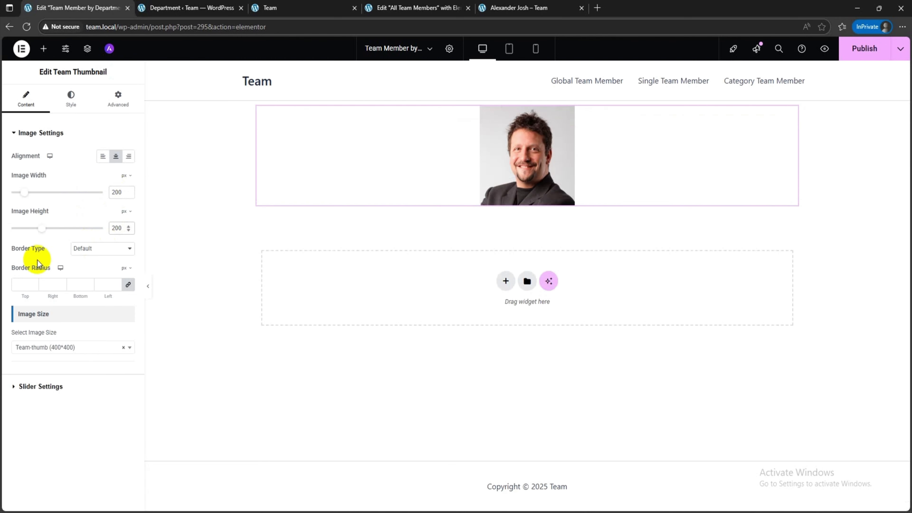
left_click(22, 280)
type("100")
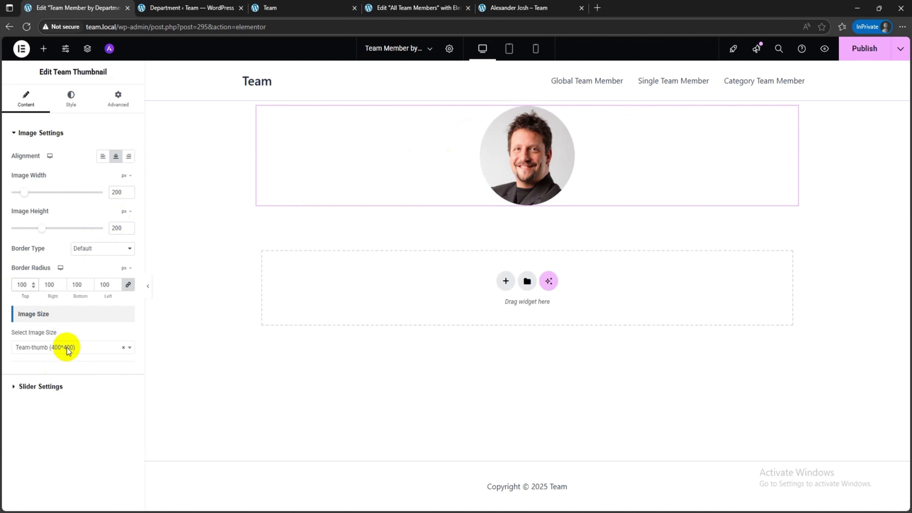
Step: Give the member thumbnail a solid 2 px border in grey
left_click(88, 251)
left_click(93, 286)
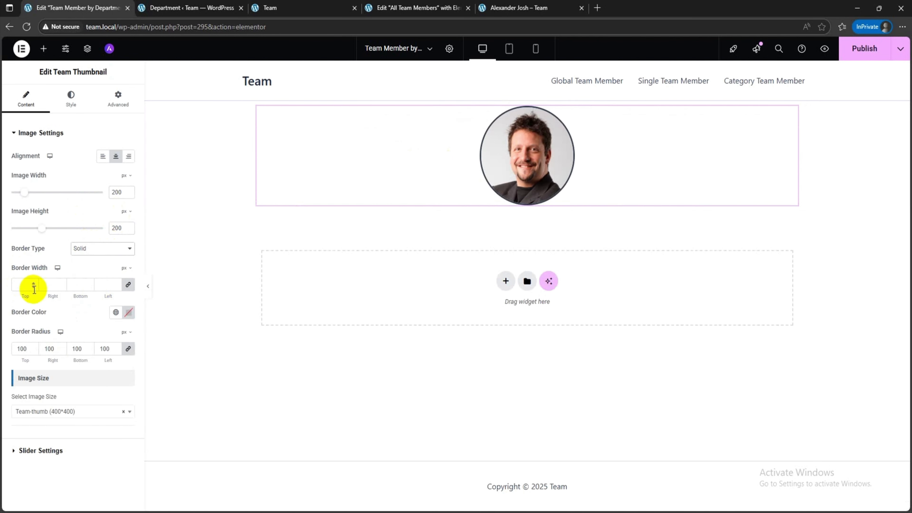
left_click(127, 312)
left_click_drag(91, 363, 79, 371)
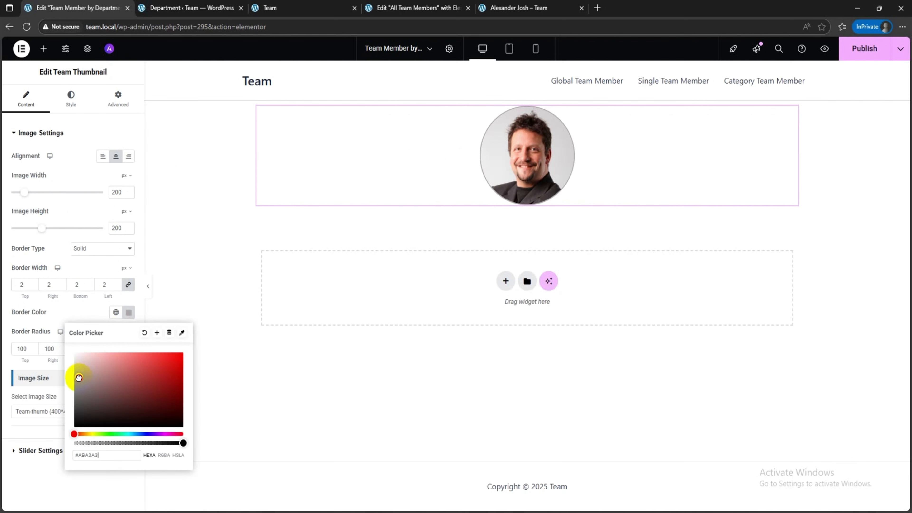
left_click(63, 317)
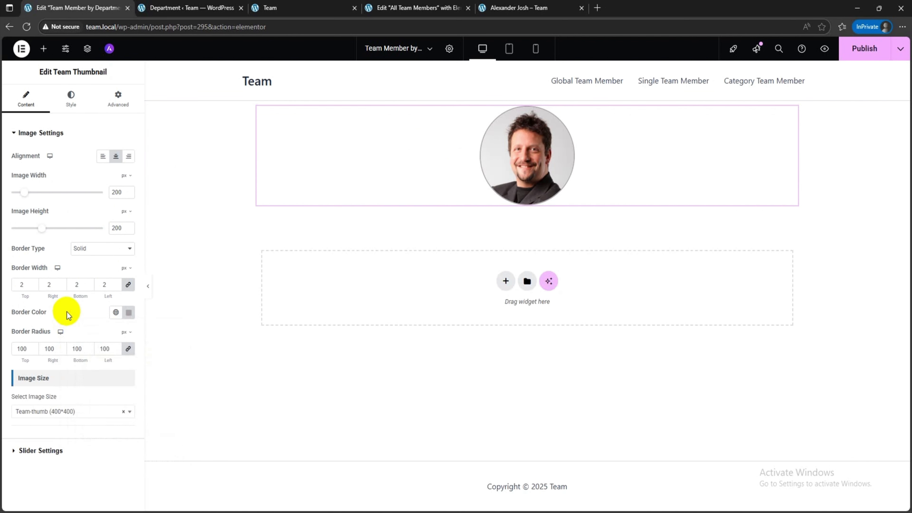
Step: Add a Team Name widget below the thumbnail, centre it and set its text colour to black (#000000)
left_click(44, 49)
left_click_drag(39, 178, 529, 206)
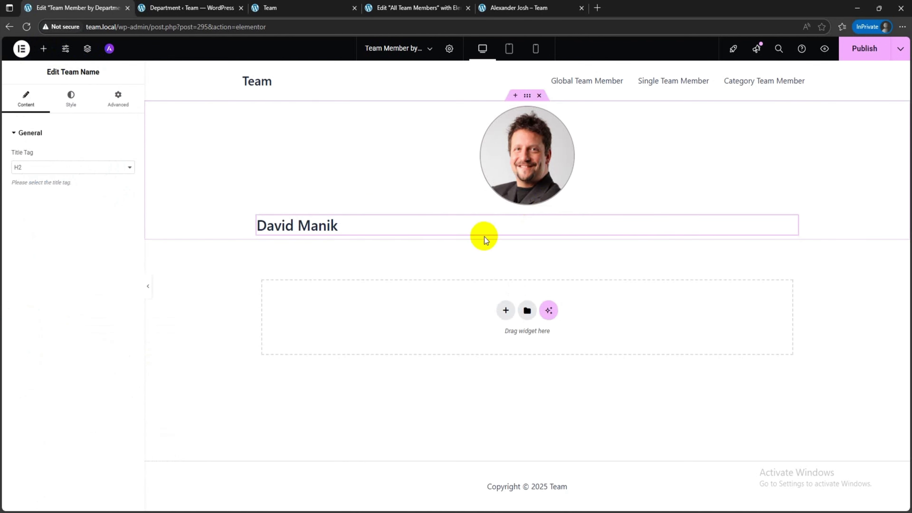
left_click(71, 99)
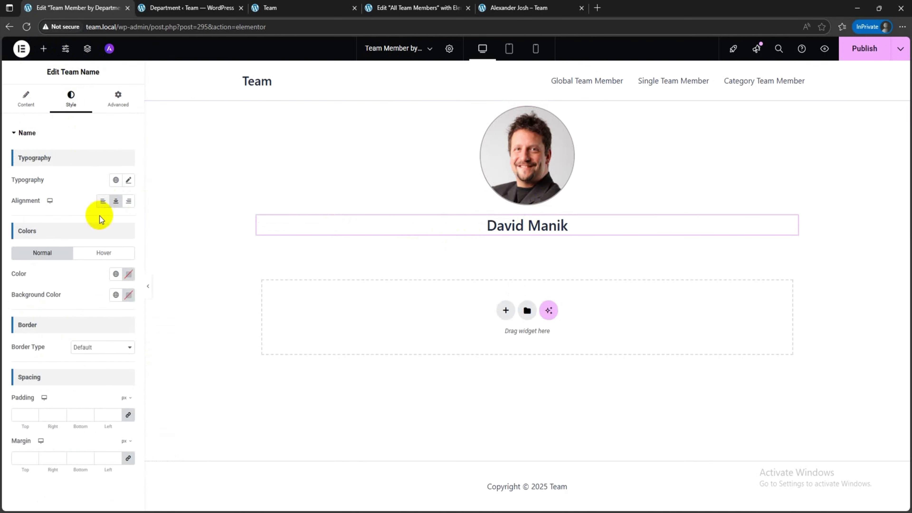
left_click(128, 275)
left_click(73, 332)
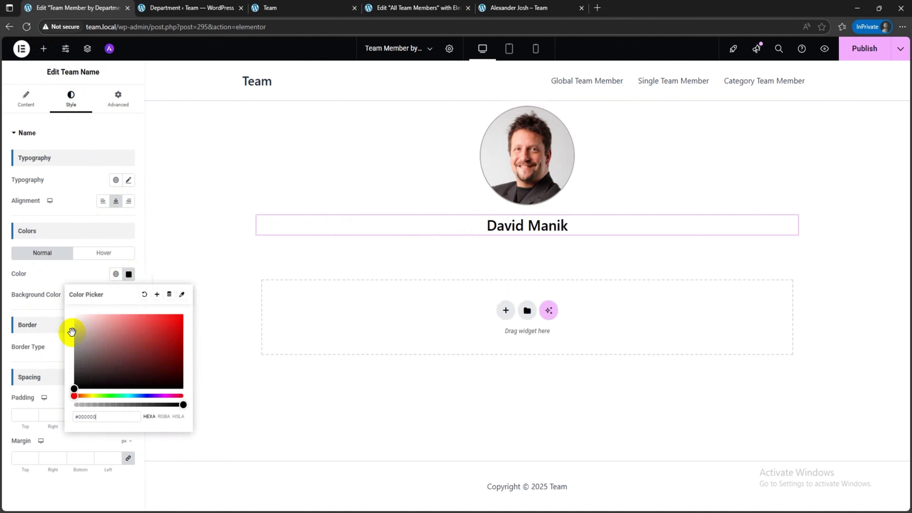
left_click(85, 281)
Step: Add a Team Description widget below the name, centre its text and colour it black
left_click(42, 48)
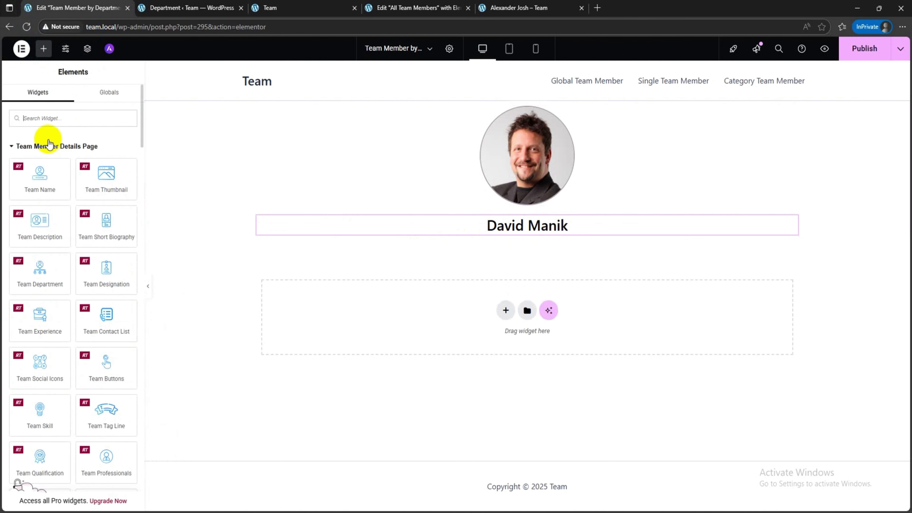
left_click_drag(49, 225, 517, 239)
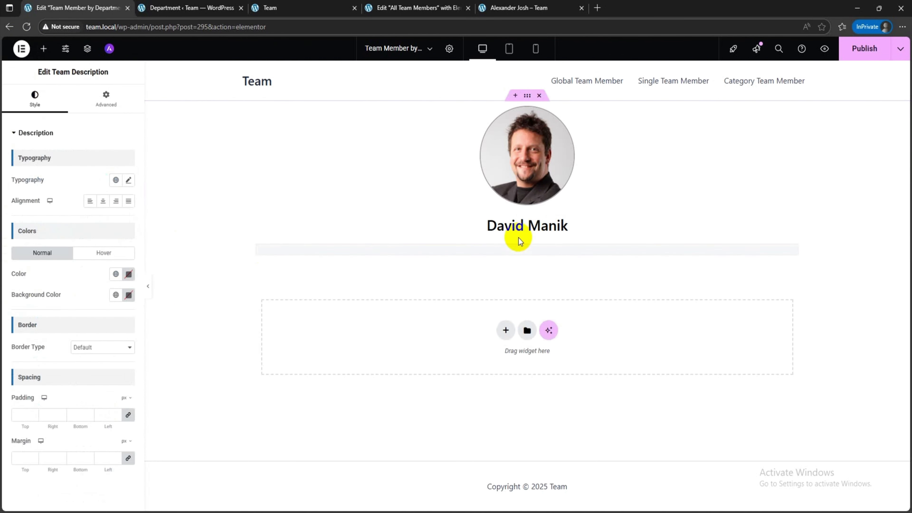
left_click(102, 201)
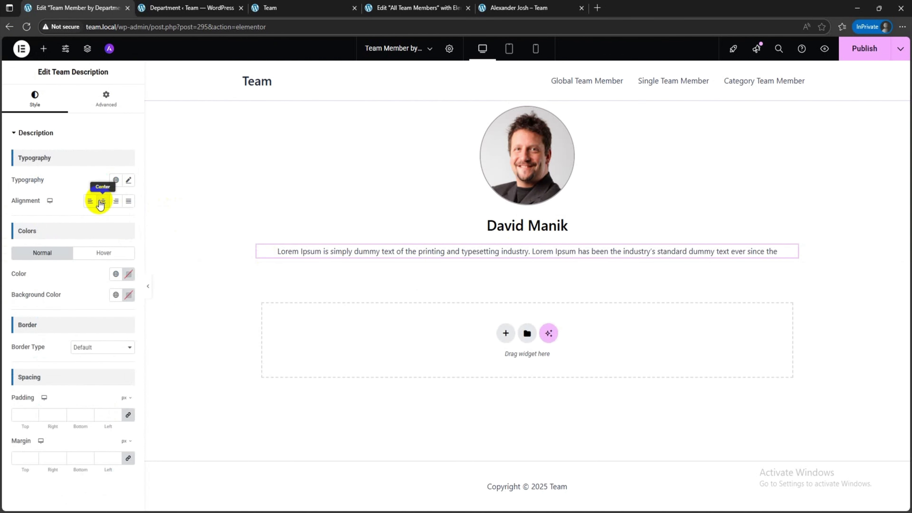
left_click(128, 274)
left_click(93, 281)
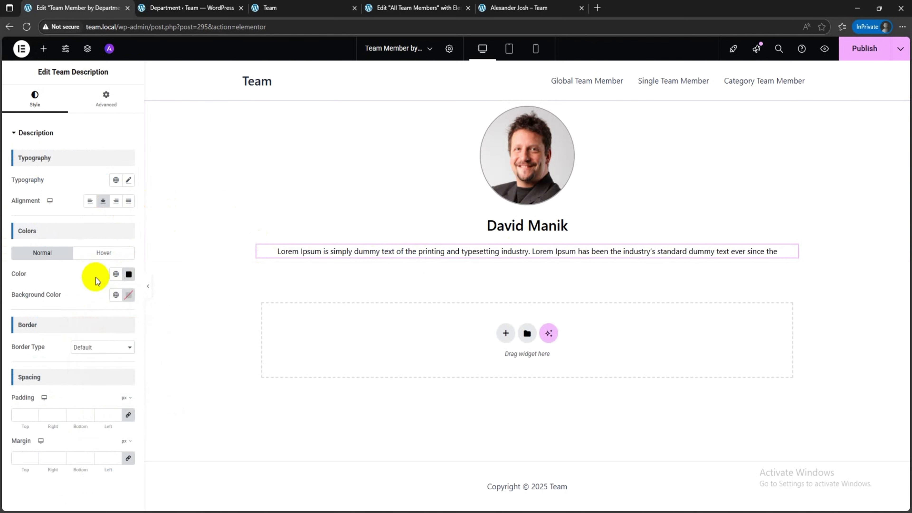
Step: Add a centred Team Contact List widget below the description that hides the fax, web URL and telephone, and open its style settings
left_click(49, 46)
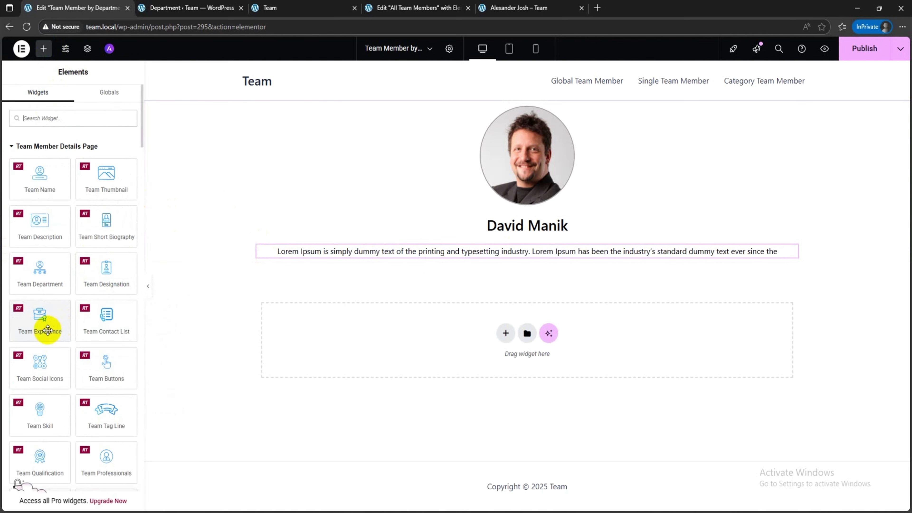
left_click_drag(104, 321, 528, 256)
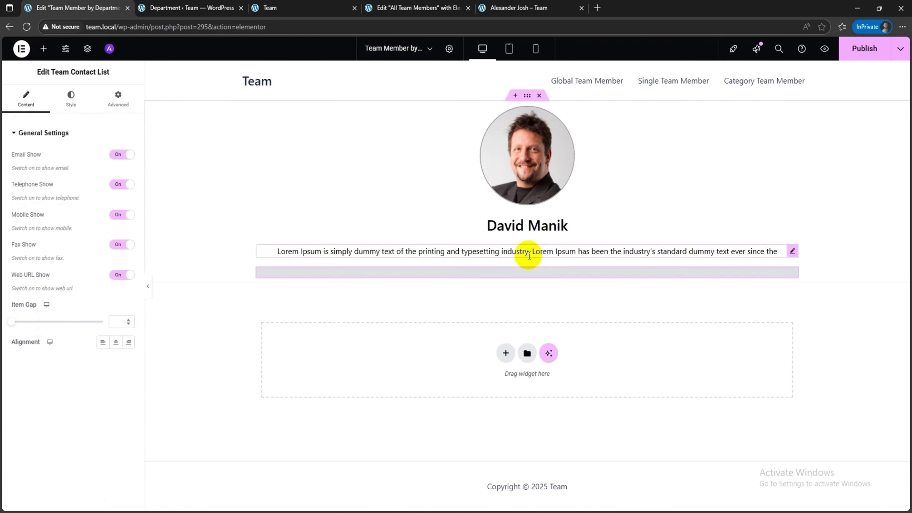
left_click(115, 341)
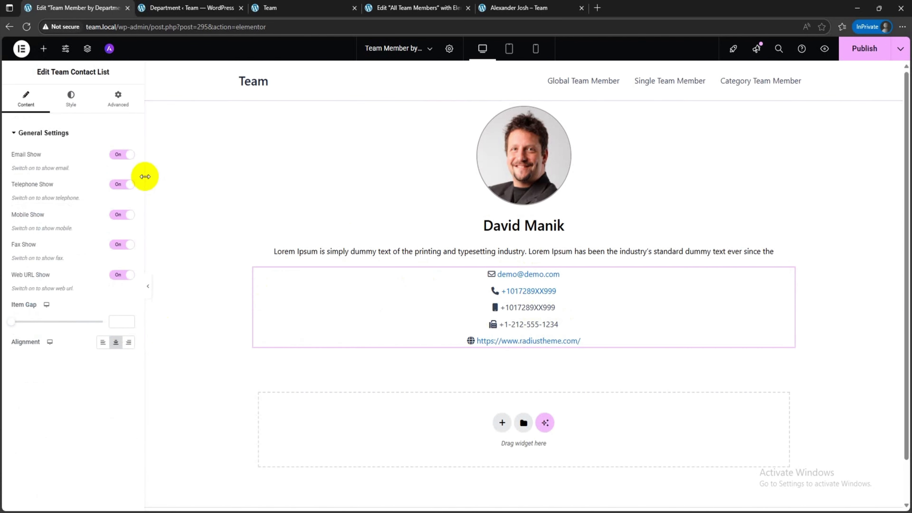
left_click(120, 248)
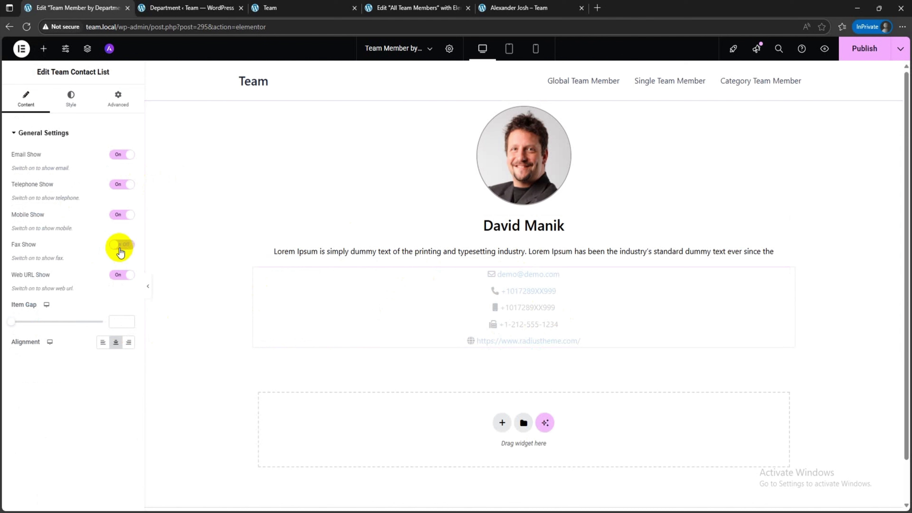
left_click(122, 275)
left_click(122, 184)
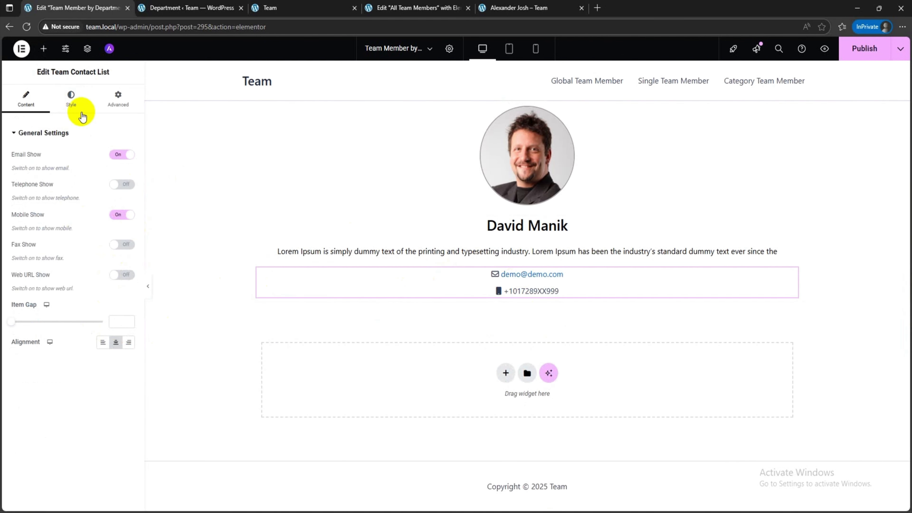
left_click(73, 108)
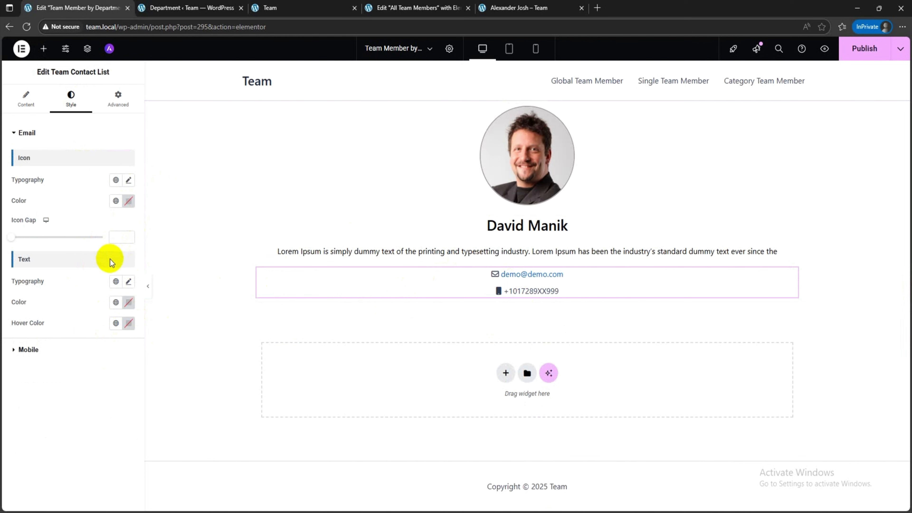
Step: Add a Team Skill widget below the contact list, keep its heading hidden and open its style settings
left_click(42, 49)
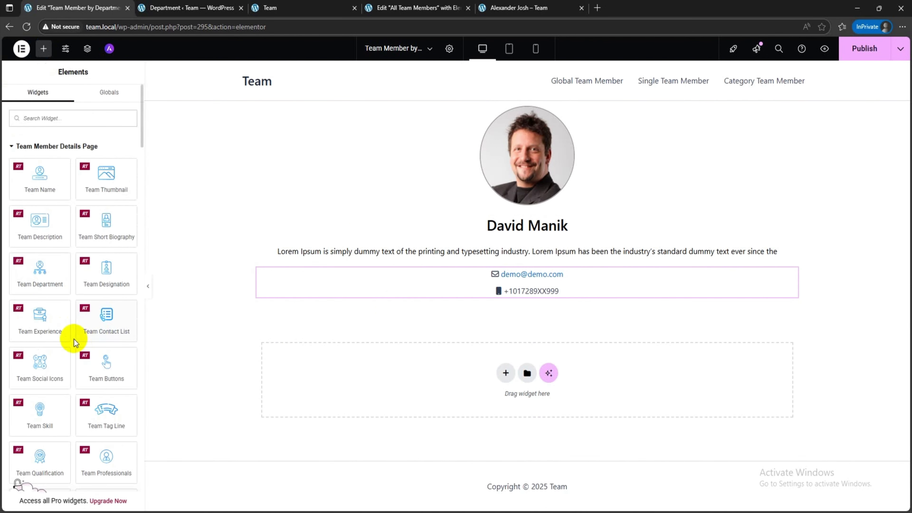
scroll(74, 340, "down", 2)
left_click_drag(57, 373, 525, 295)
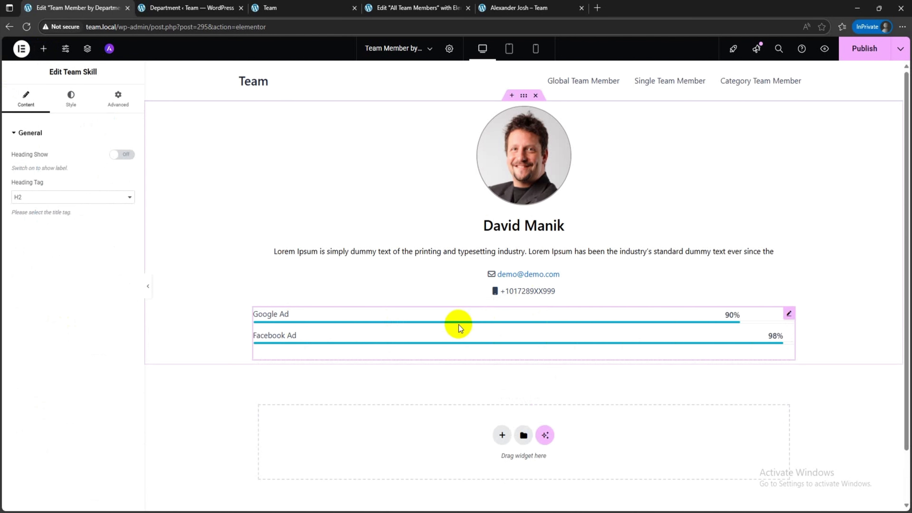
left_click(122, 155)
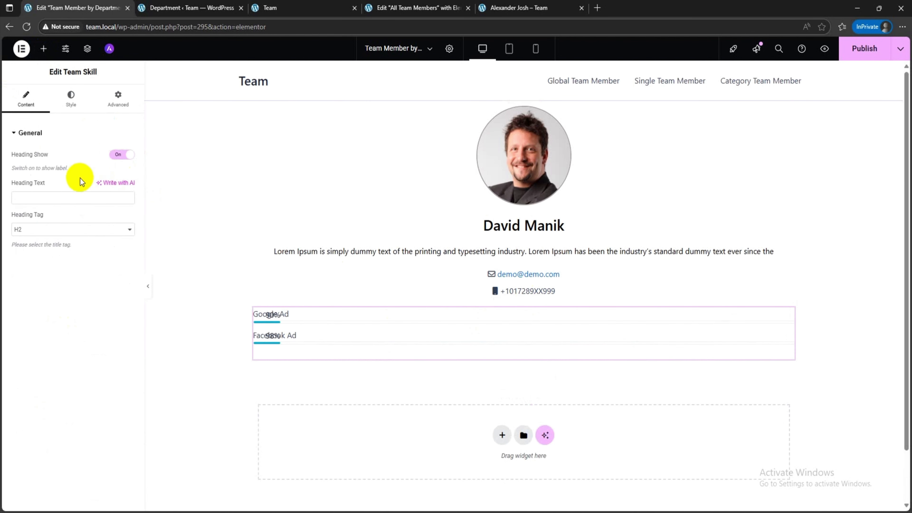
left_click(122, 154)
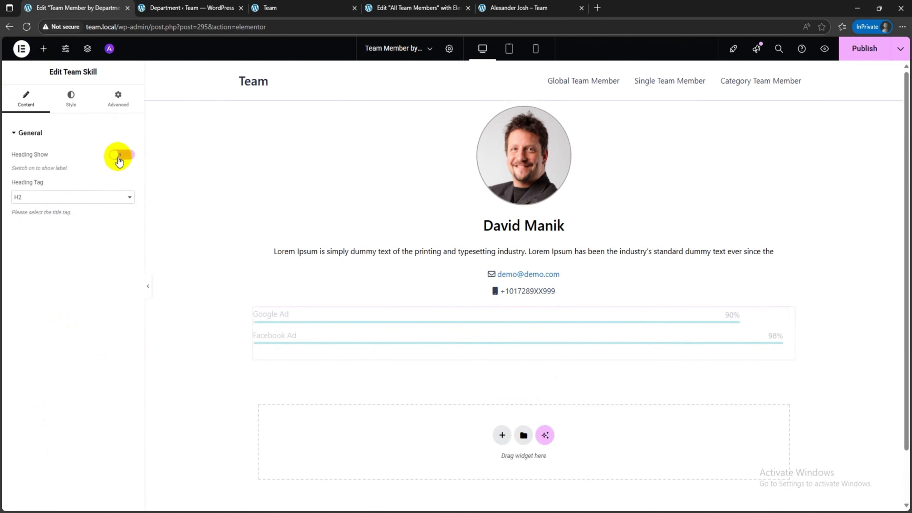
left_click(74, 99)
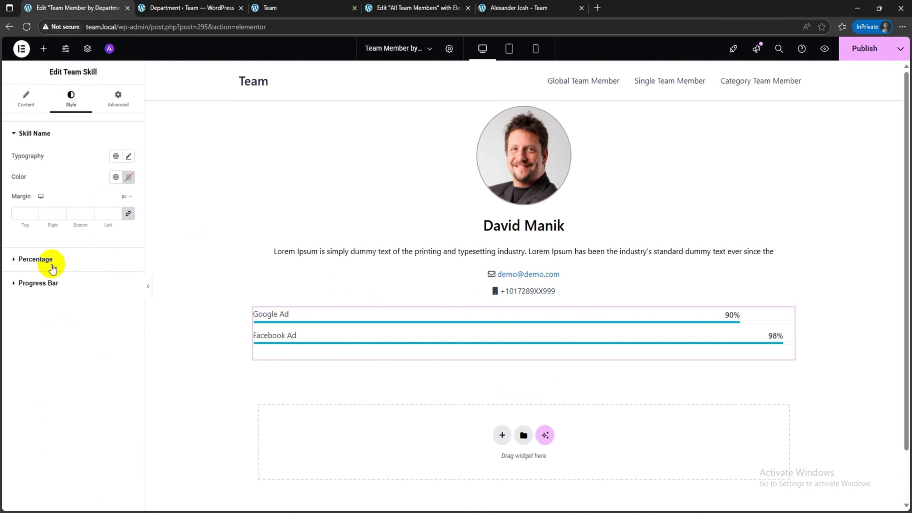
Step: Add a centred Team Social Icons widget below the skill bars and show its heading with the text "Social Media:"
left_click(43, 49)
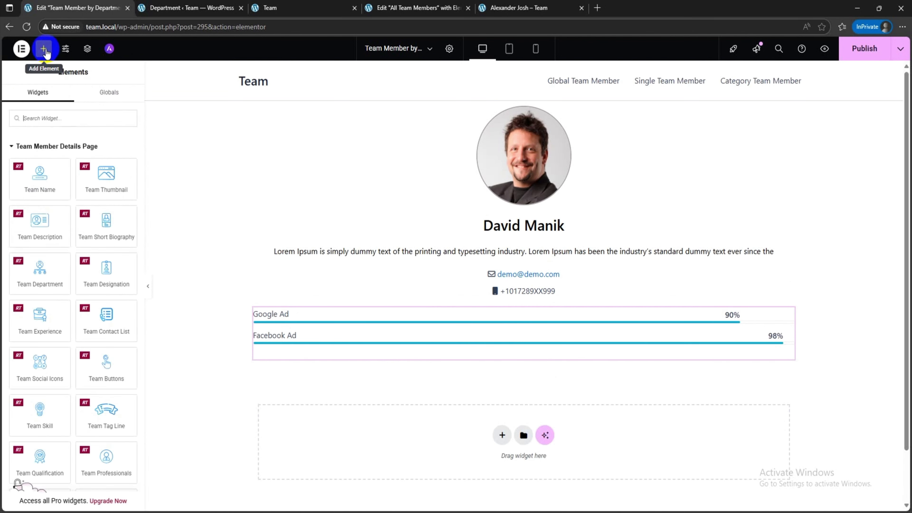
left_click_drag(63, 356, 415, 360)
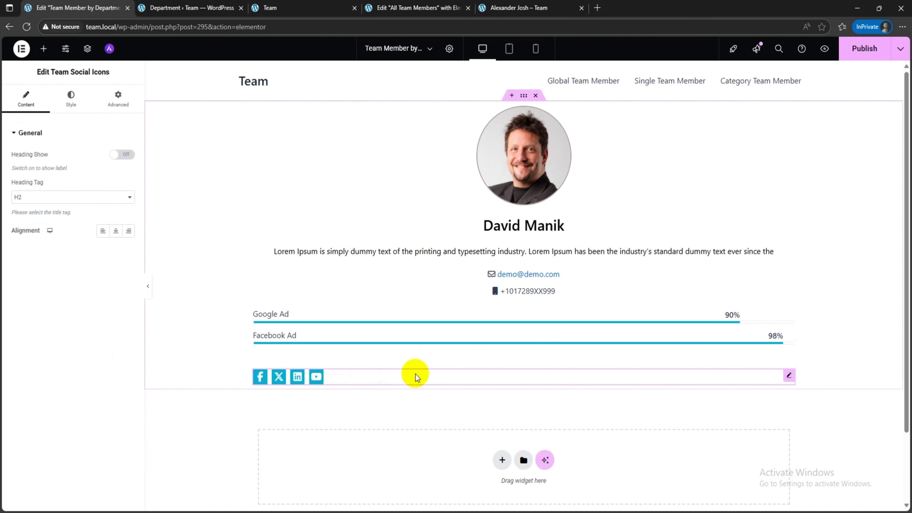
left_click(115, 231)
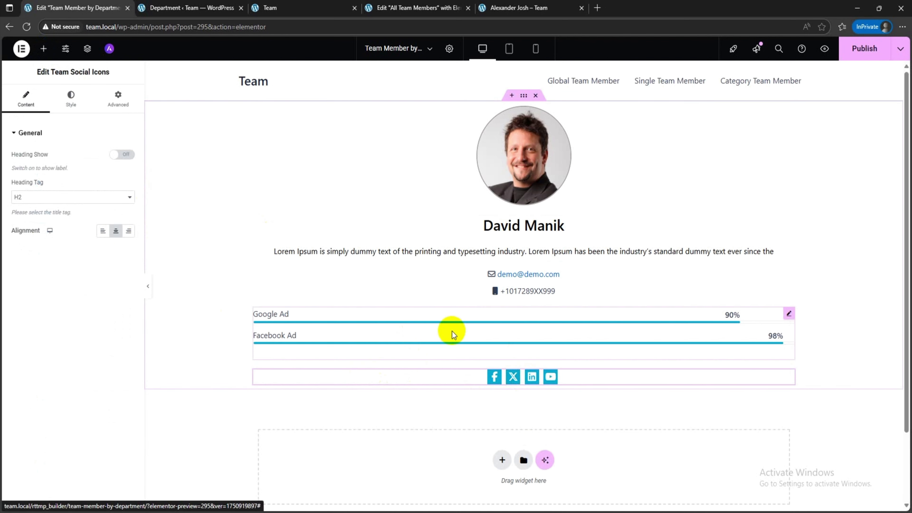
left_click(124, 155)
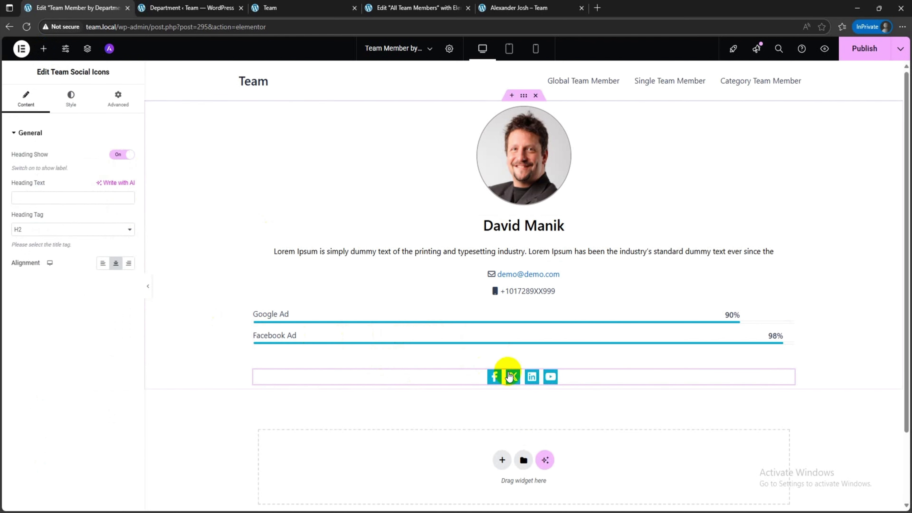
type("So")
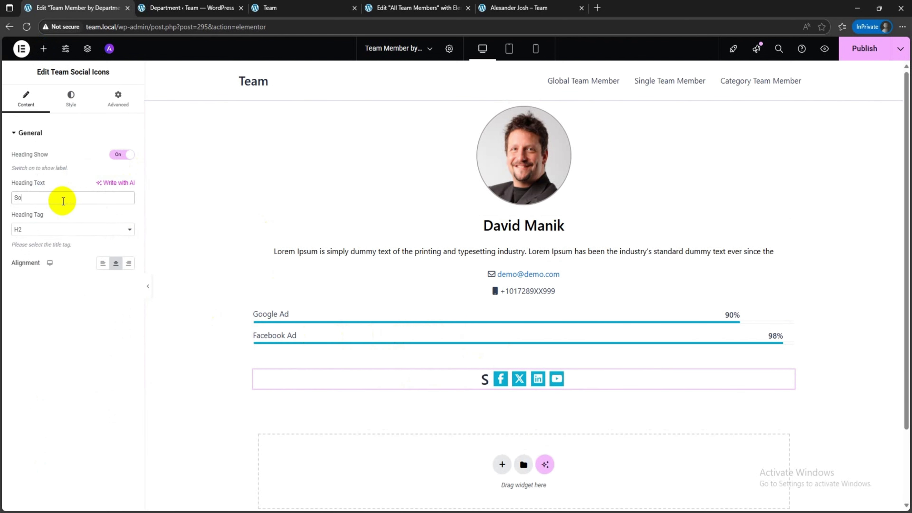
type("cial Media:")
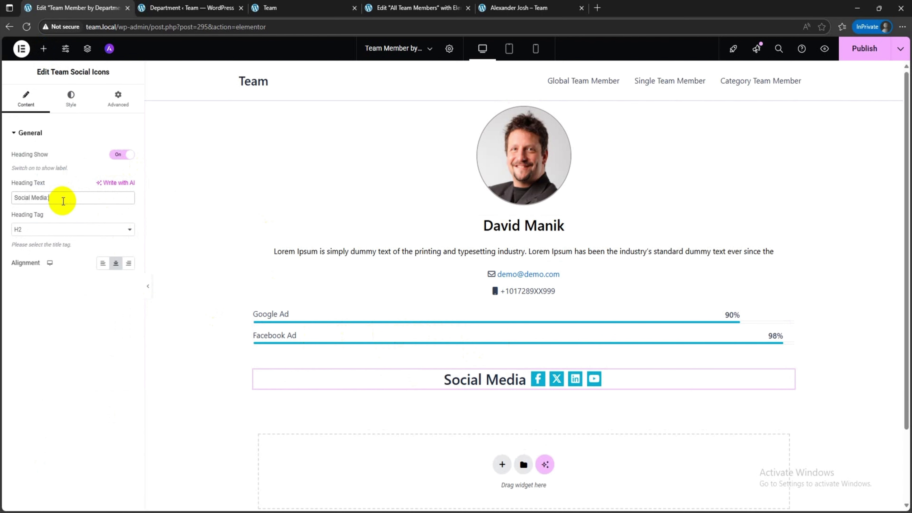
Step: Style the social icons heading with an 18 px font size and 700 (Bold) weight
left_click(71, 97)
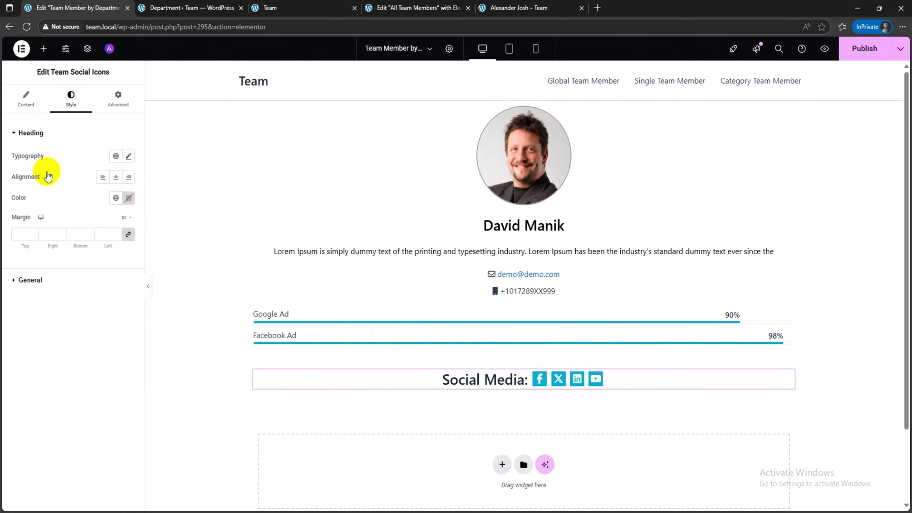
left_click(129, 156)
left_click(112, 233)
type("16")
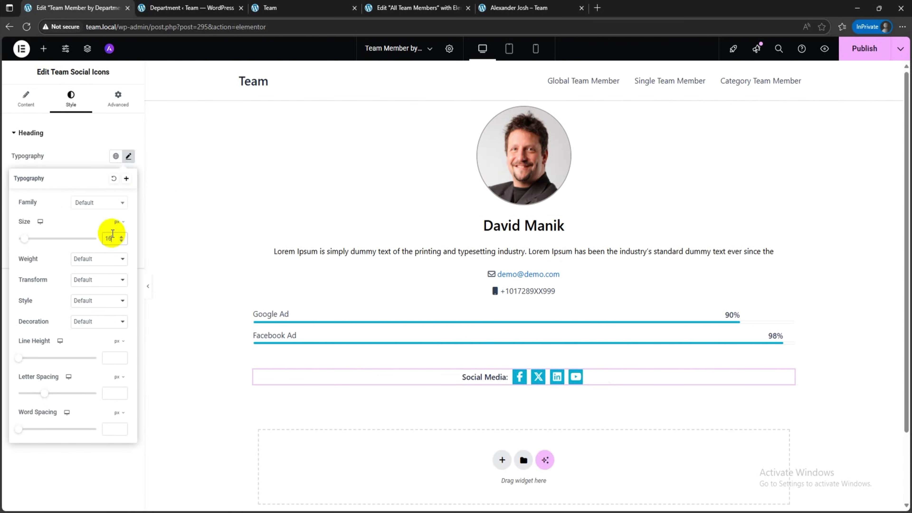
left_click(90, 259)
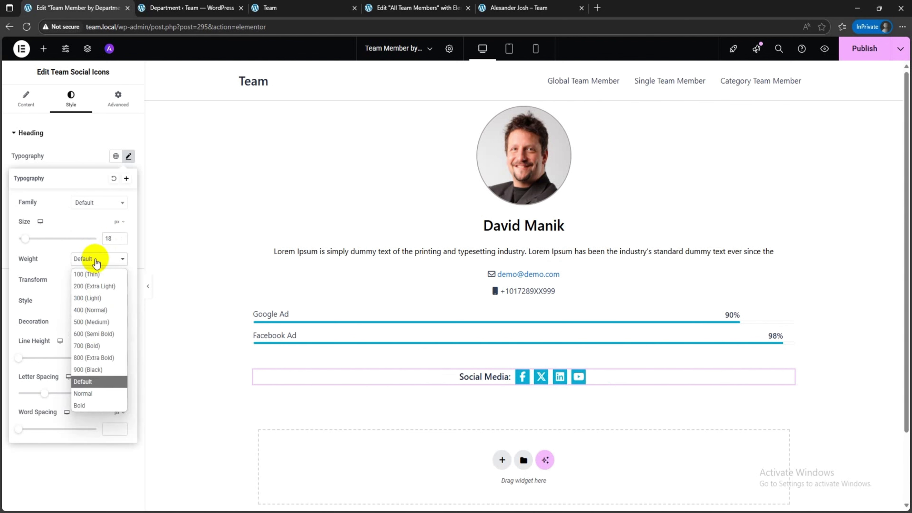
left_click(91, 343)
left_click(68, 155)
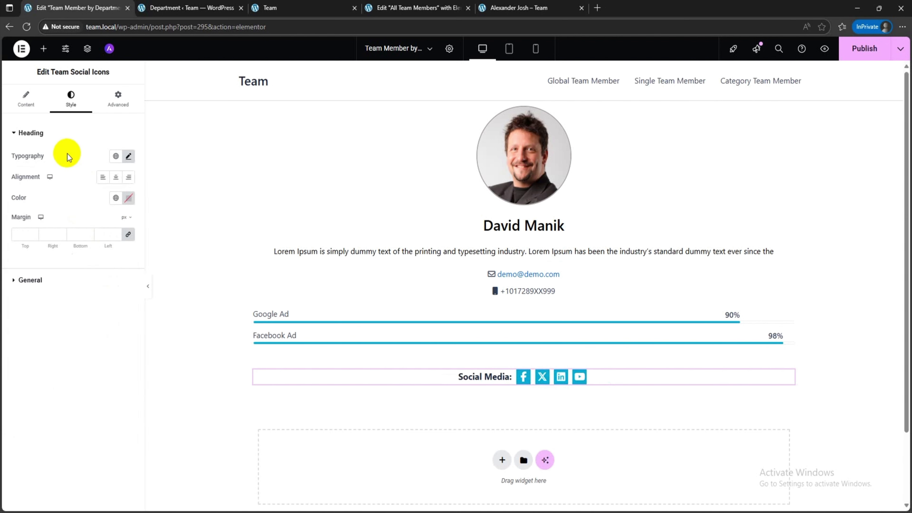
Step: Colour the social icons black and make their background fully transparent (#FFFFFF00)
left_click(54, 283)
left_click(129, 278)
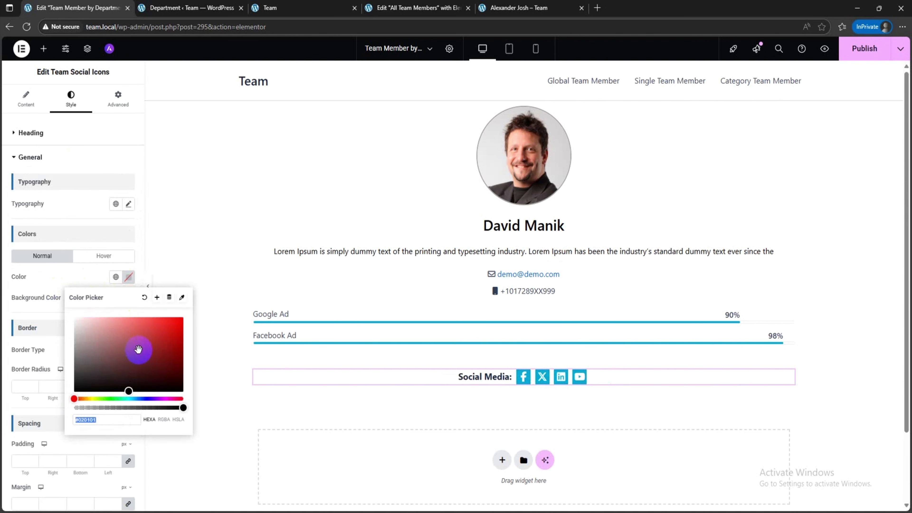
left_click(85, 379)
left_click(36, 417)
left_click(125, 299)
left_click_drag(123, 362, 43, 325)
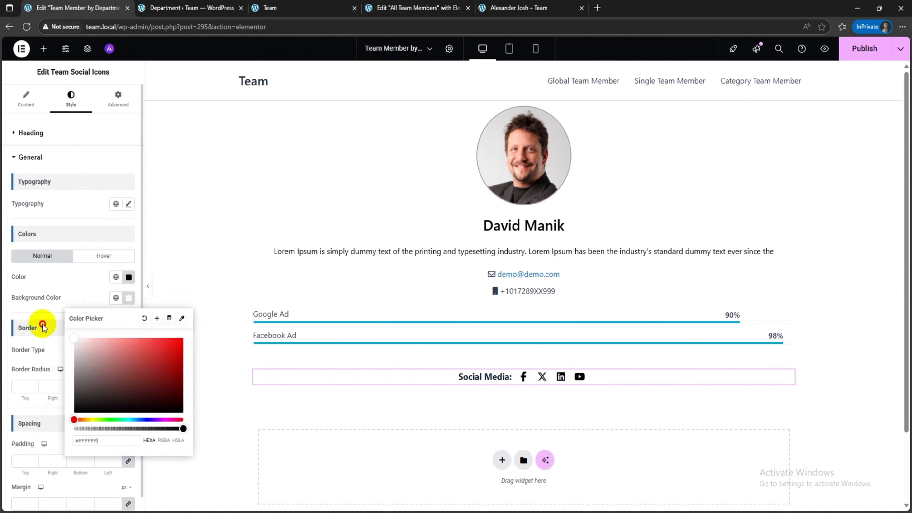
left_click_drag(116, 429, 30, 428)
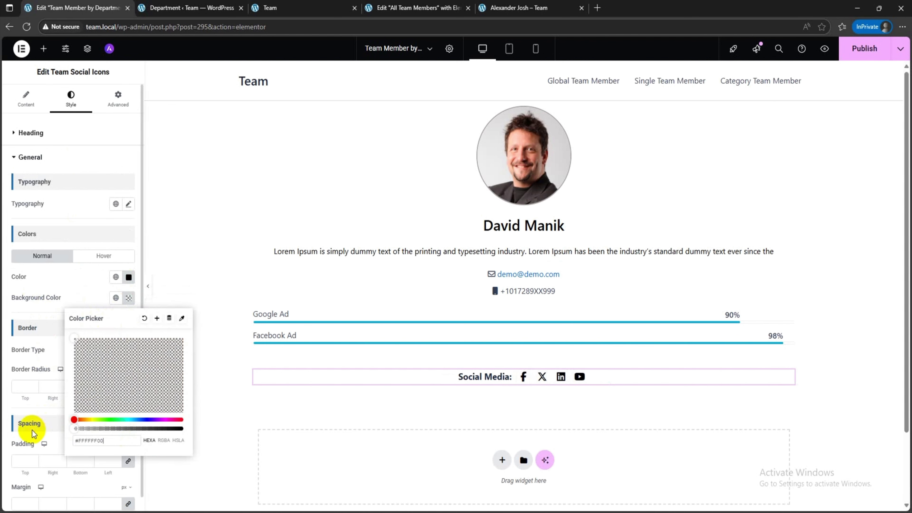
left_click(569, 415)
Step: Give the social icons a solid border with a 1 px width and a 50 px radius
left_click(21, 385)
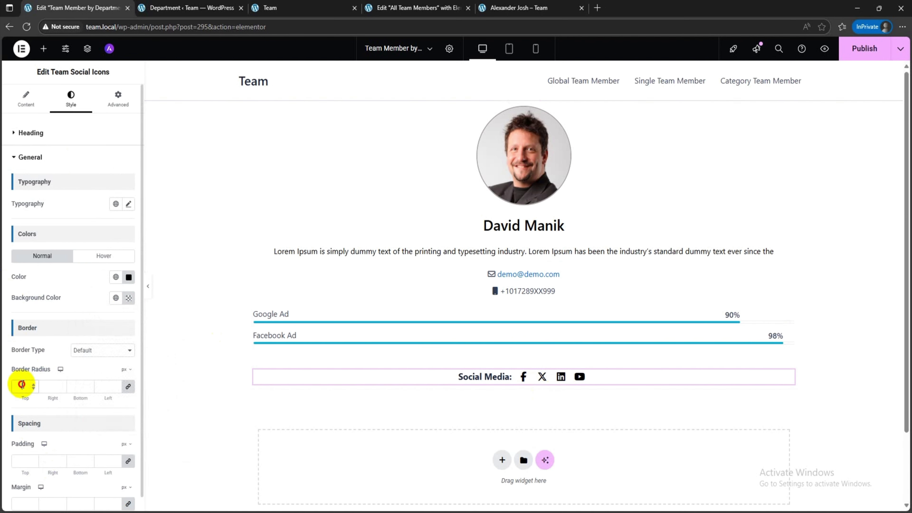
left_click(86, 350)
left_click(91, 384)
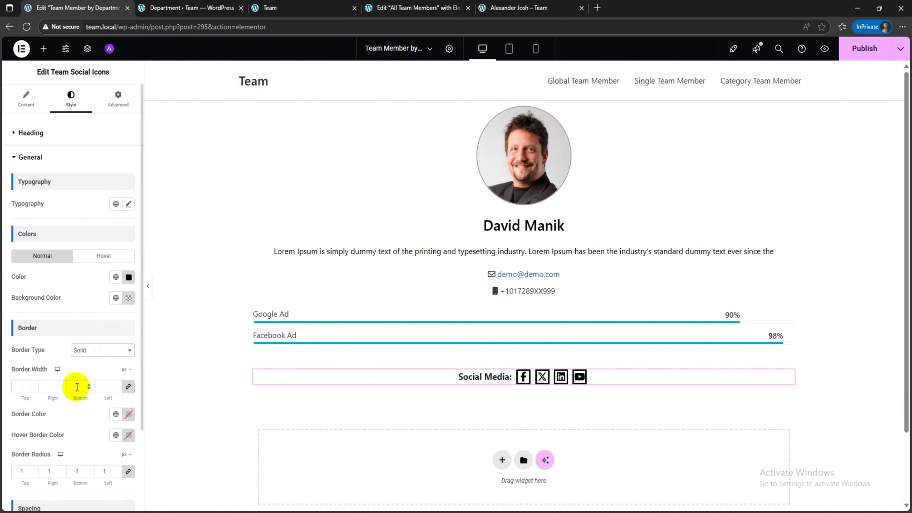
left_click(24, 380)
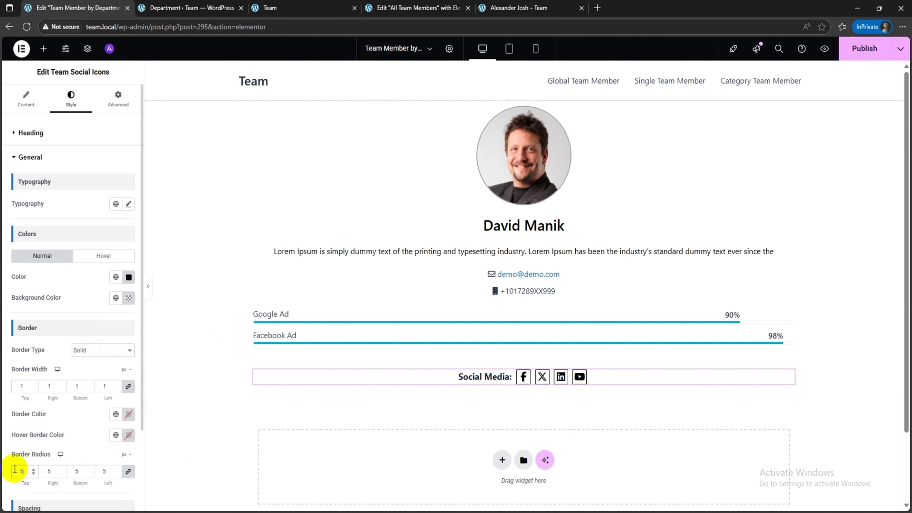
scroll(50, 420, "down", 1)
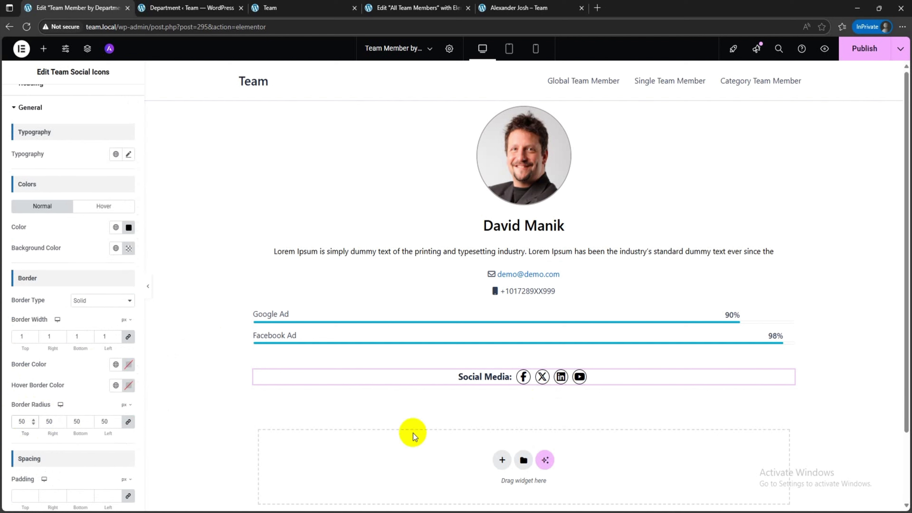
Step: Set the boxed width of the container holding the profile widgets to 600 px and publish the template
left_click(524, 96)
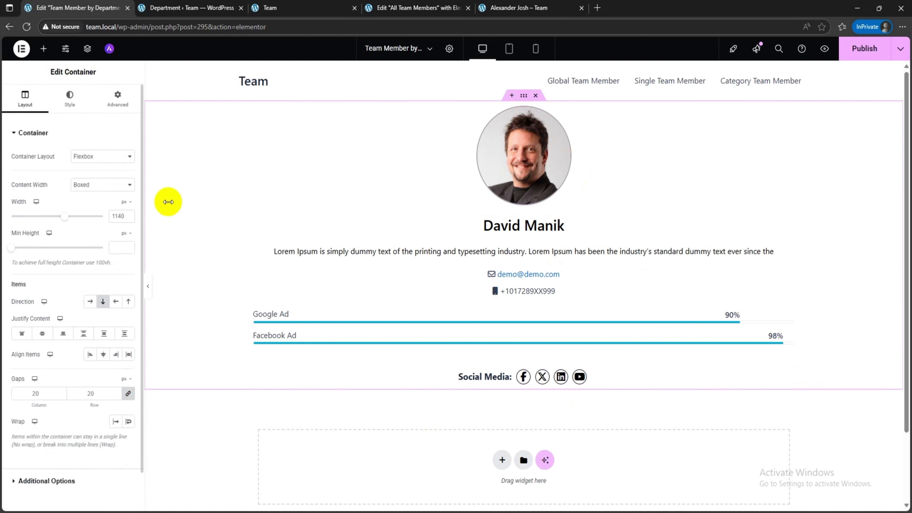
type("600")
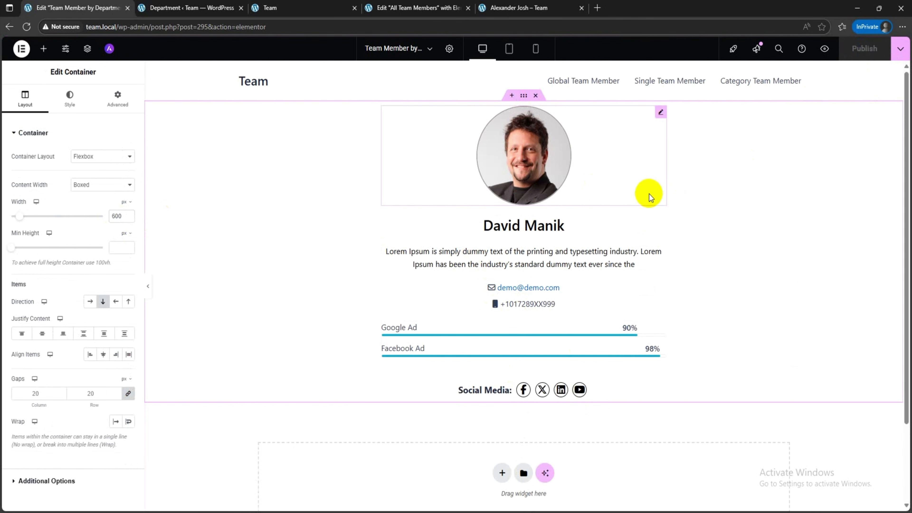
left_click(305, 8)
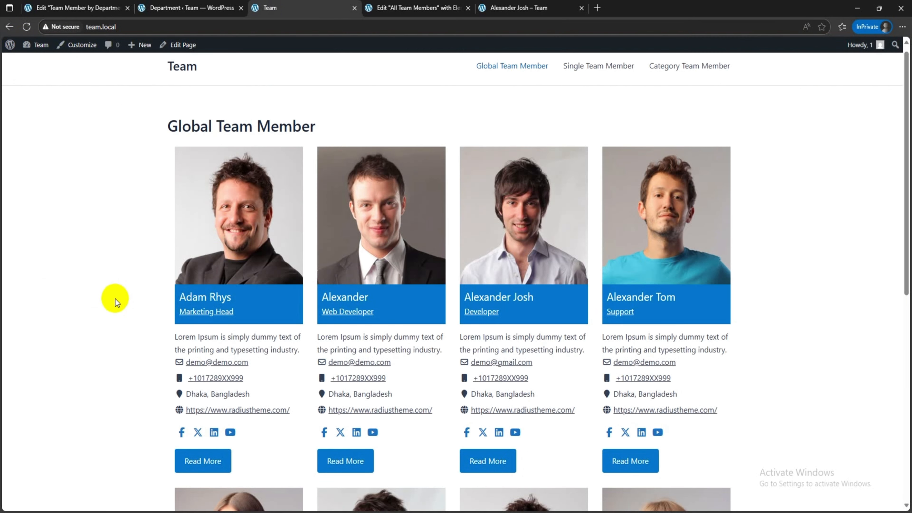
left_click(234, 255)
right_click(234, 256)
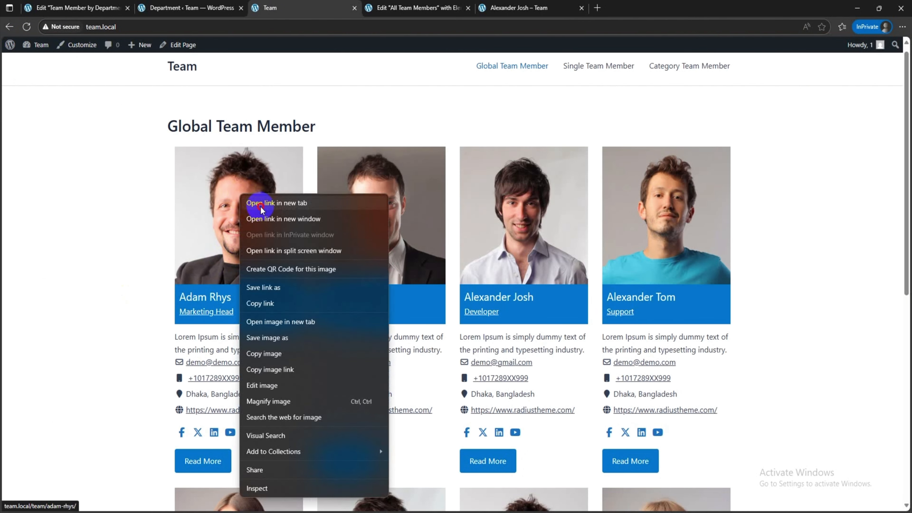
left_click(251, 204)
left_click(398, 8)
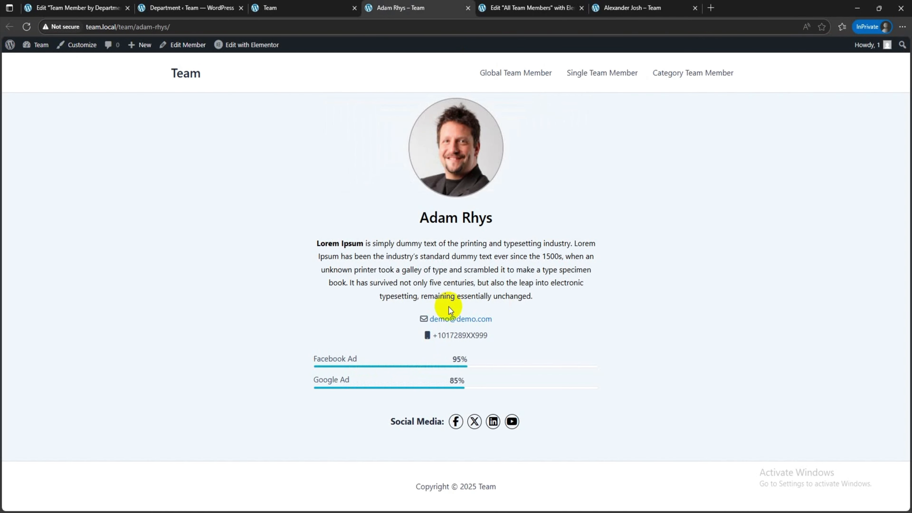
left_click(452, 186)
left_click(286, 5)
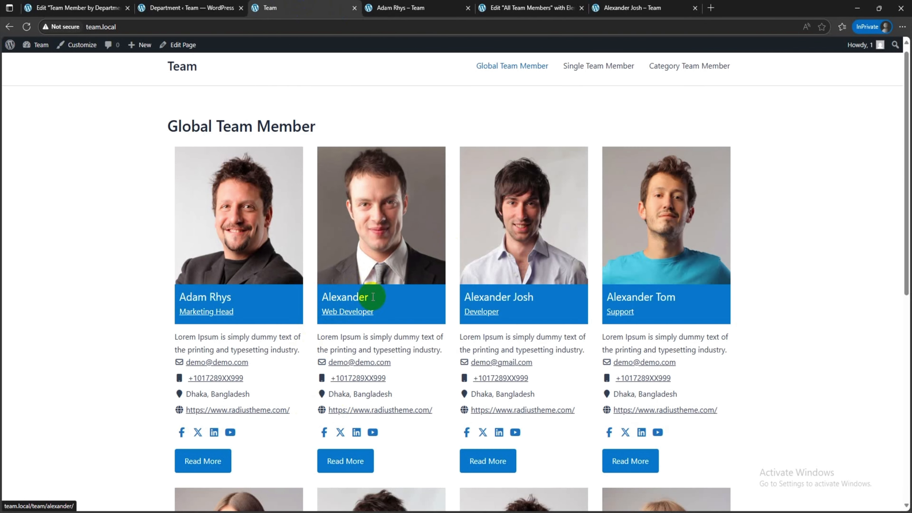
right_click(384, 301)
left_click(417, 218)
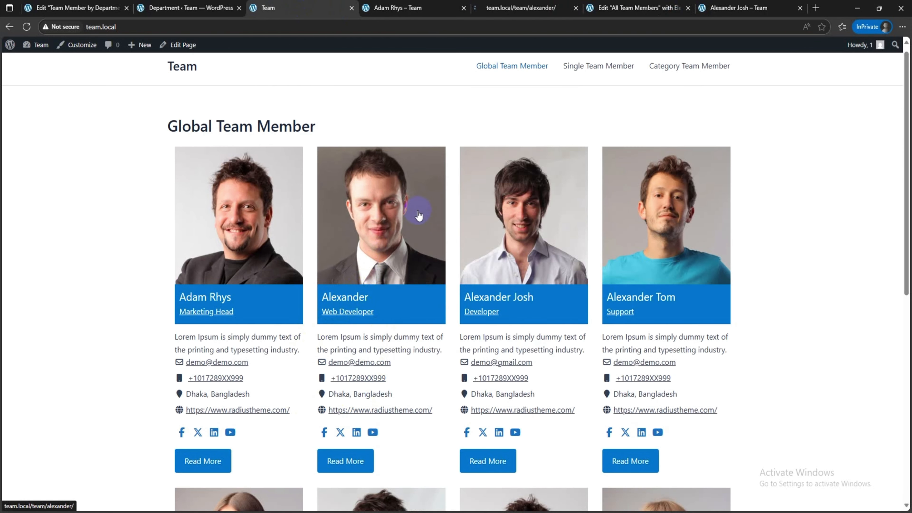
left_click(488, 5)
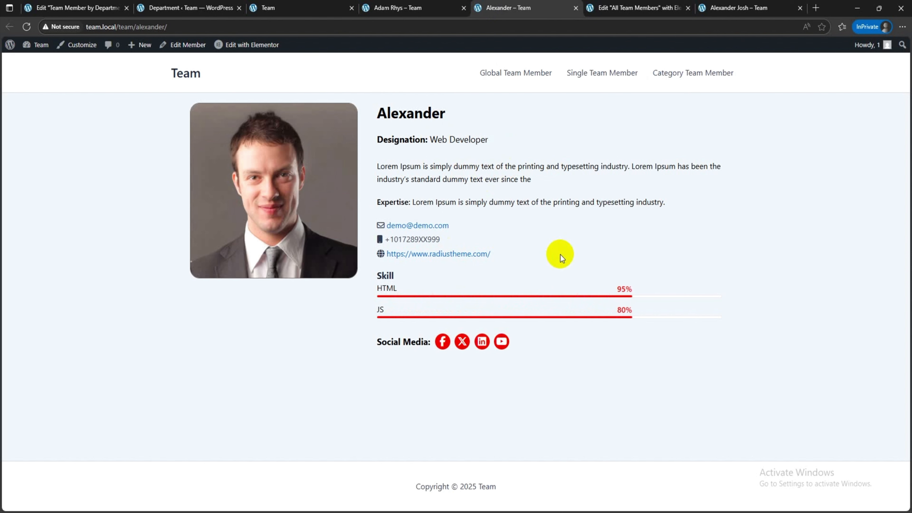
left_click(420, 4)
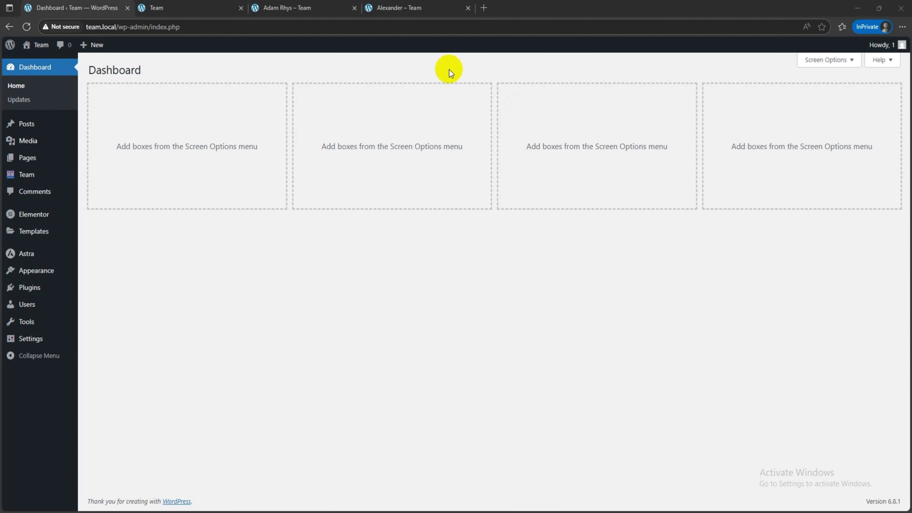
Step: Go to the Team plugin's builder templates in the WordPress dashboard and start a new builder template
mouse_move(22, 174)
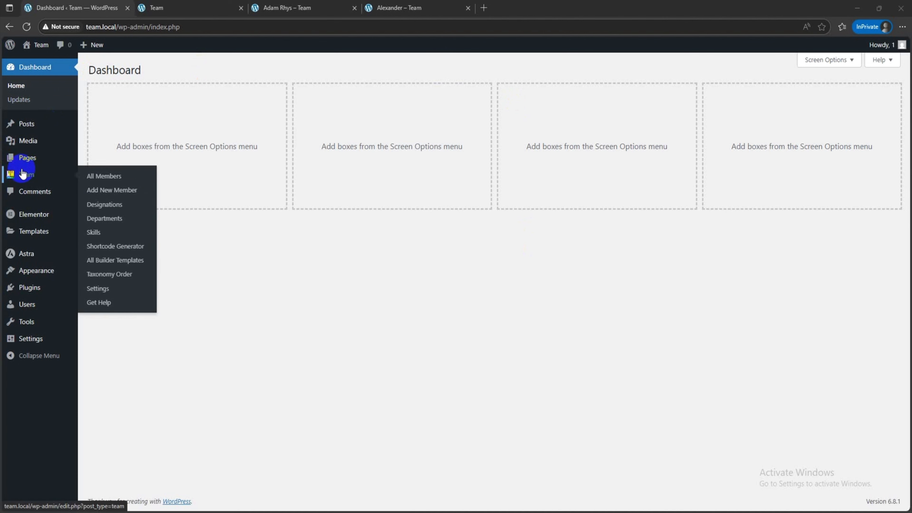
left_click(122, 260)
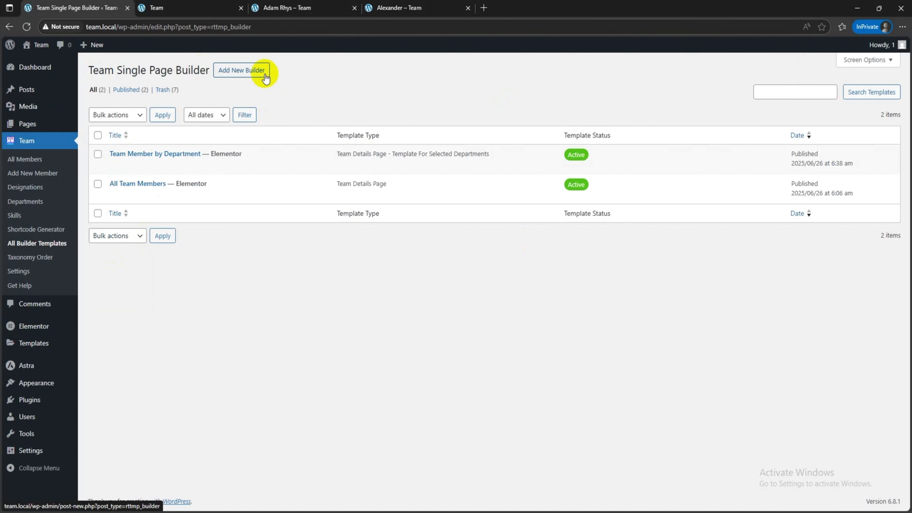
left_click(252, 73)
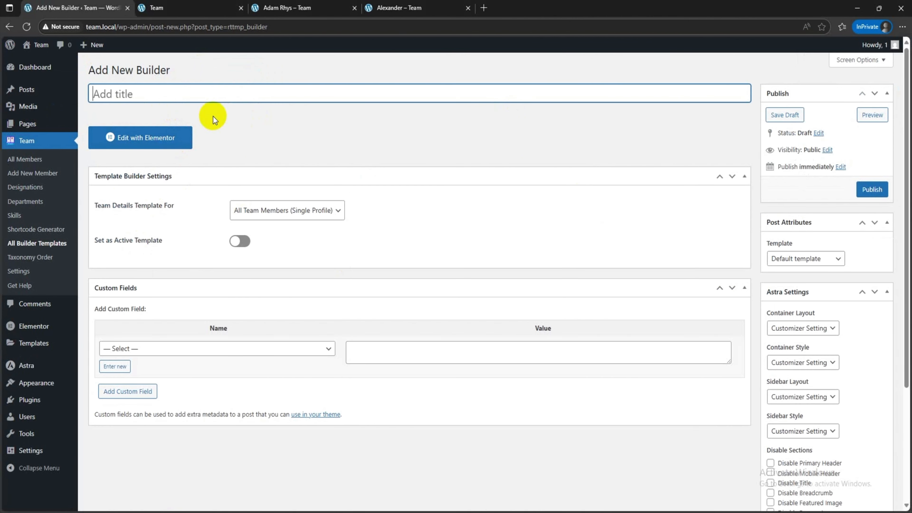
Step: Title the new builder template "Single Selected Member" and make it apply to Selected Team Members
left_click(277, 210)
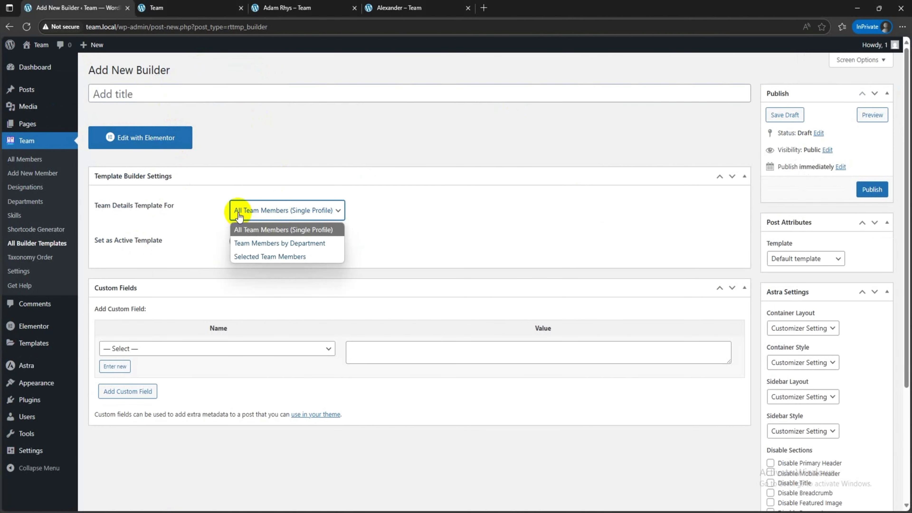
left_click(286, 259)
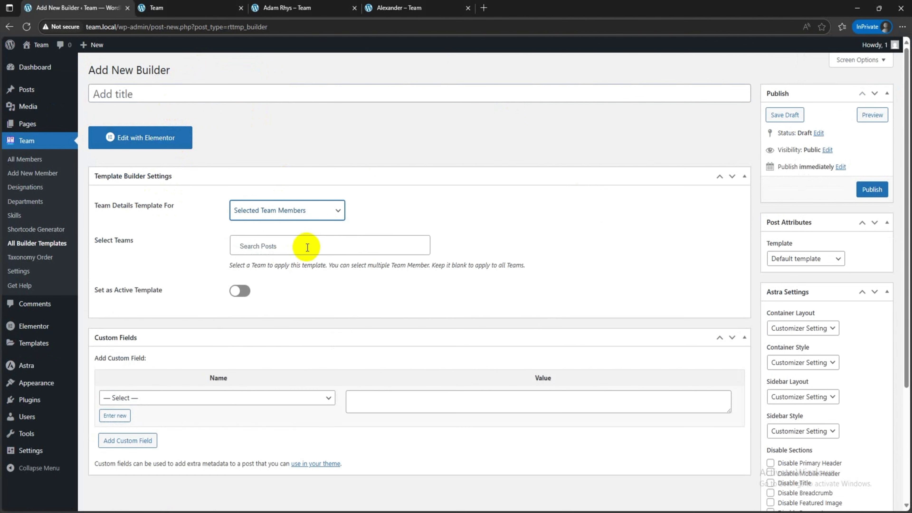
left_click(167, 94)
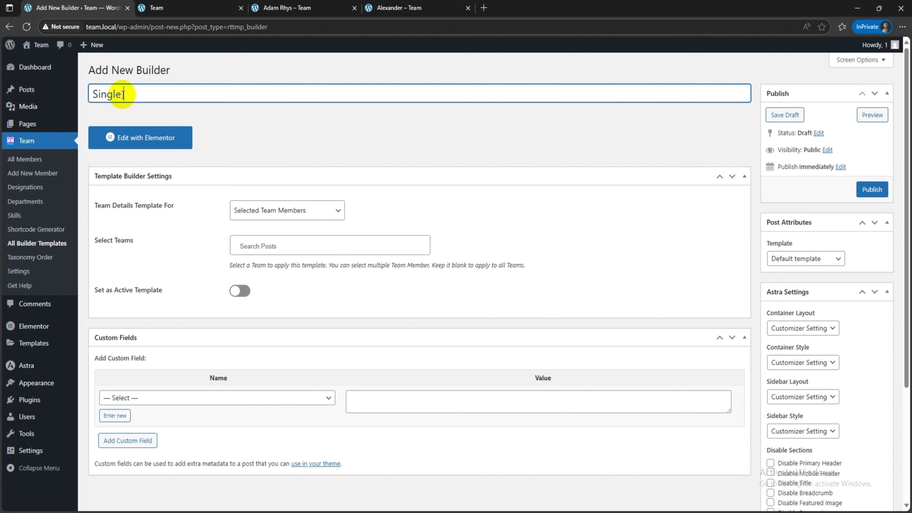
left_click(267, 211)
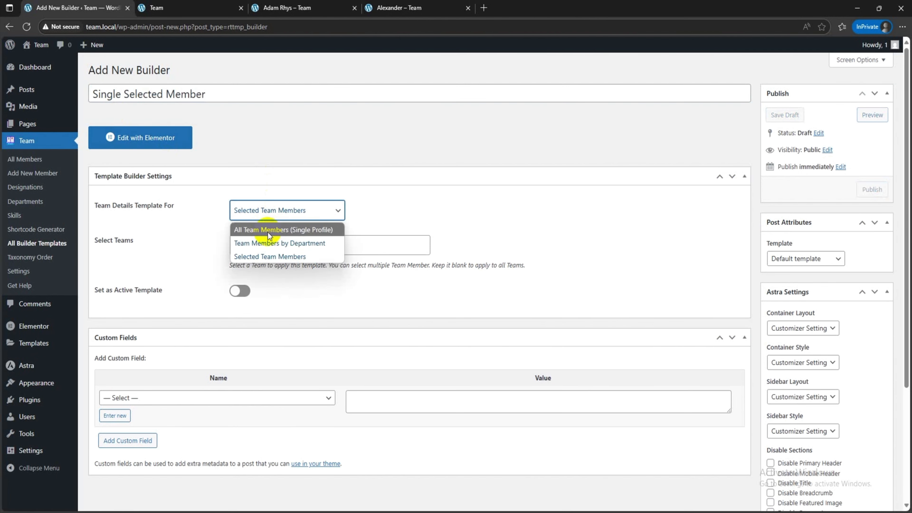
left_click(270, 257)
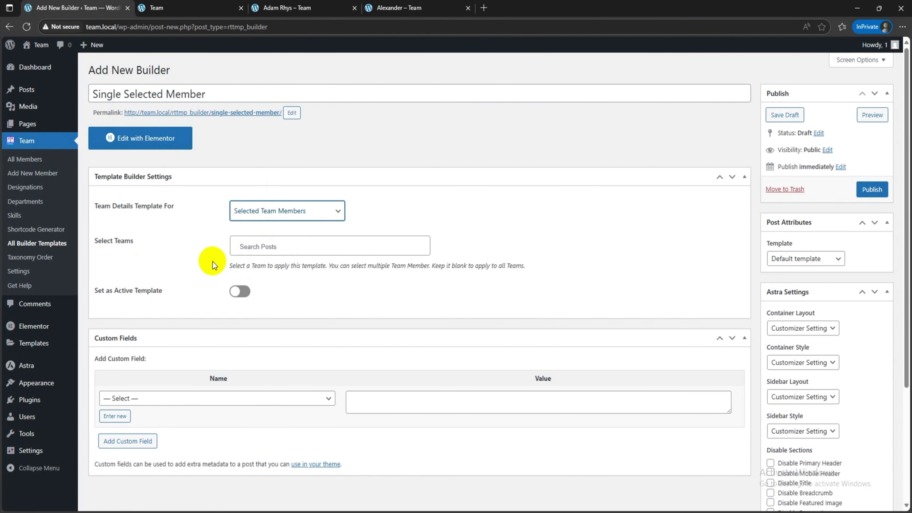
Step: Look up the Support member on the live team page and assign the template to that team member
left_click(256, 253)
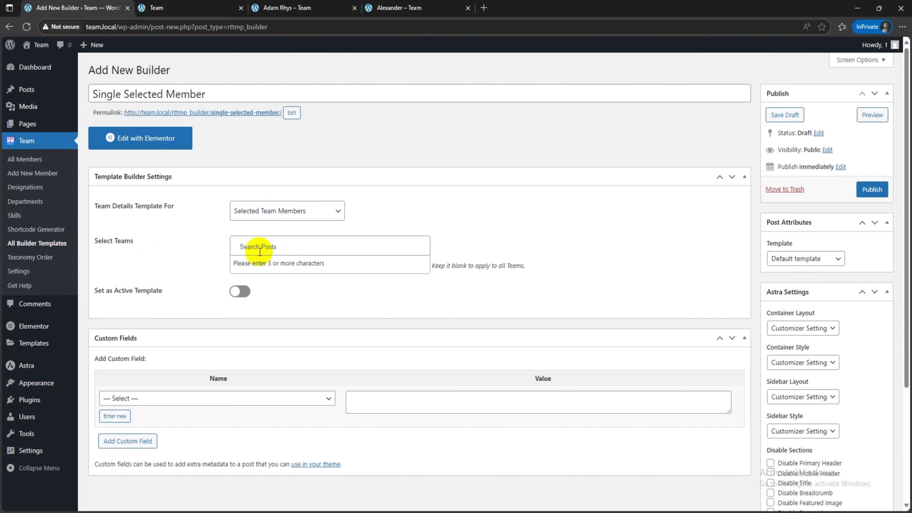
left_click(210, 4)
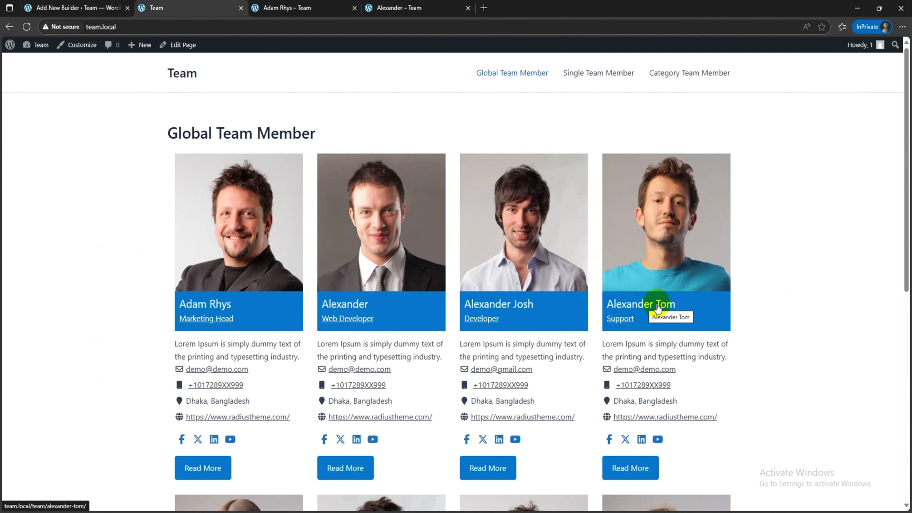
left_click(76, 7)
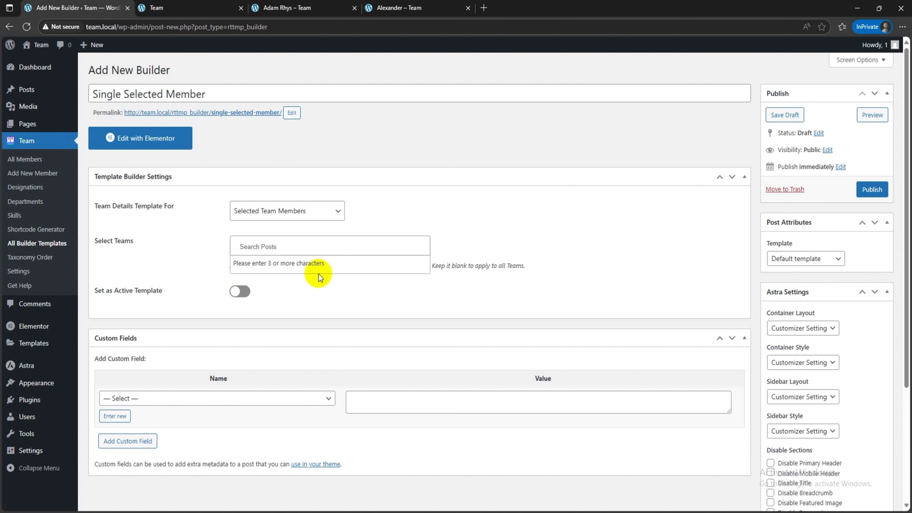
left_click(287, 239)
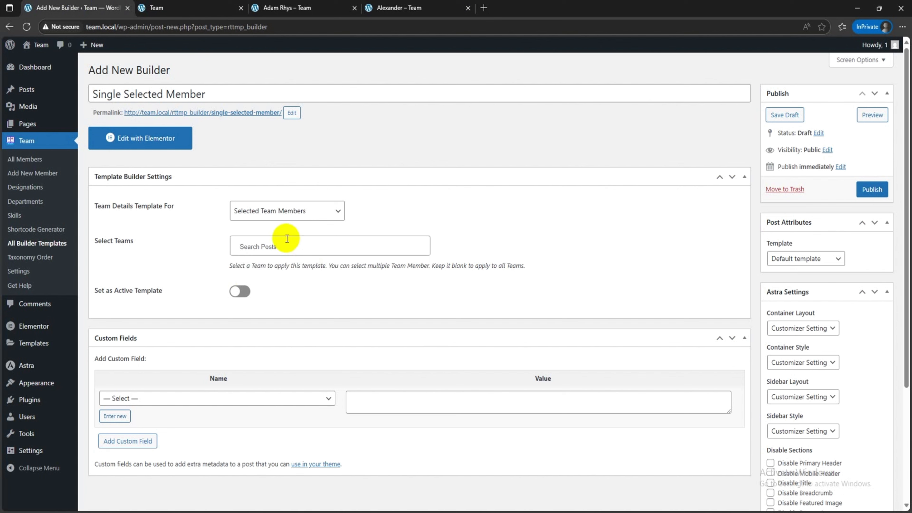
type("Alex")
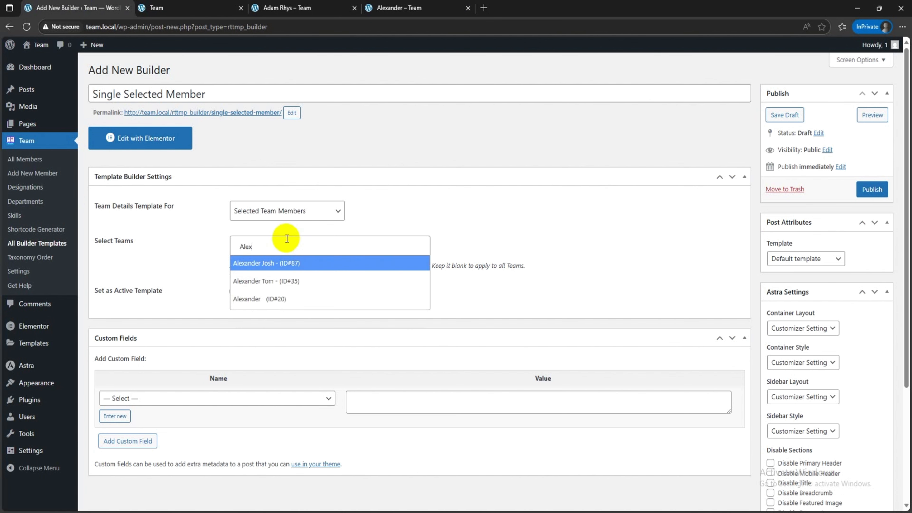
left_click(291, 283)
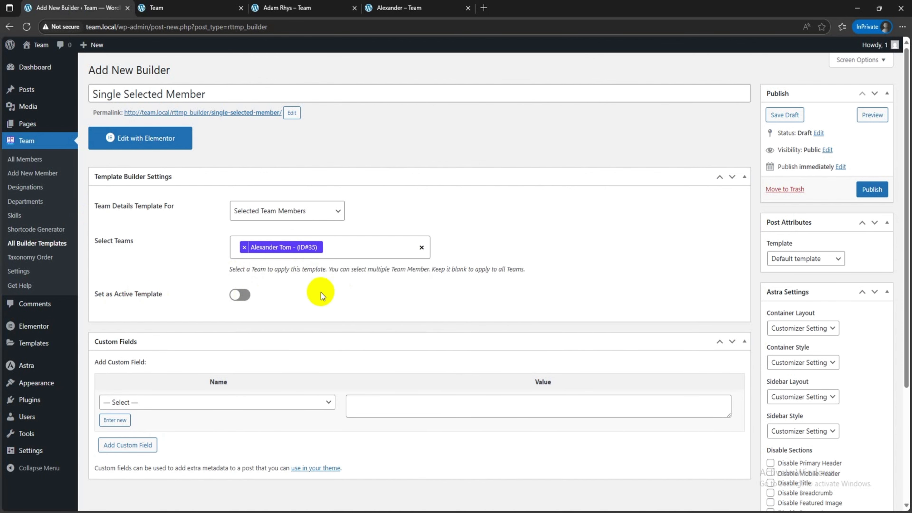
Step: Set the template as active, publish it, and open it for editing in Elementor
left_click(240, 294)
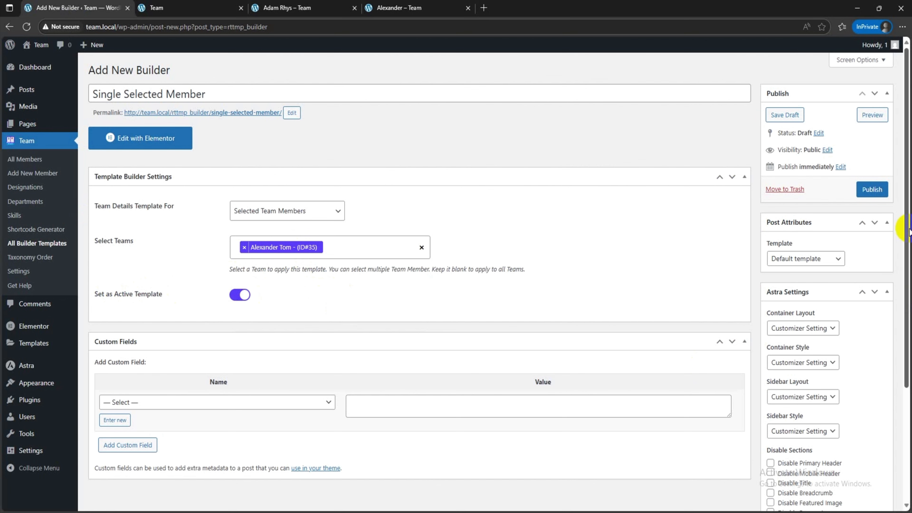
left_click(866, 190)
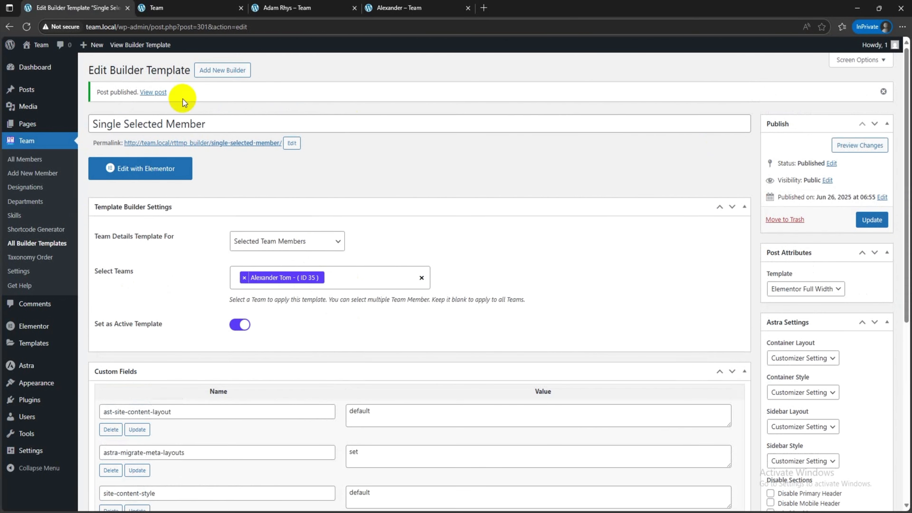
left_click(138, 172)
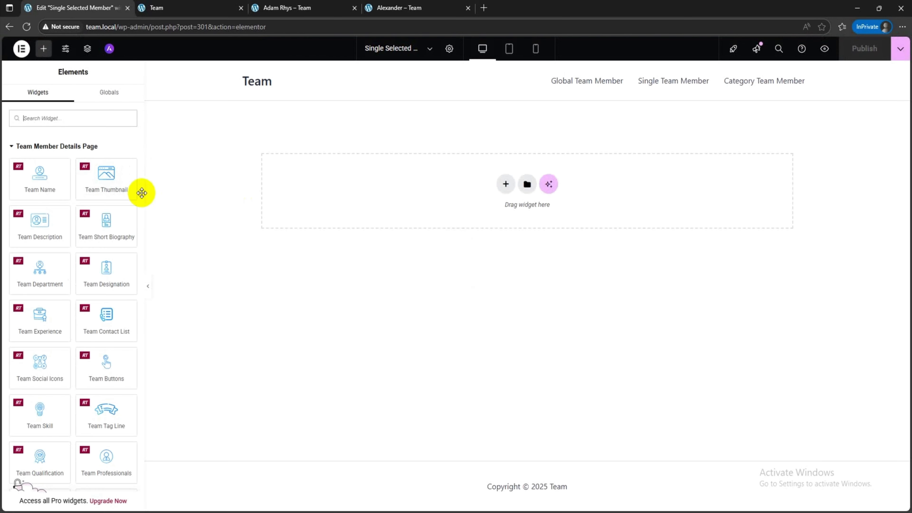
Step: Add the Team Name widget to the empty page and centre-align the name
left_click_drag(48, 183, 456, 185)
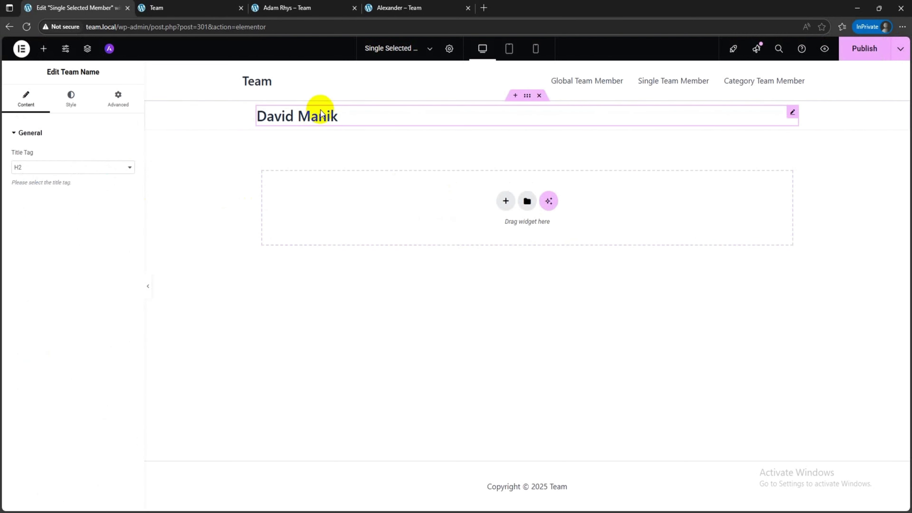
left_click(70, 101)
left_click(116, 201)
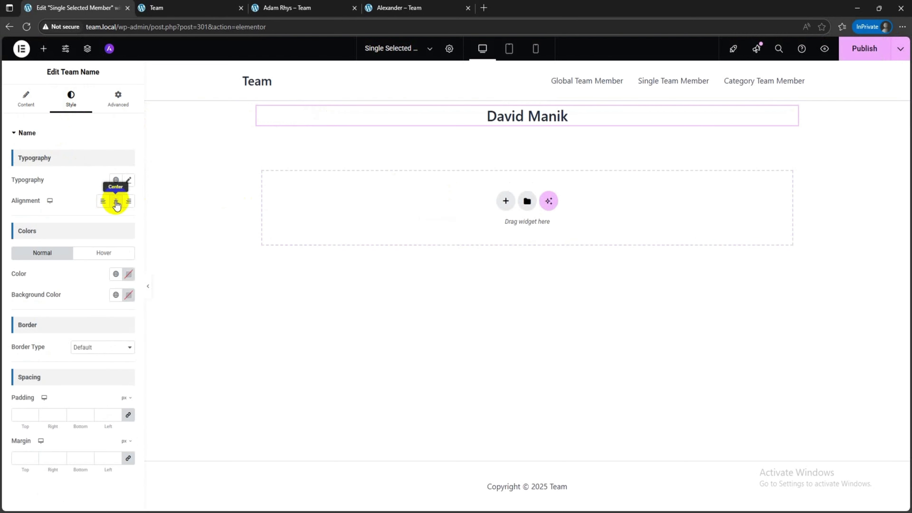
Step: Add a Team Designation widget below the name, show its label with the text "Designation:", and centre-align it
left_click(44, 50)
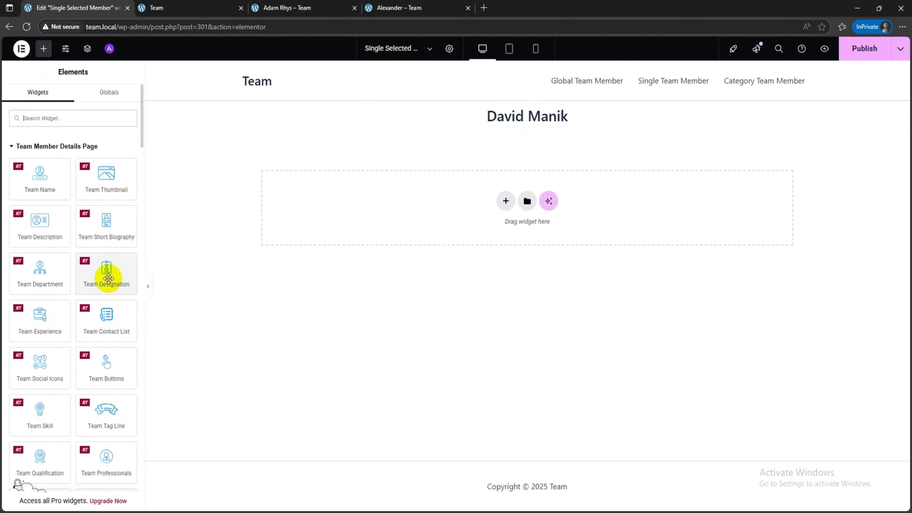
left_click_drag(106, 279, 521, 118)
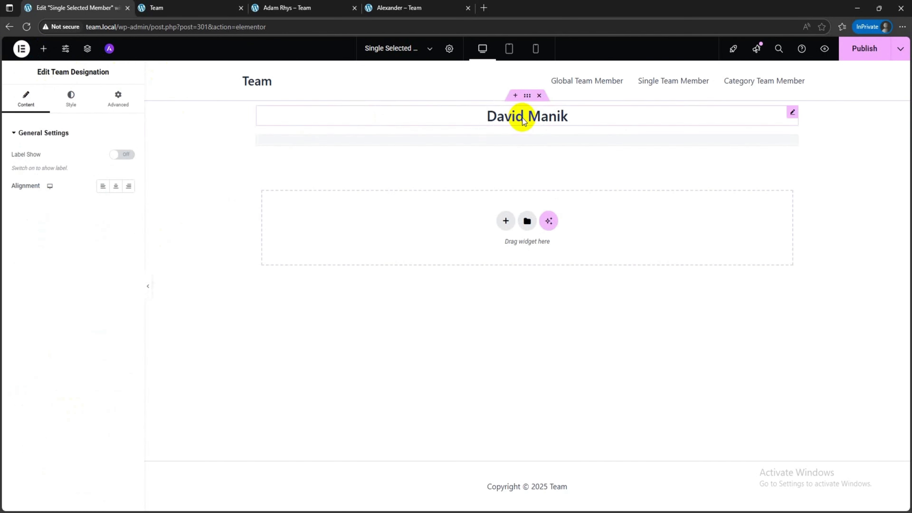
left_click(124, 154)
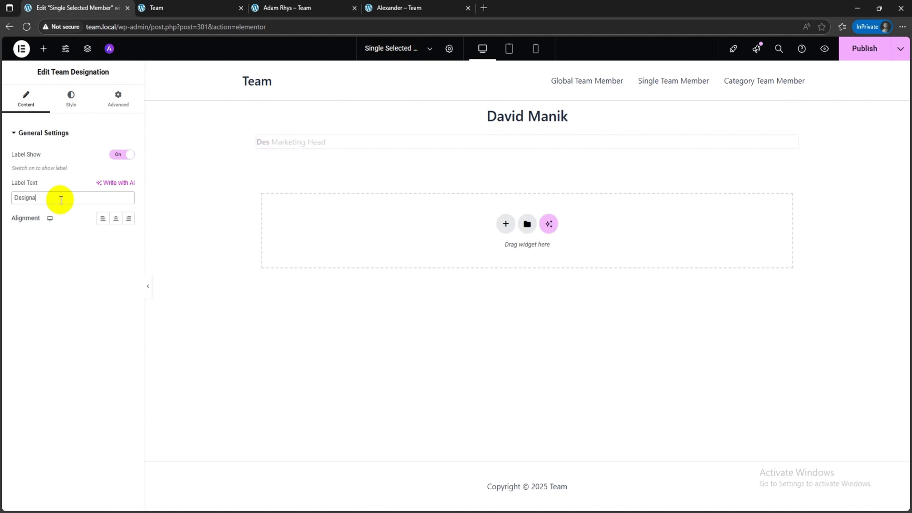
type(":")
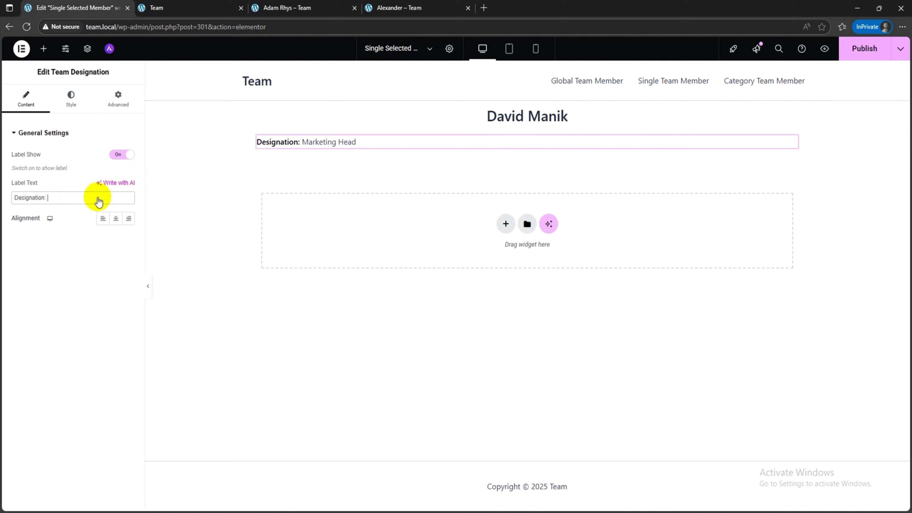
left_click(115, 218)
Step: Set the text colours of the designation widget's label and item to black
left_click(71, 102)
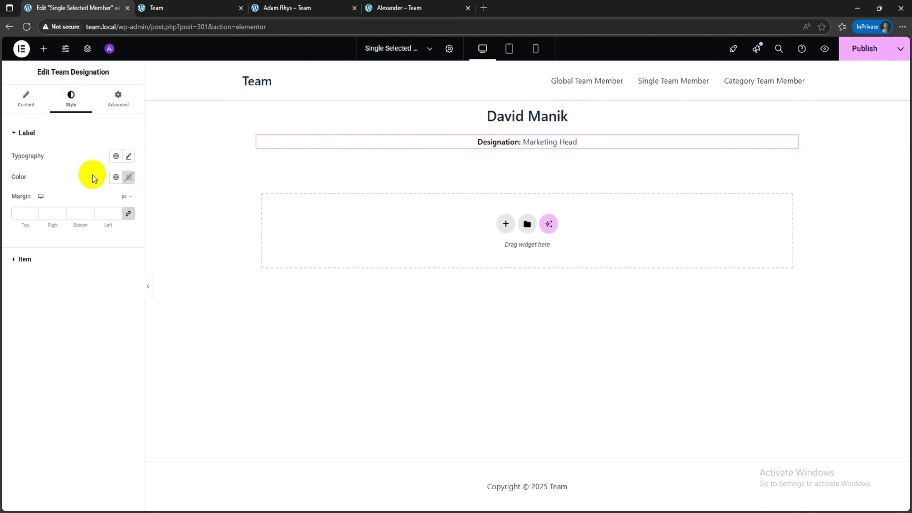
left_click(128, 177)
left_click_drag(128, 254, 49, 334)
left_click(48, 335)
left_click(53, 259)
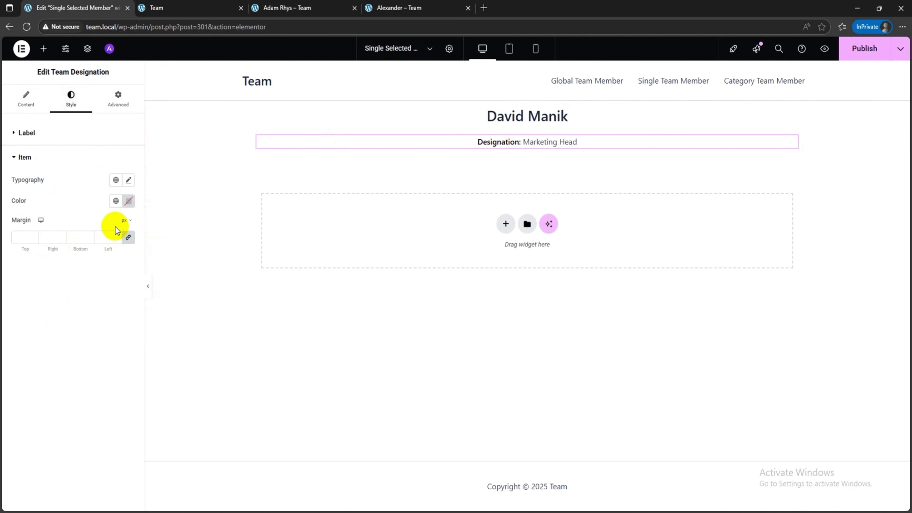
left_click(128, 201)
left_click(51, 393)
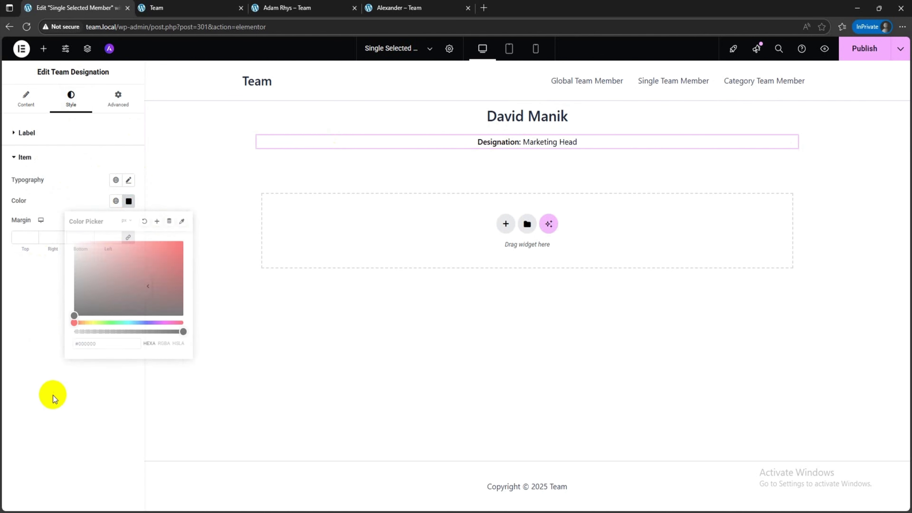
Step: Add a Team Thumbnail widget below the designation, centred, with image width and height of 300 px
left_click(47, 49)
left_click_drag(106, 174, 534, 149)
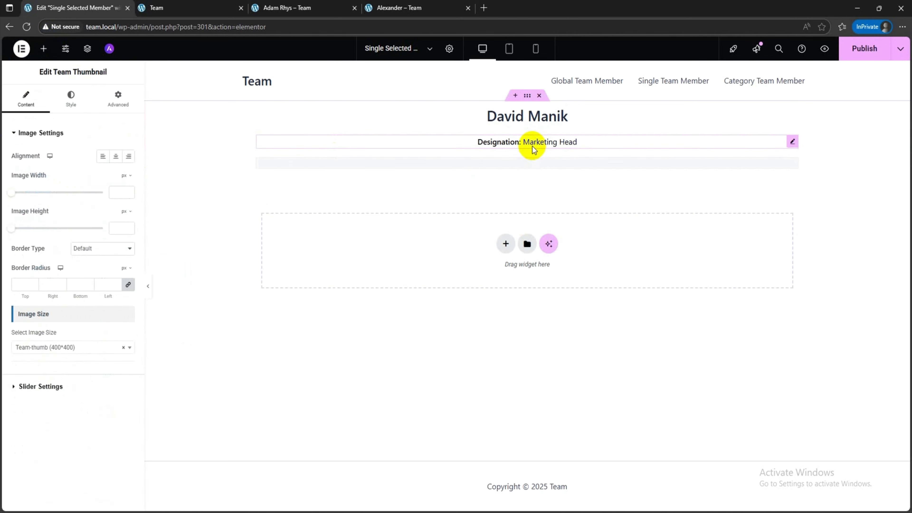
left_click(116, 156)
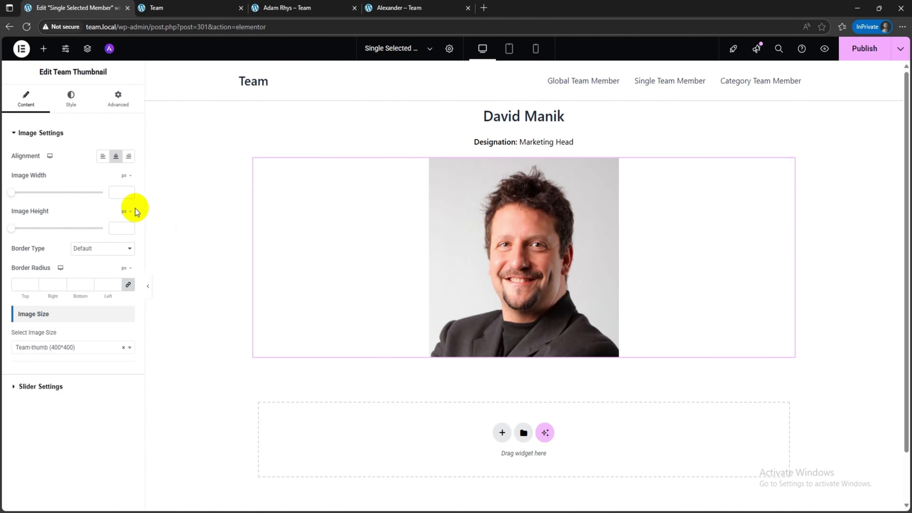
type("300300")
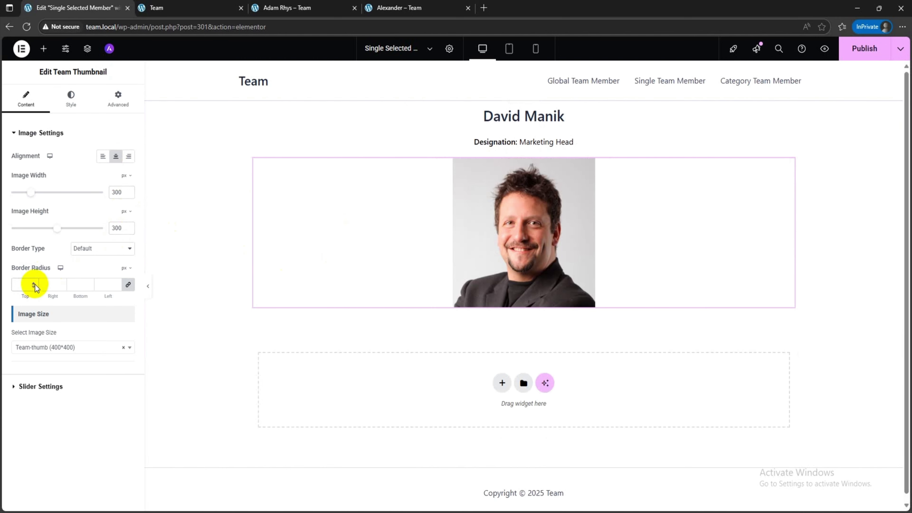
Step: Round the thumbnail into a circle with a 100% border radius on all corners, keeping the Team-thumb (400*400) image size
left_click(35, 284)
type("100")
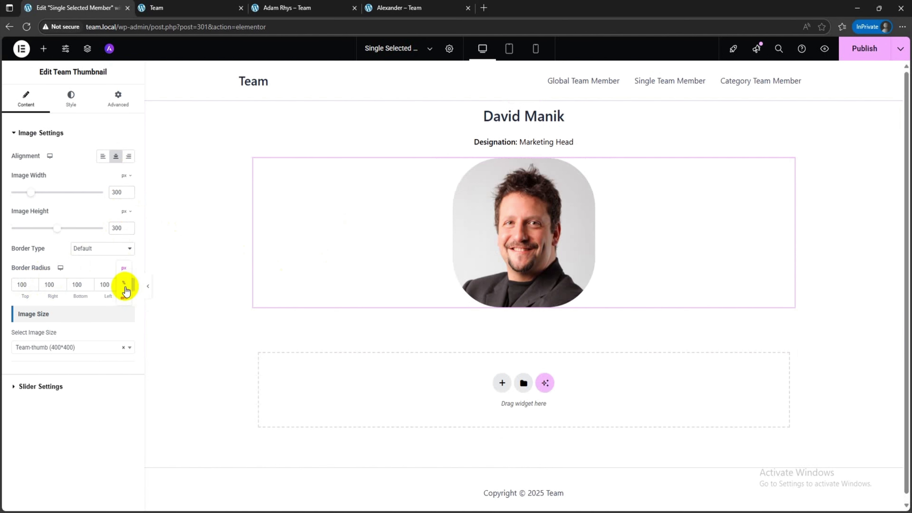
left_click(124, 284)
left_click(74, 285)
type("100")
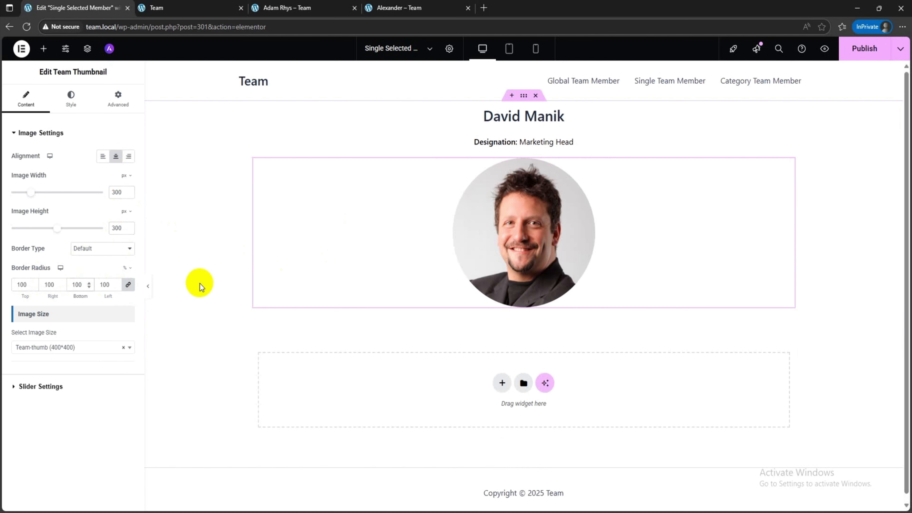
left_click(71, 347)
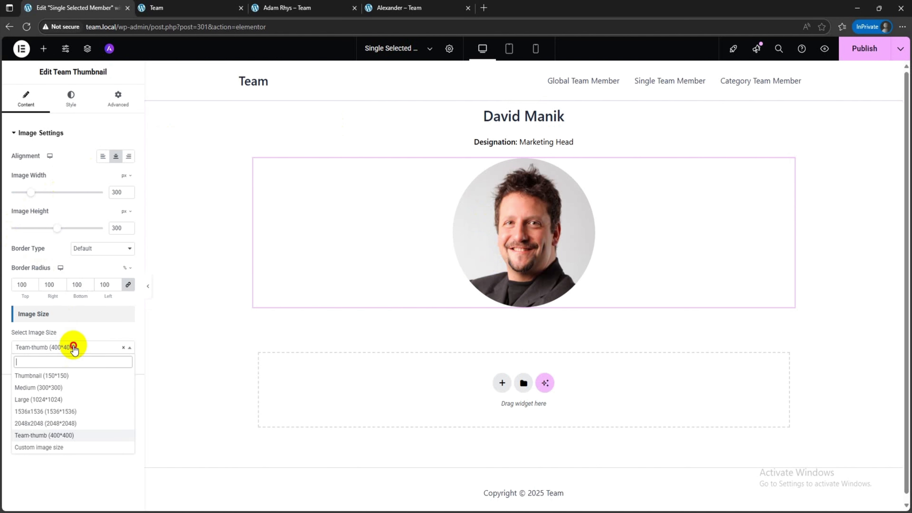
left_click(68, 480)
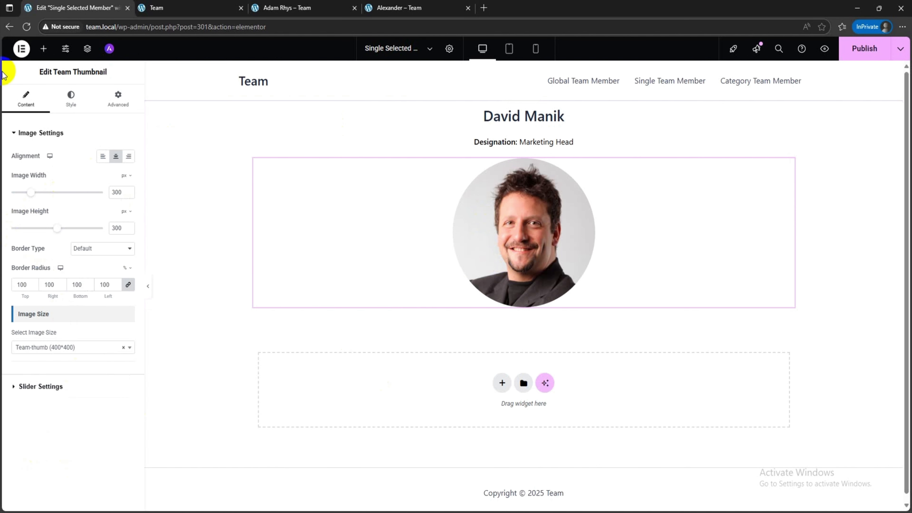
Step: Add a Team Description widget below the thumbnail, centre-align it, and set its text colour to #000000
left_click(43, 48)
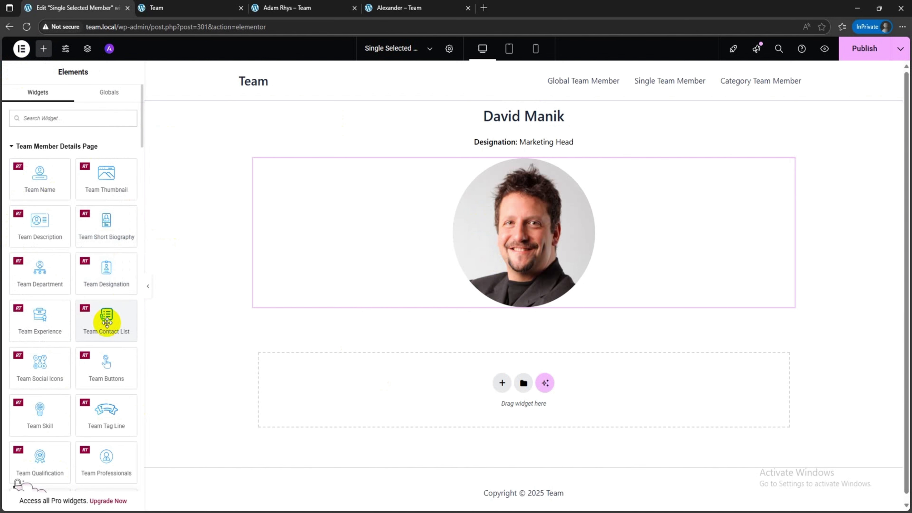
left_click_drag(64, 231, 546, 298)
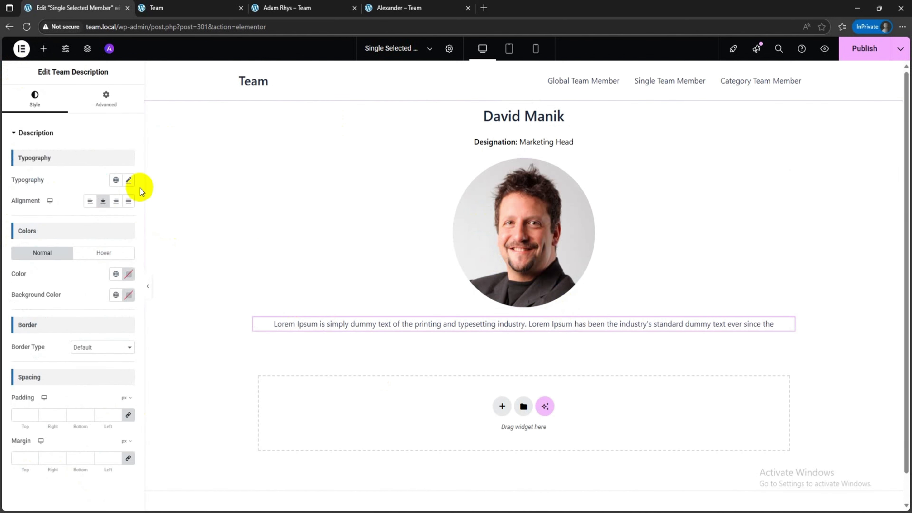
left_click(128, 274)
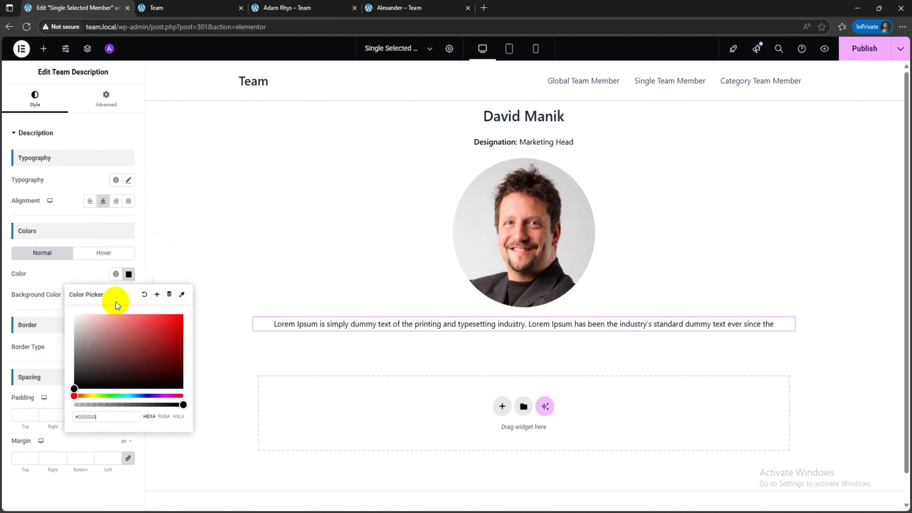
left_click(81, 271)
Step: Add a Team Contact List widget below the description, hide its fax entry, and centre-align the list
left_click(43, 48)
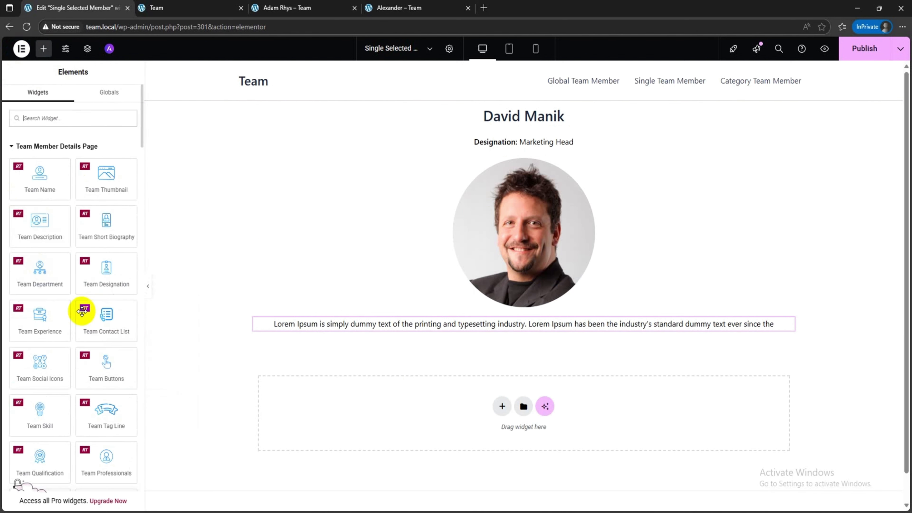
left_click_drag(116, 322, 489, 335)
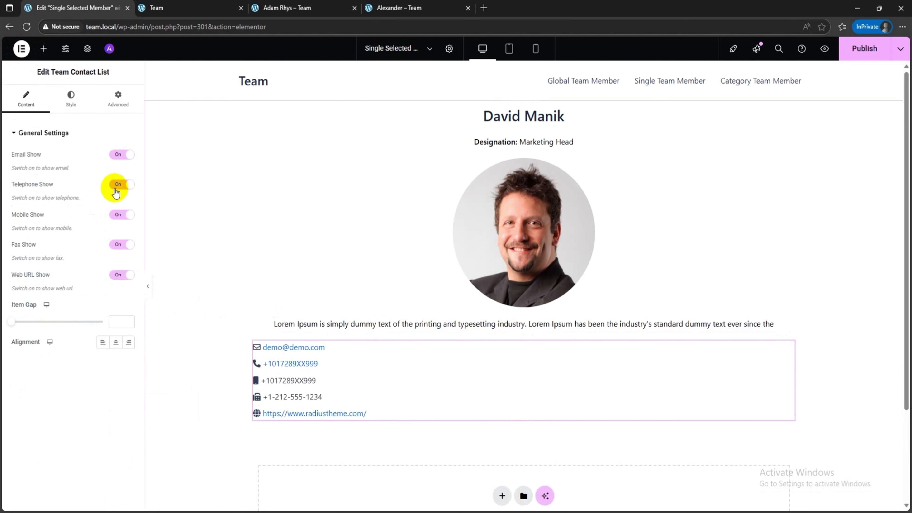
left_click(119, 245)
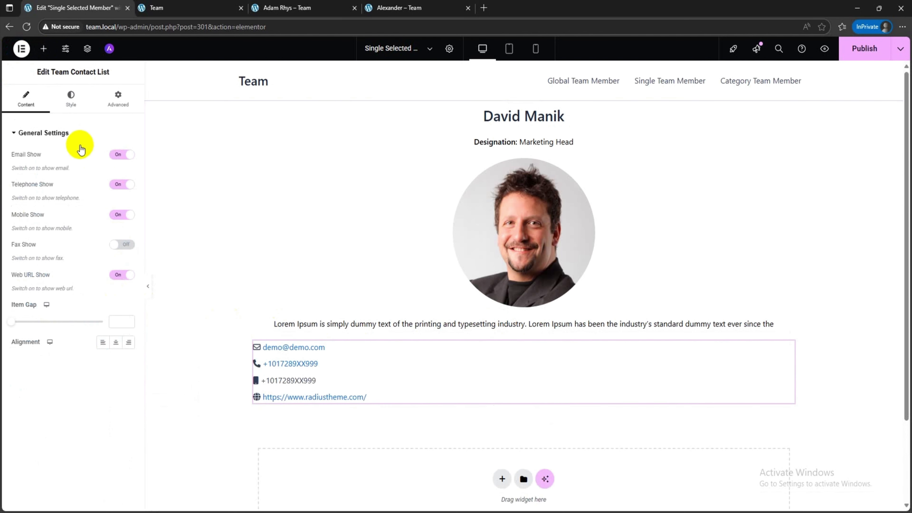
left_click(71, 98)
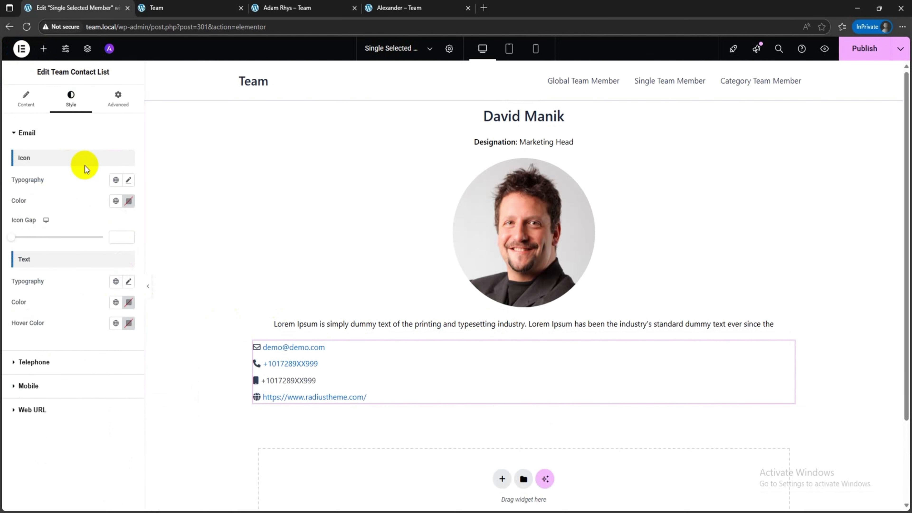
left_click(35, 107)
left_click(115, 342)
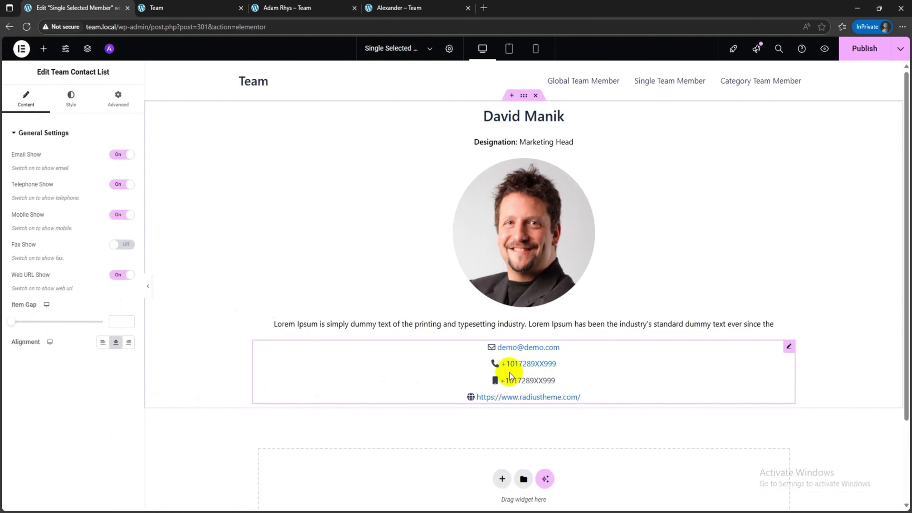
left_click(70, 96)
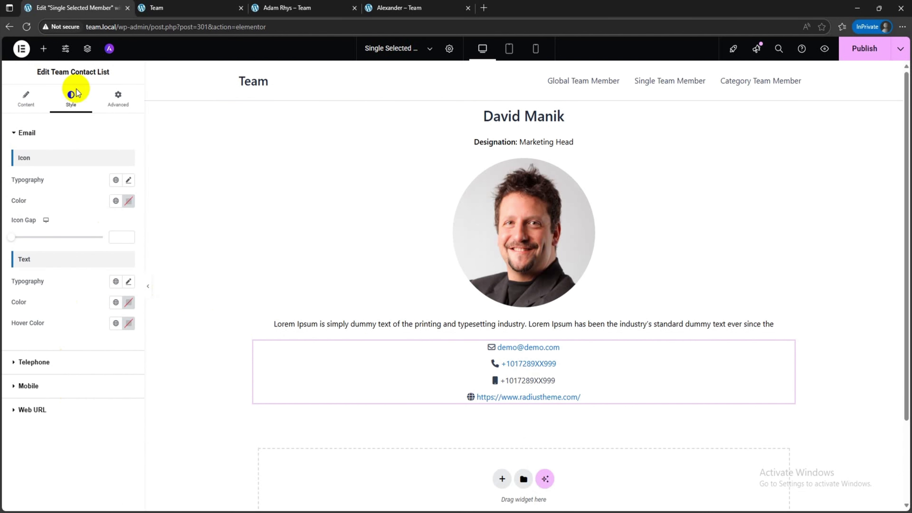
Step: Add a Team Social Icons widget below the contact list and centre-align it
left_click(44, 48)
scroll(91, 314, "down", 2)
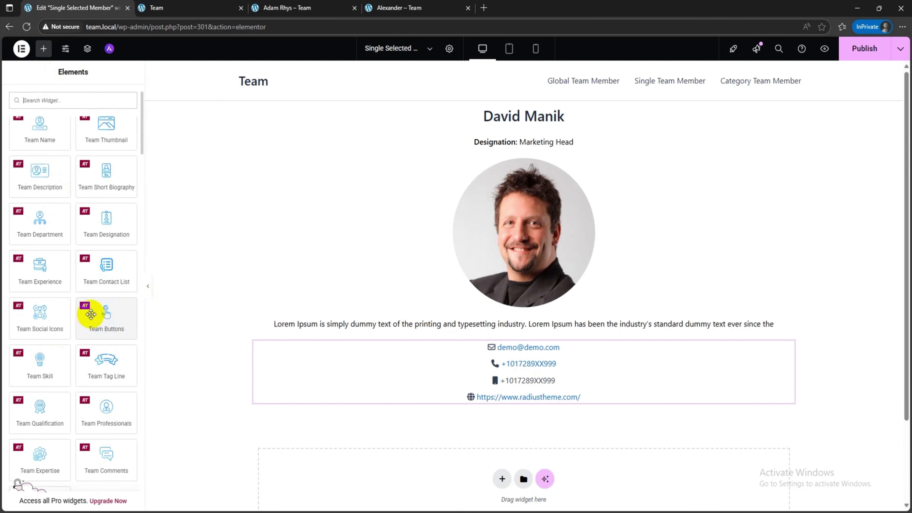
scroll(89, 337, "down", 2)
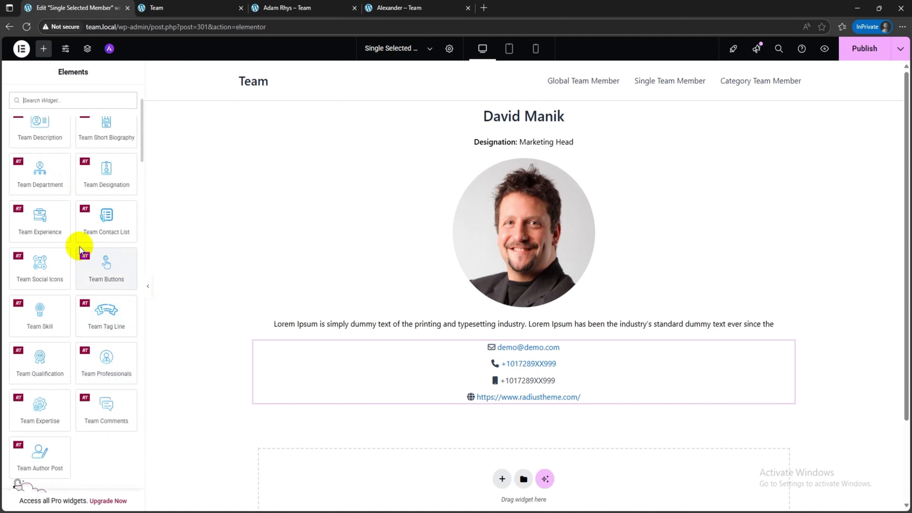
left_click_drag(61, 262, 525, 396)
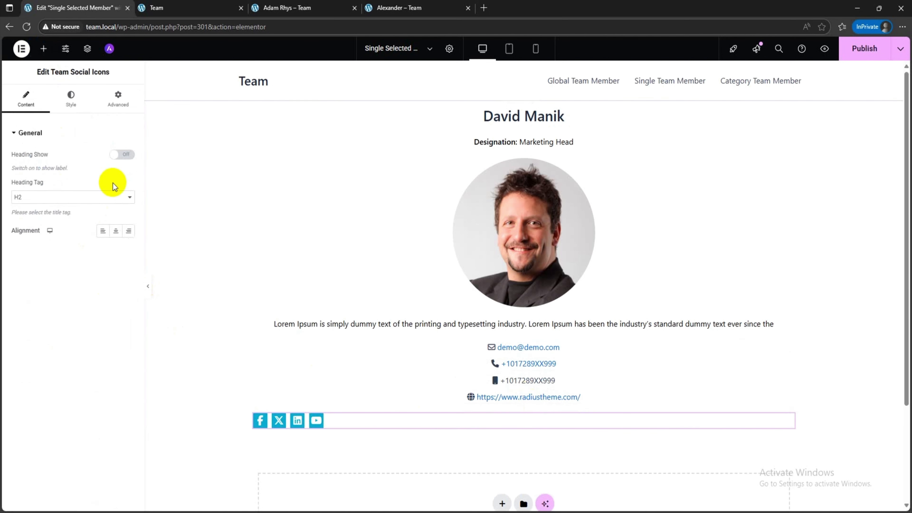
left_click(116, 231)
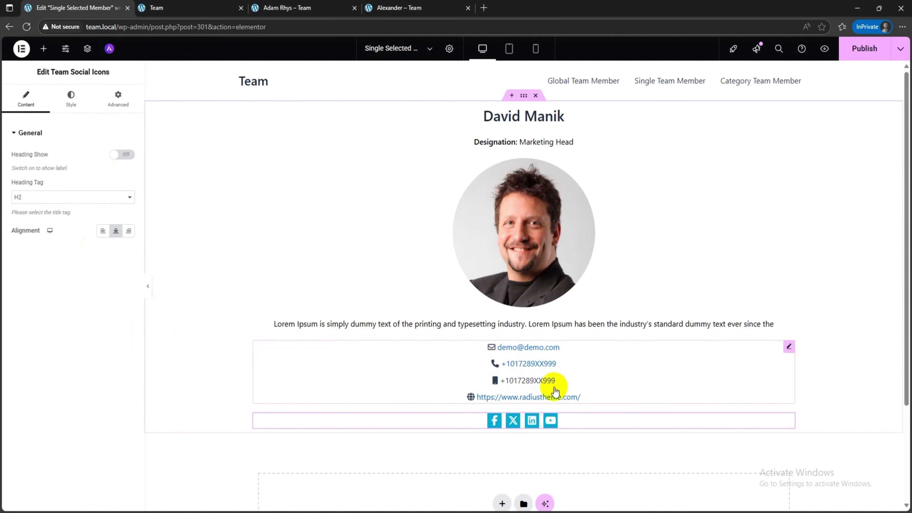
Step: Set the social icons' colour to black and their background colour to fully transparent (#00000000)
left_click(63, 96)
left_click(128, 252)
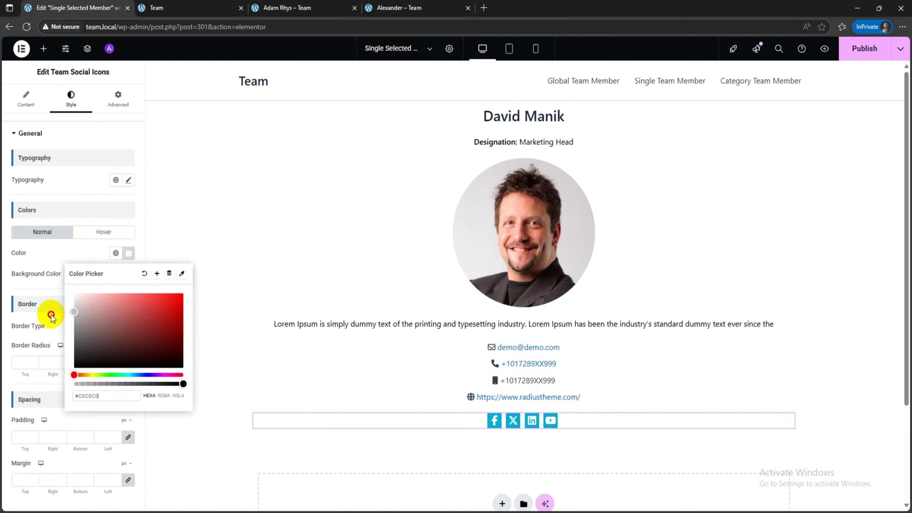
left_click(128, 274)
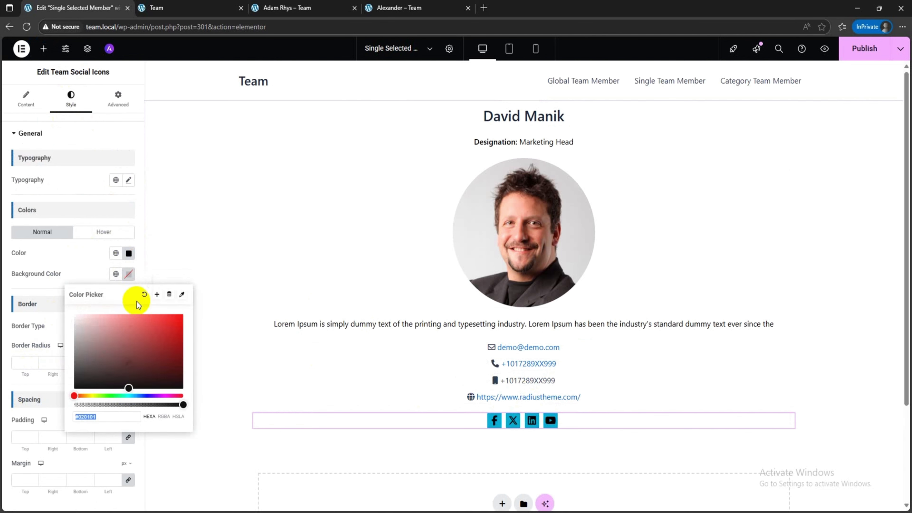
left_click_drag(129, 404, 54, 419)
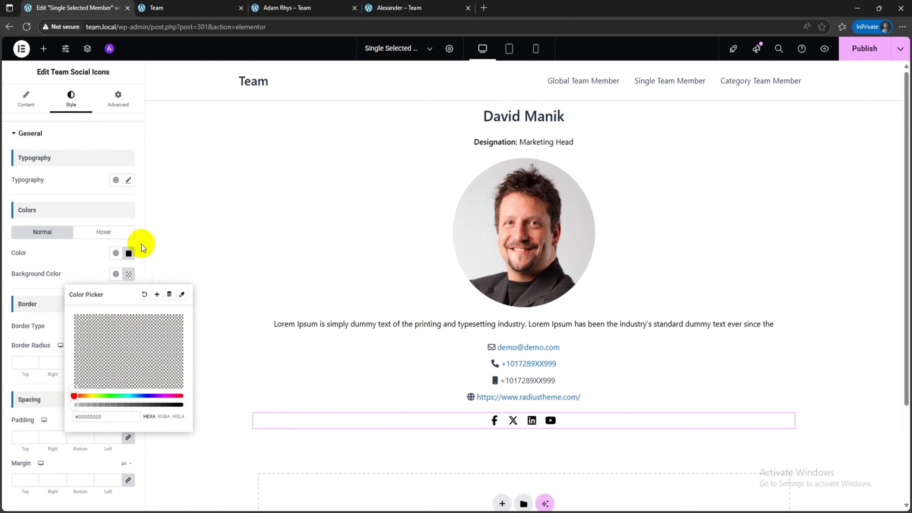
Step: Give the social icons a solid border 1 px wide with a 50 px border radius on all corners
left_click(73, 322)
left_click(94, 326)
left_click(83, 364)
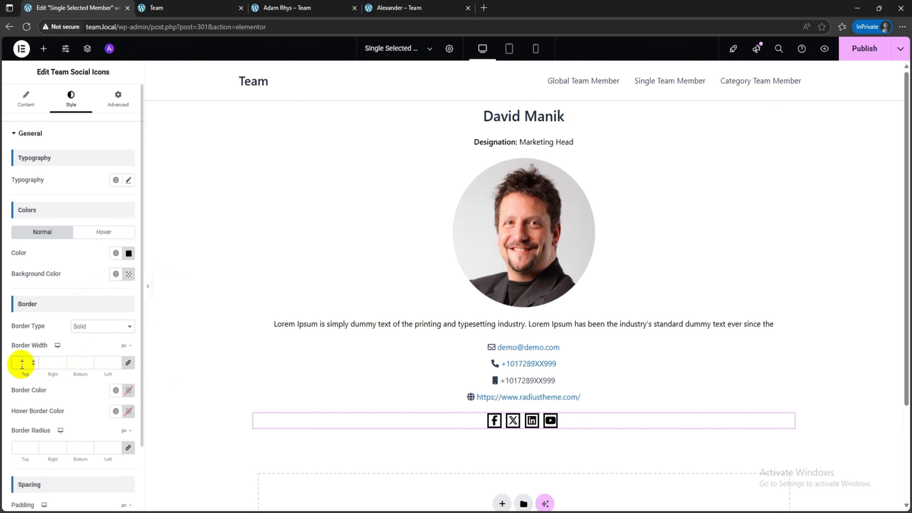
left_click(24, 446)
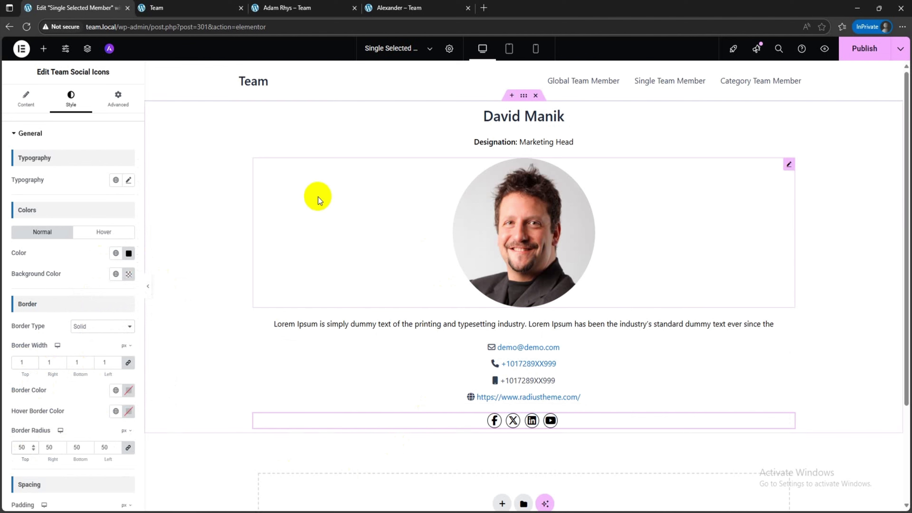
Step: Set the boxed width of the container holding the profile widgets to 600 px and publish the template
left_click(502, 143)
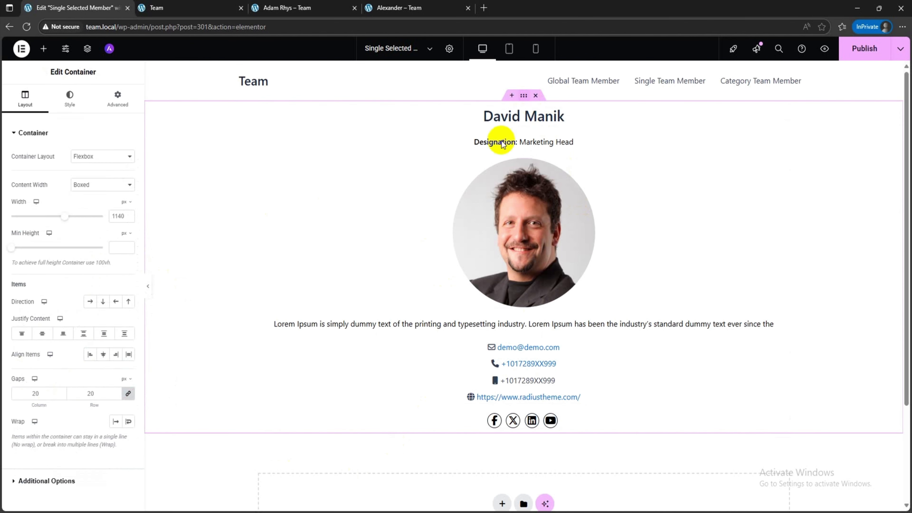
double_click(116, 216)
type("600")
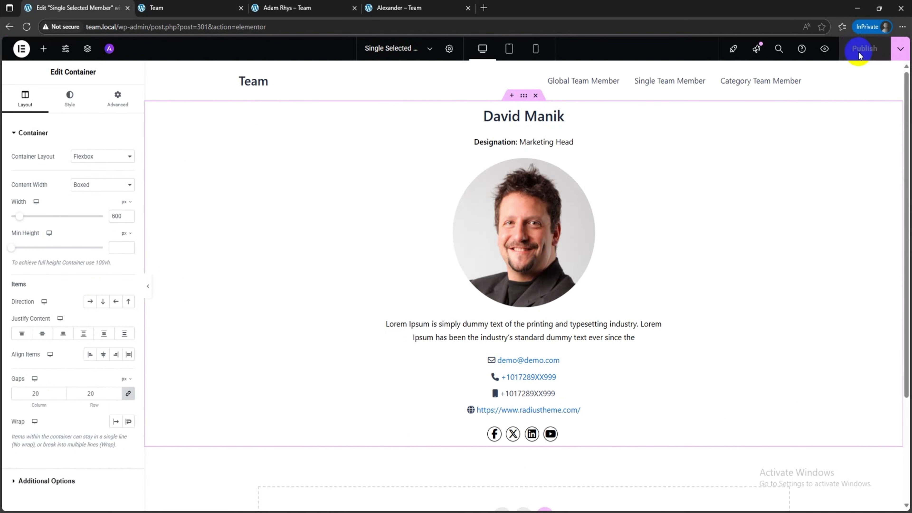
Step: Open the Support member's details page in a new tab from the Global Team Member listing and check the published layout
left_click(181, 5)
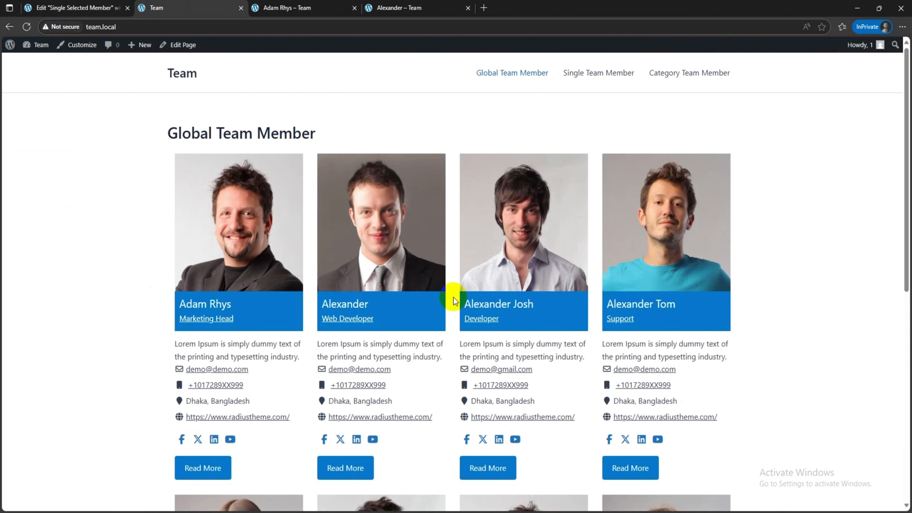
right_click(665, 247)
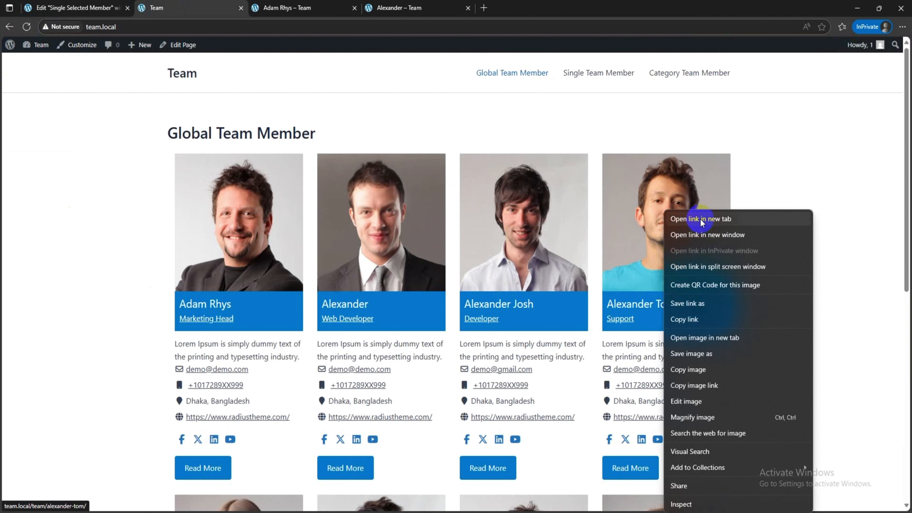
left_click(700, 219)
left_click(332, 7)
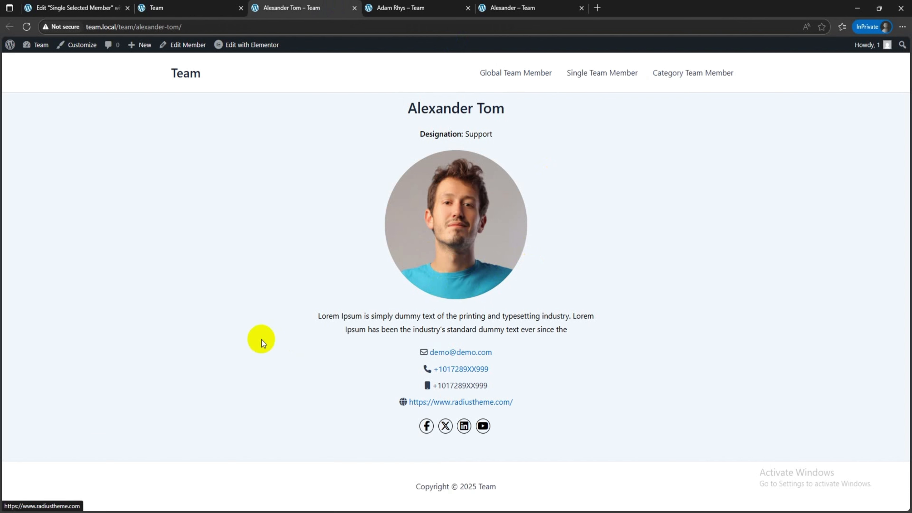
Step: Compare the already open details pages of the Marketing Head and Web Developer members, checking the department and global templates
left_click(384, 7)
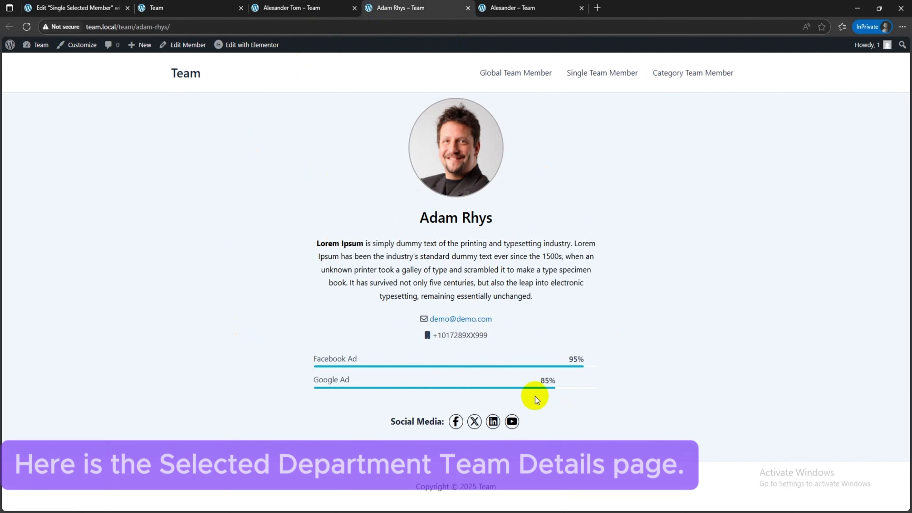
left_click(512, 7)
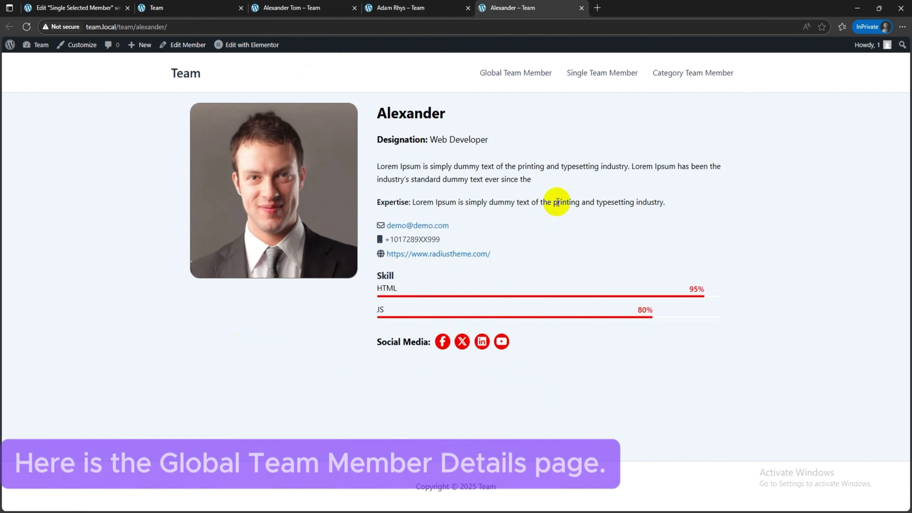
left_click(185, 73)
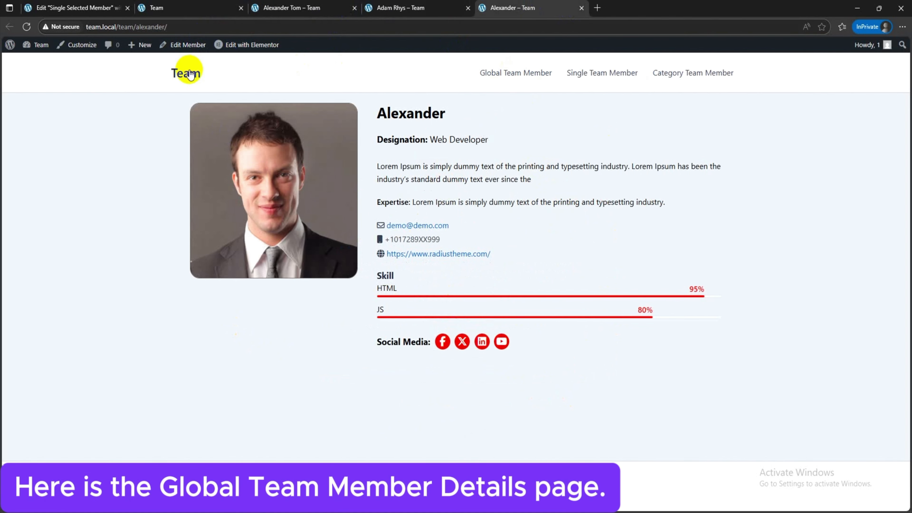